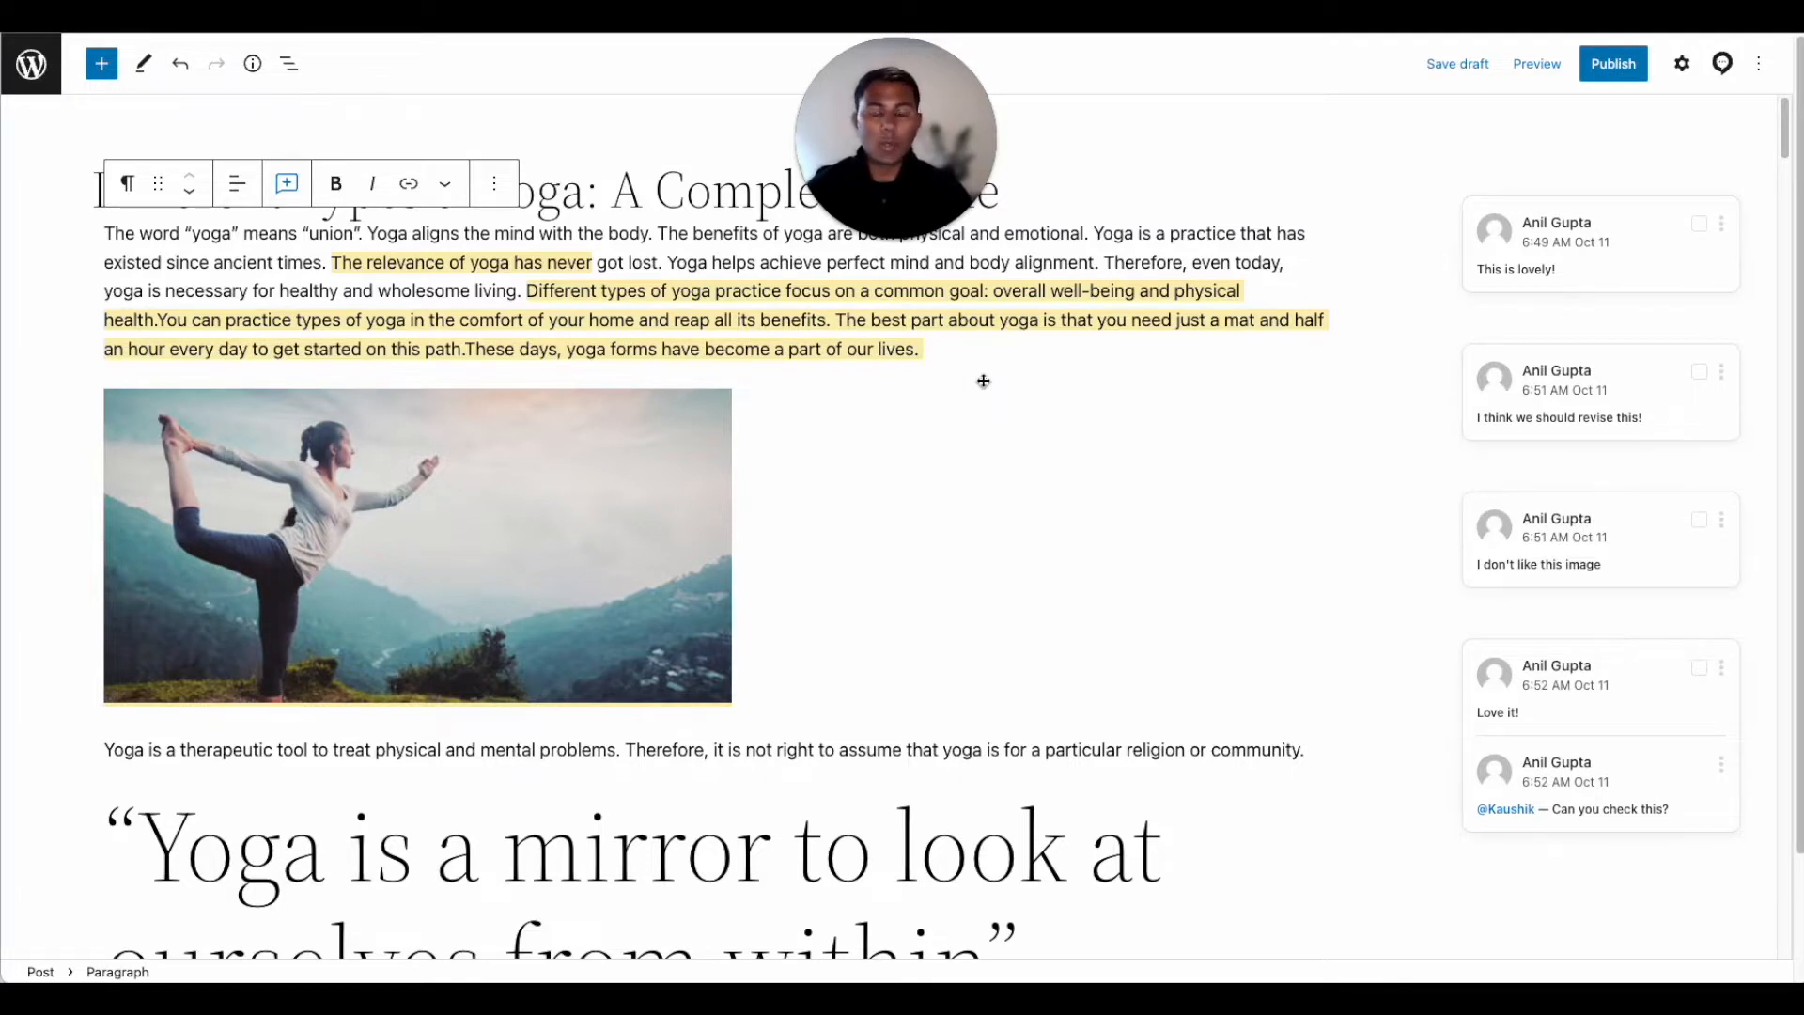
Step: Look through the draft yoga post, including its existing comments, highlighted text, tables and the sections down to Hatha Yoga
scroll(984, 380, "down", 1)
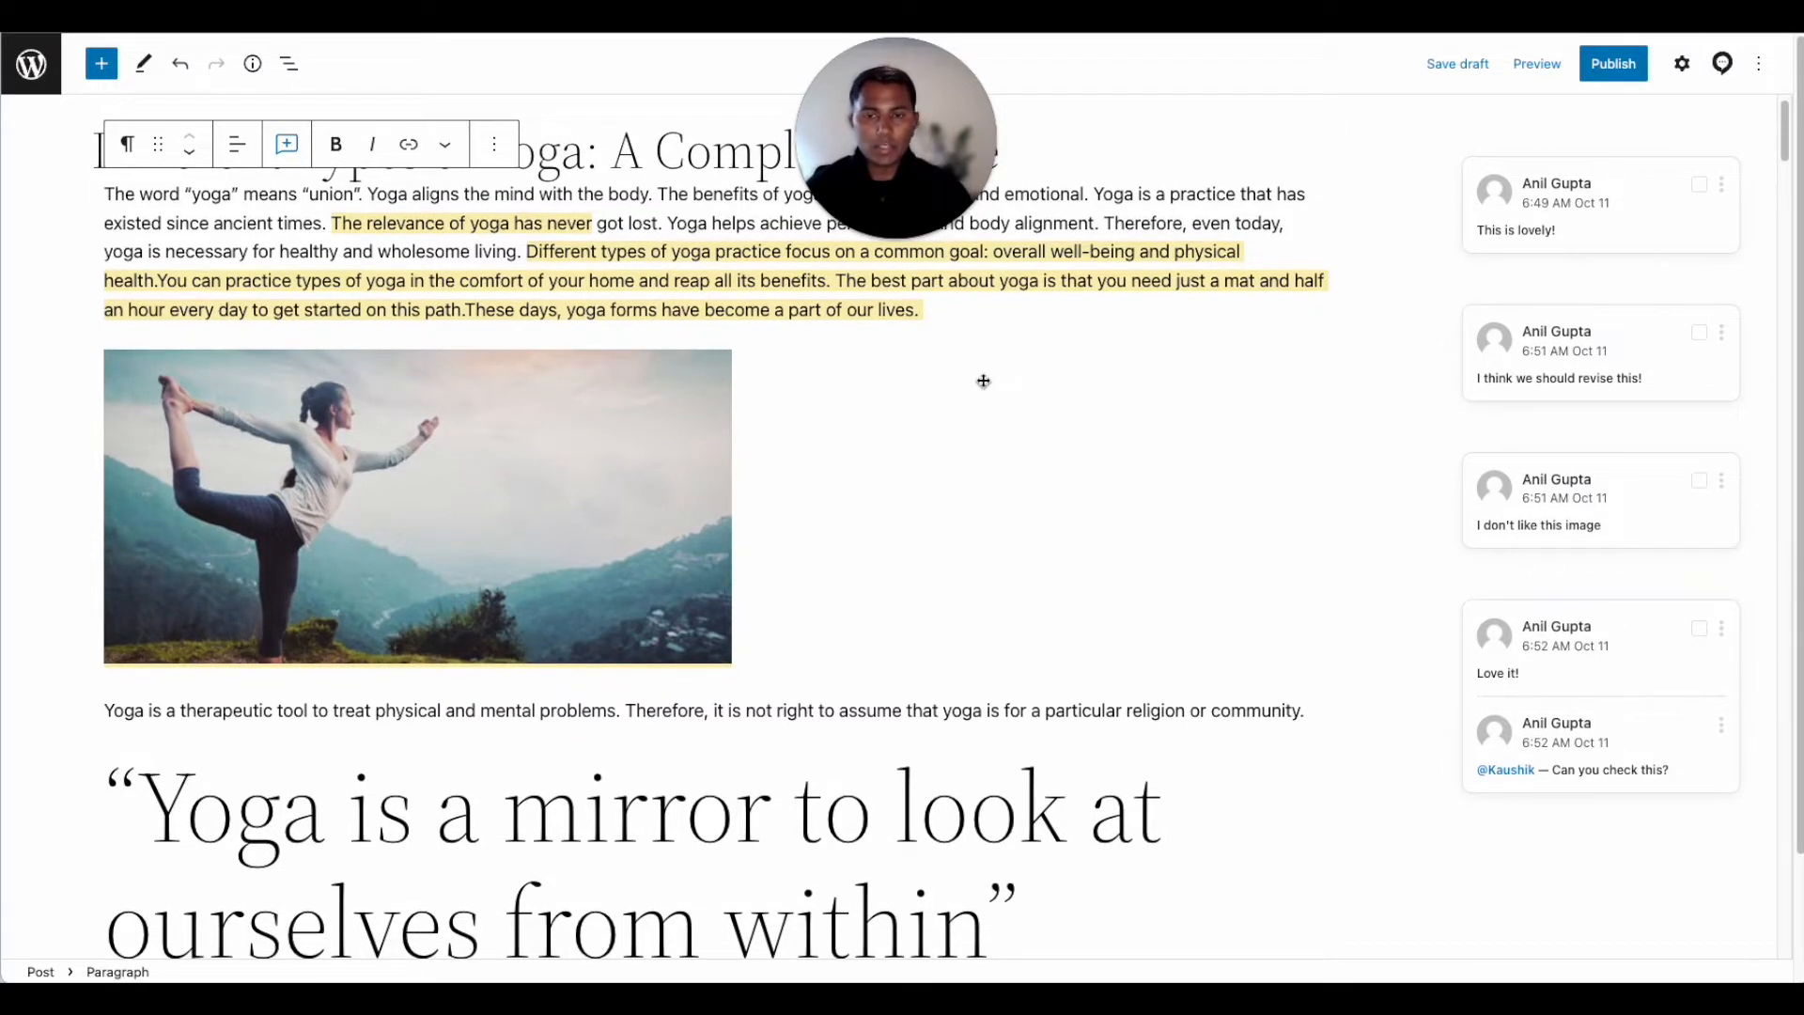
scroll(984, 381, "up", 1)
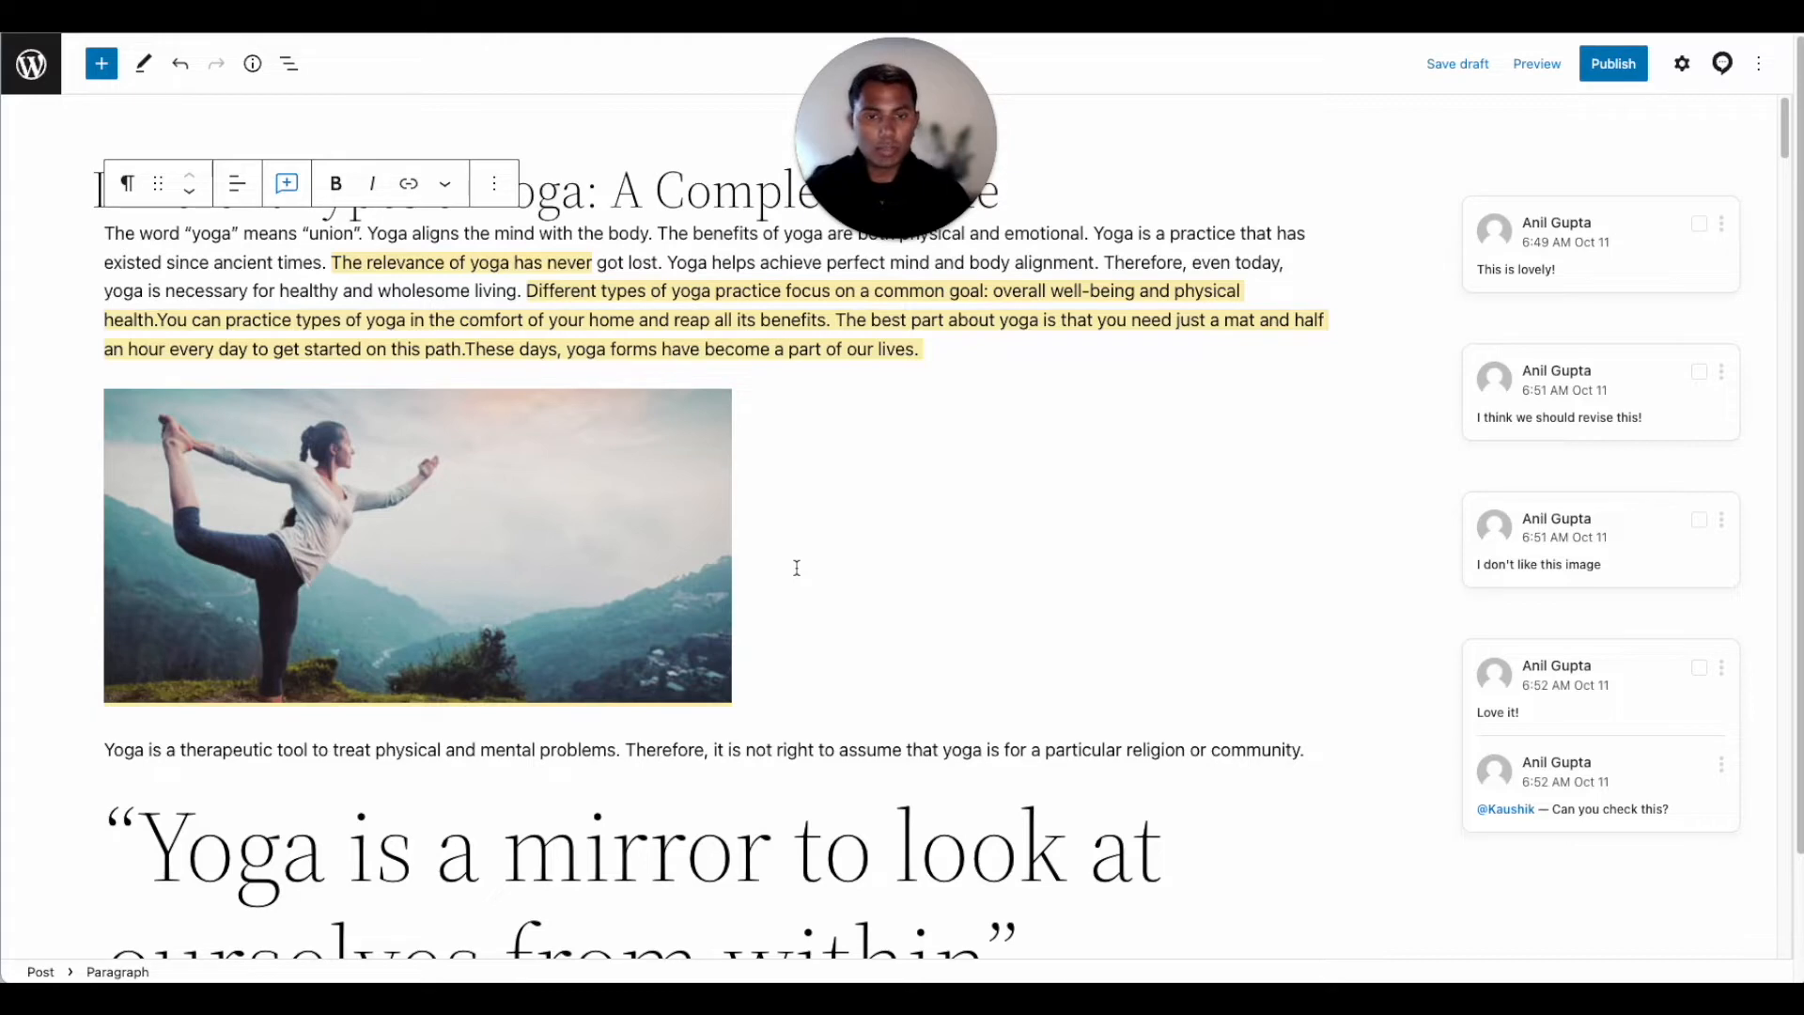
scroll(995, 457, "down", 1)
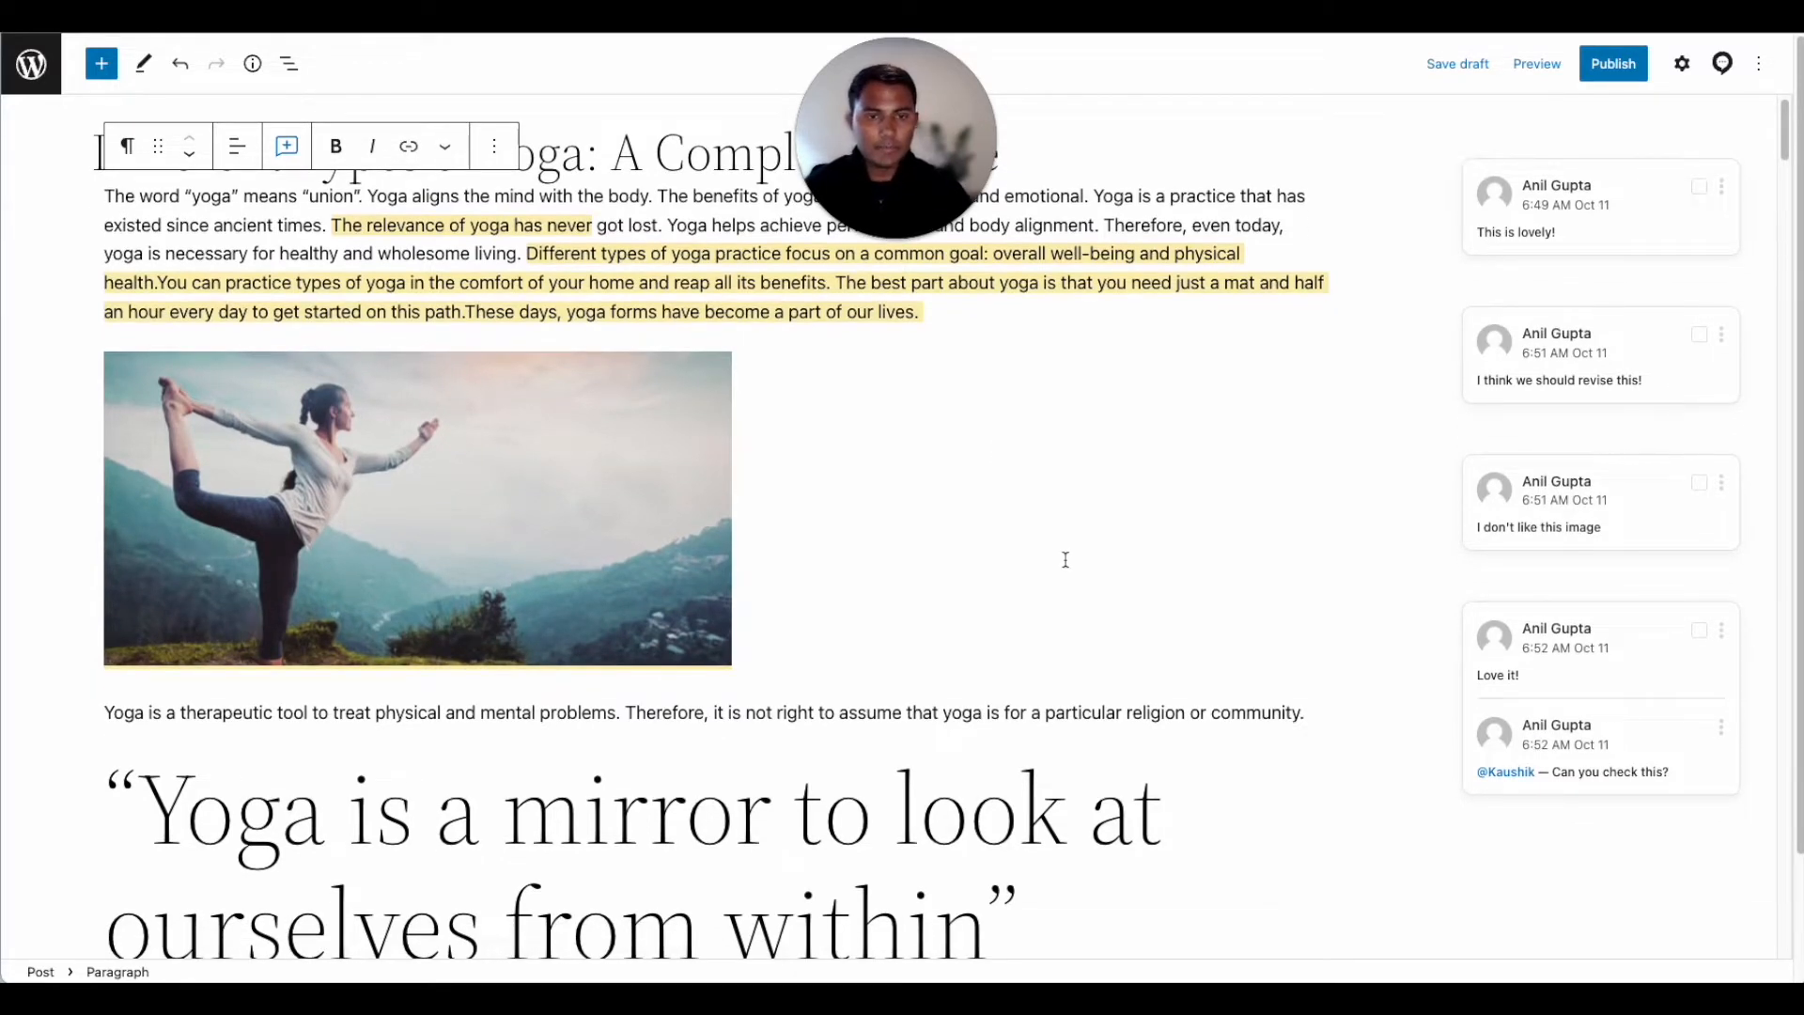
scroll(1077, 593, "up", 1)
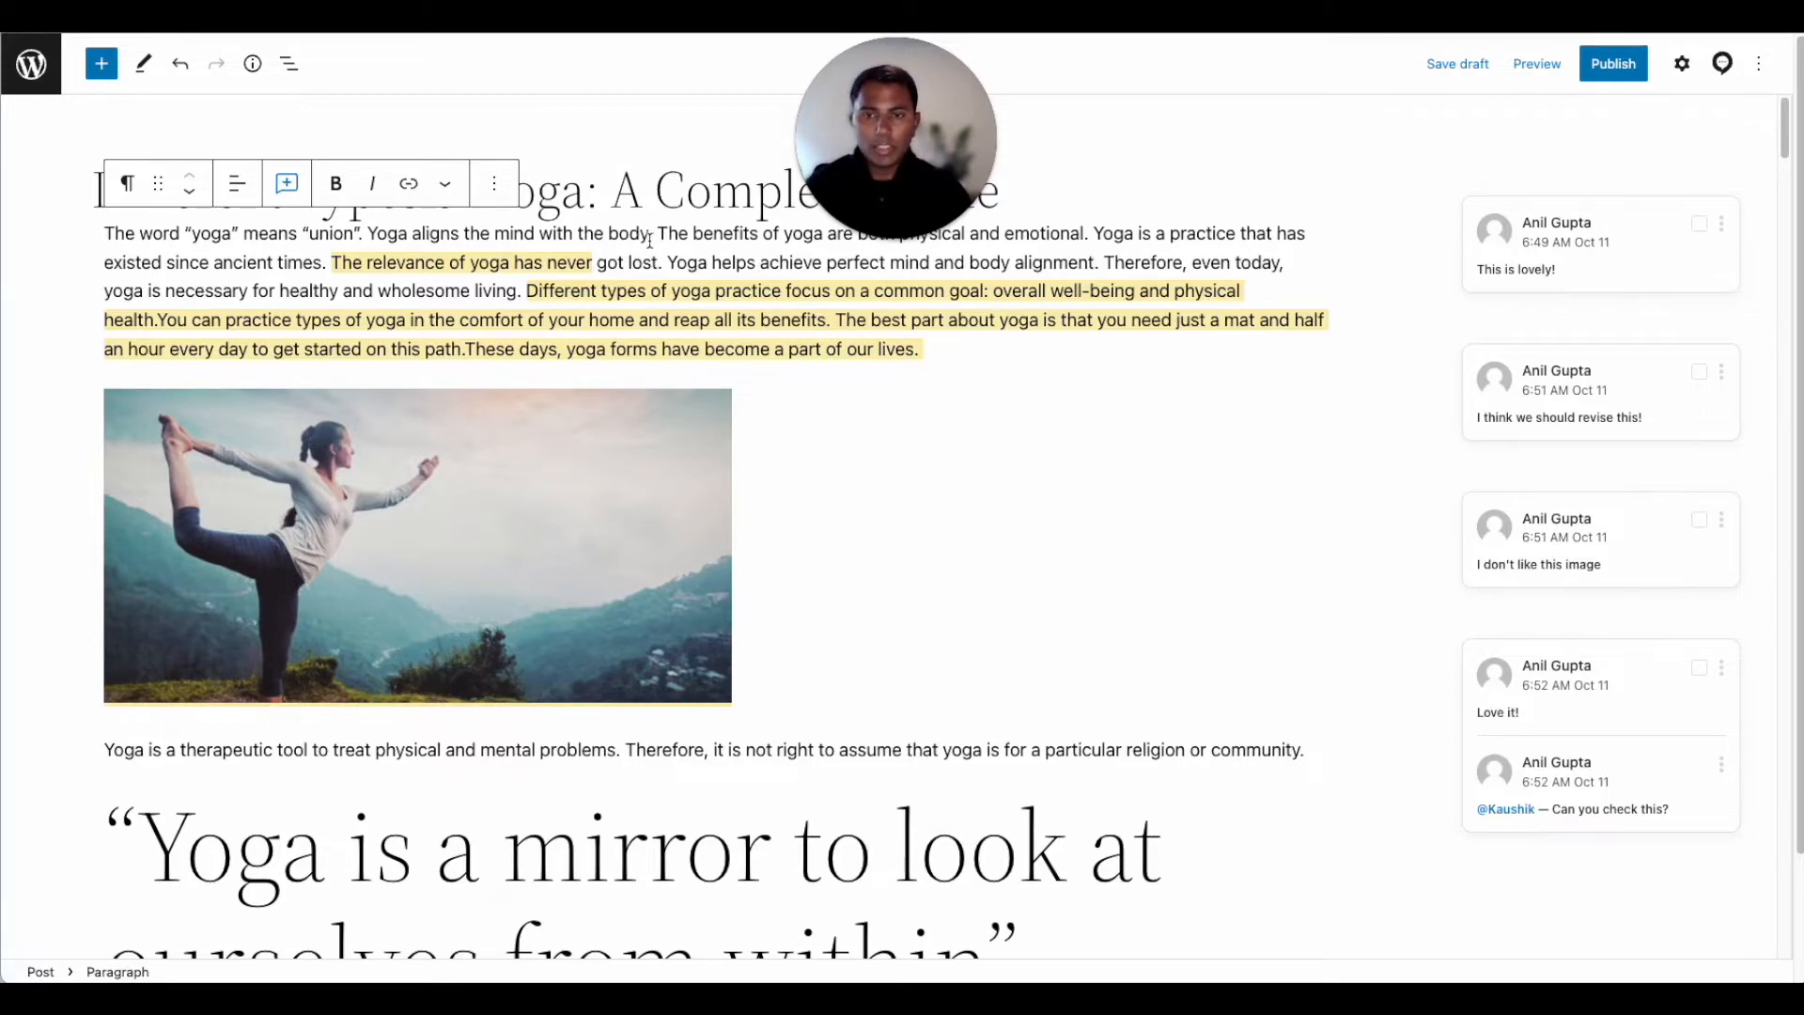
scroll(651, 241, "down", 1)
scroll(650, 240, "up", 1)
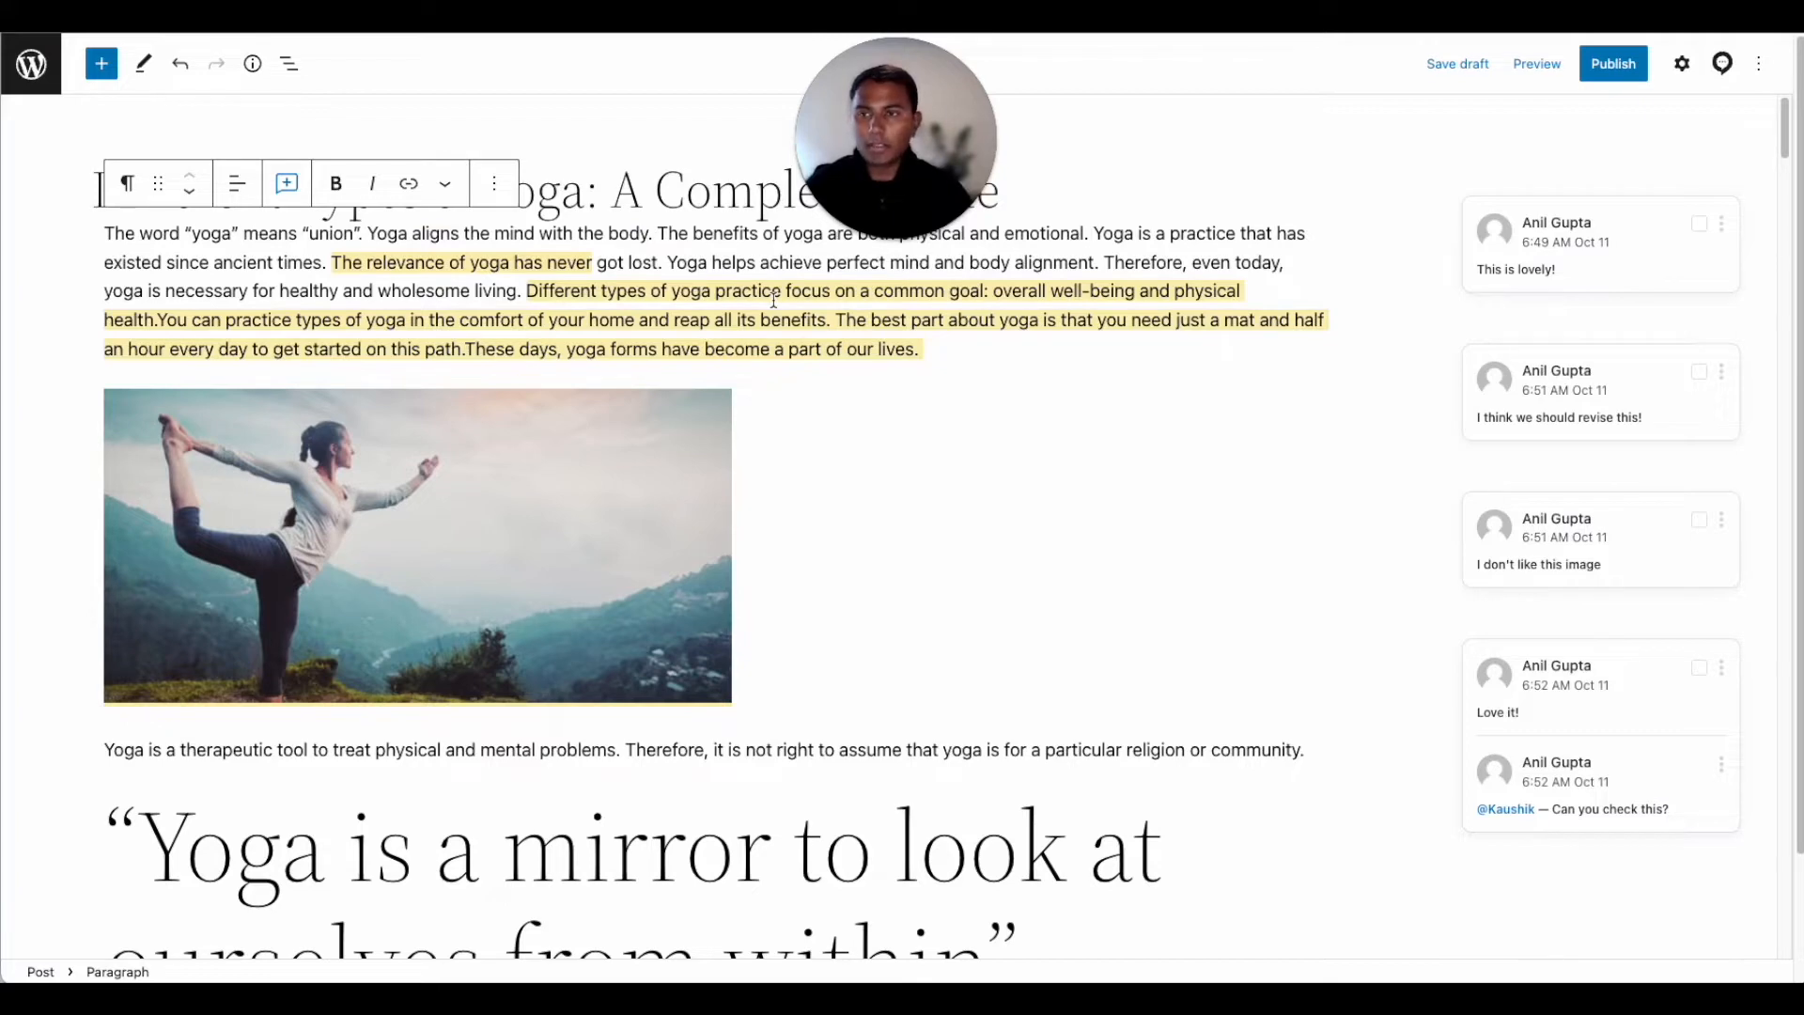
scroll(749, 422, "down", 8)
scroll(749, 422, "down", 4)
scroll(749, 422, "down", 3)
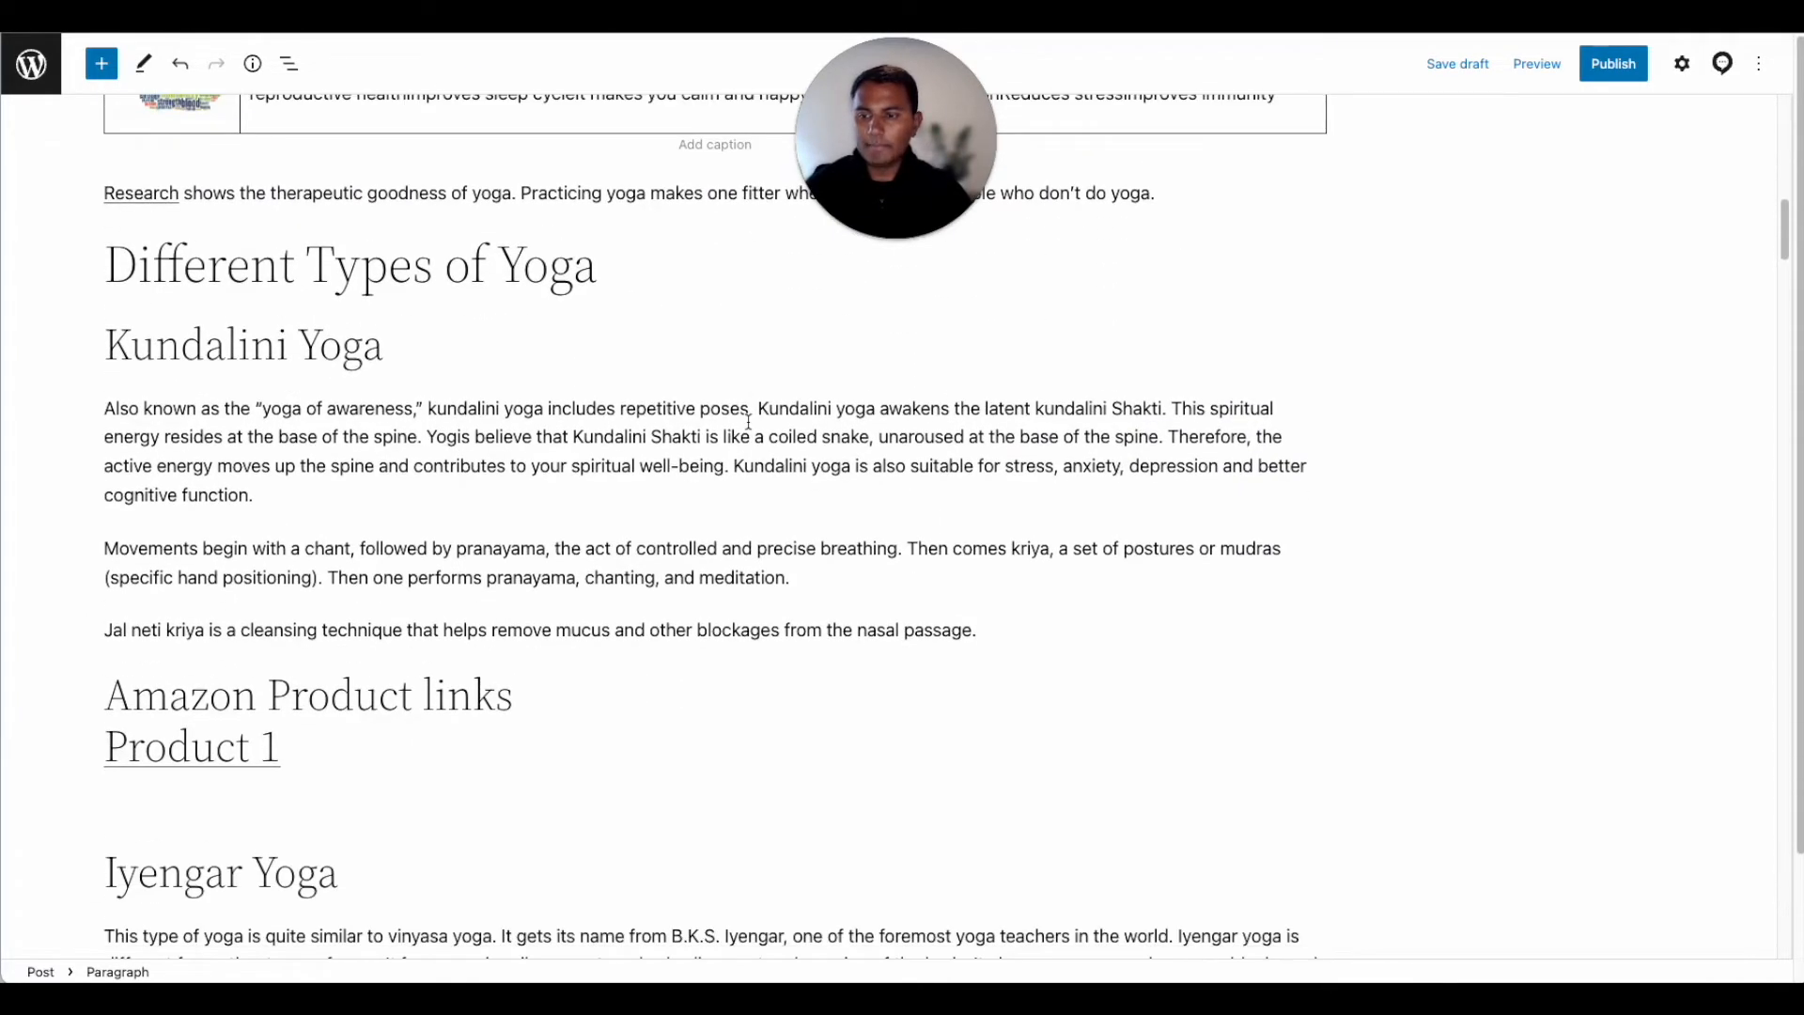
scroll(749, 422, "down", 15)
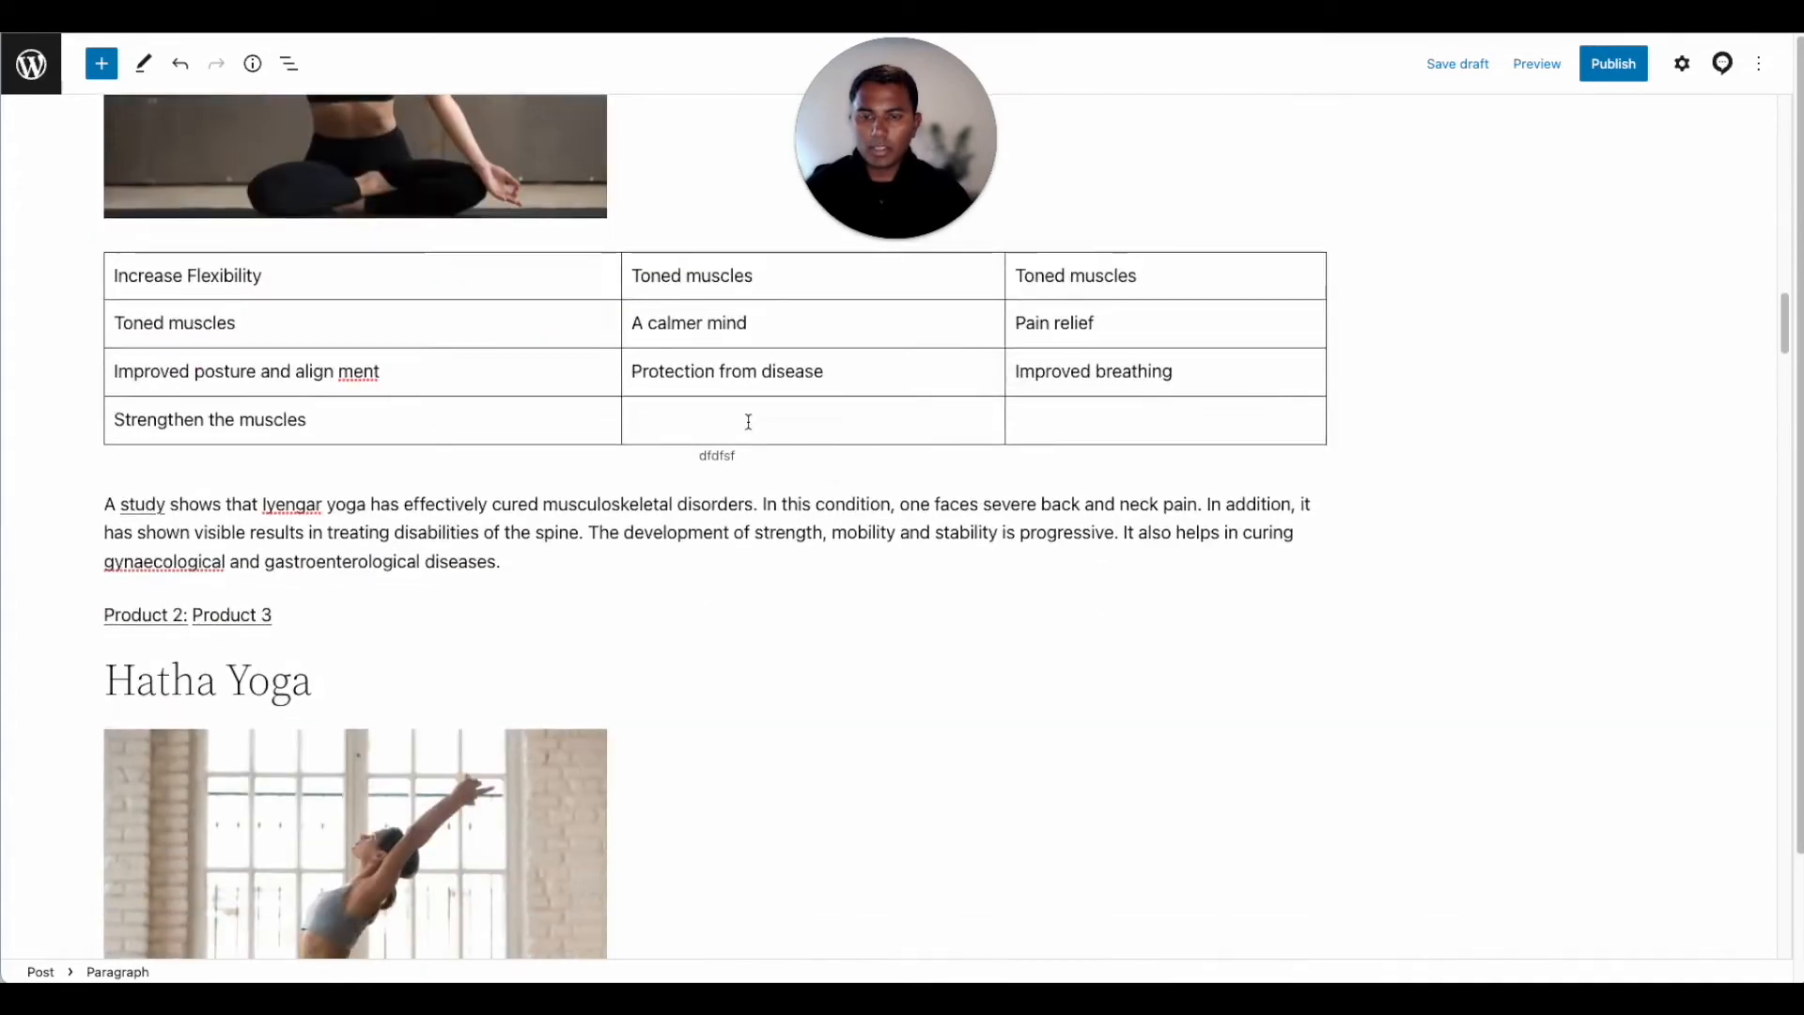
scroll(749, 422, "up", 20)
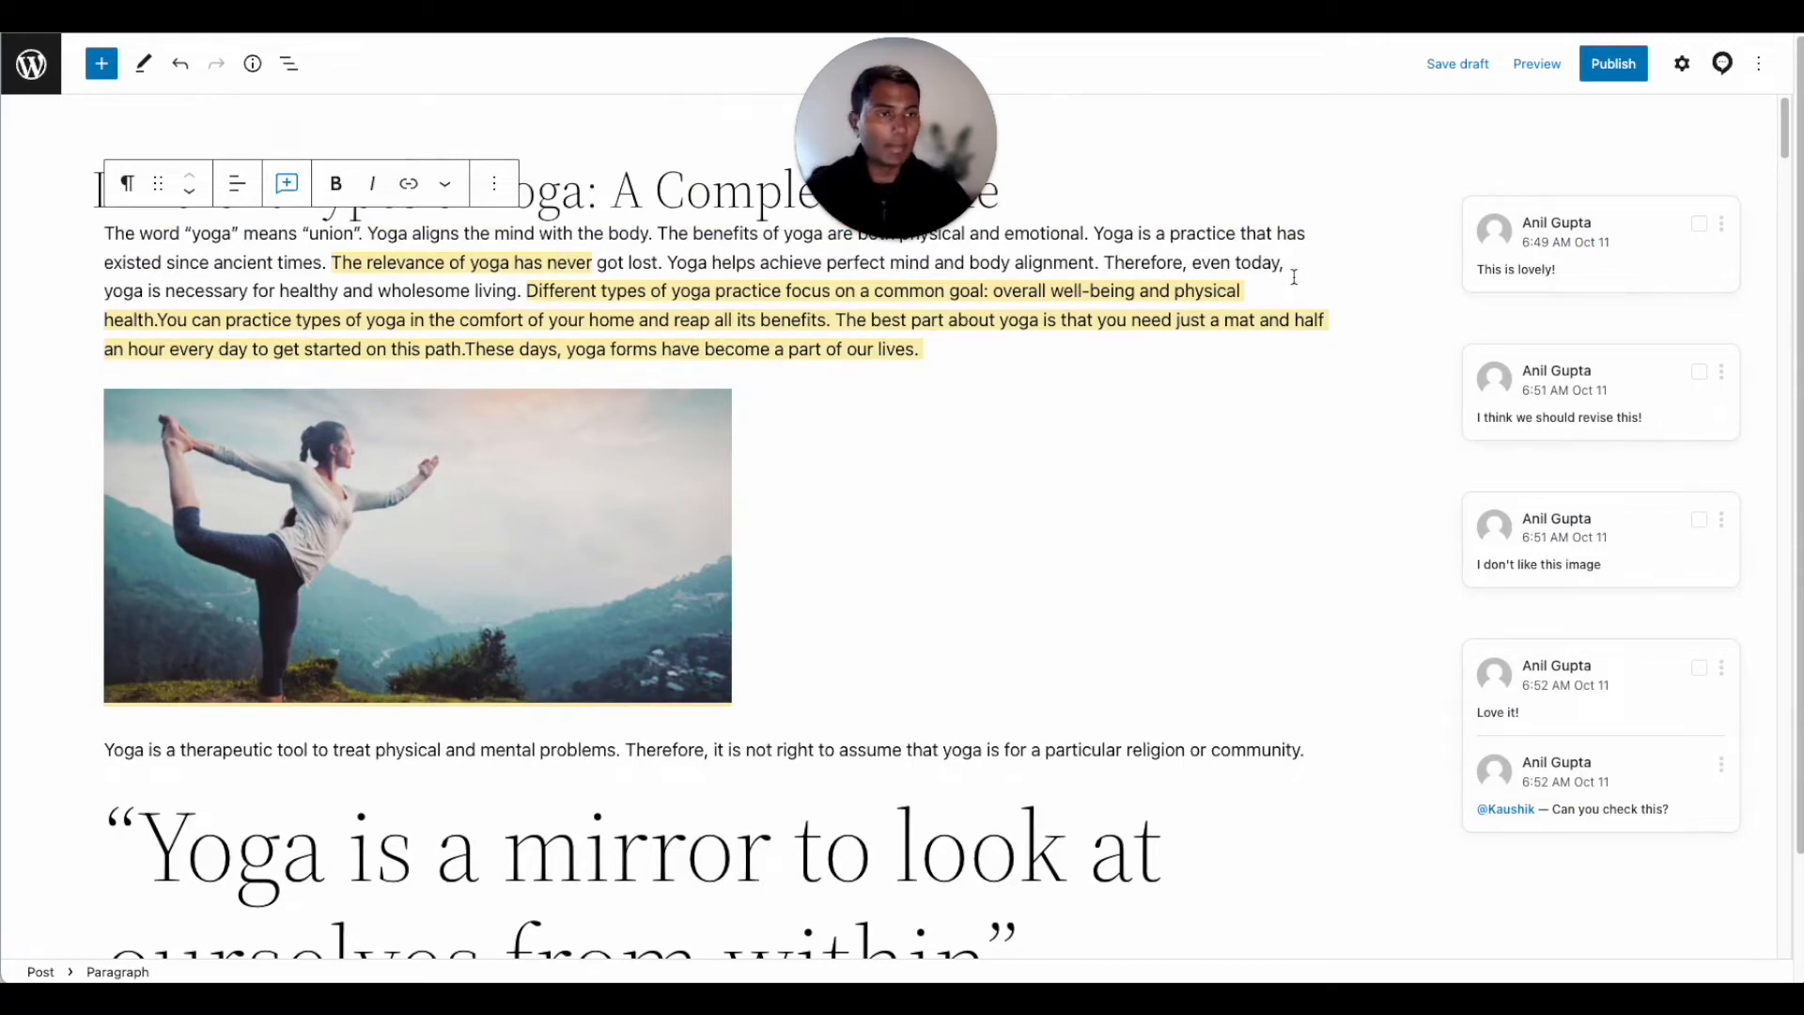
Step: Open the Multicollab settings and switch Suggest Edits off and back on
left_click(1722, 66)
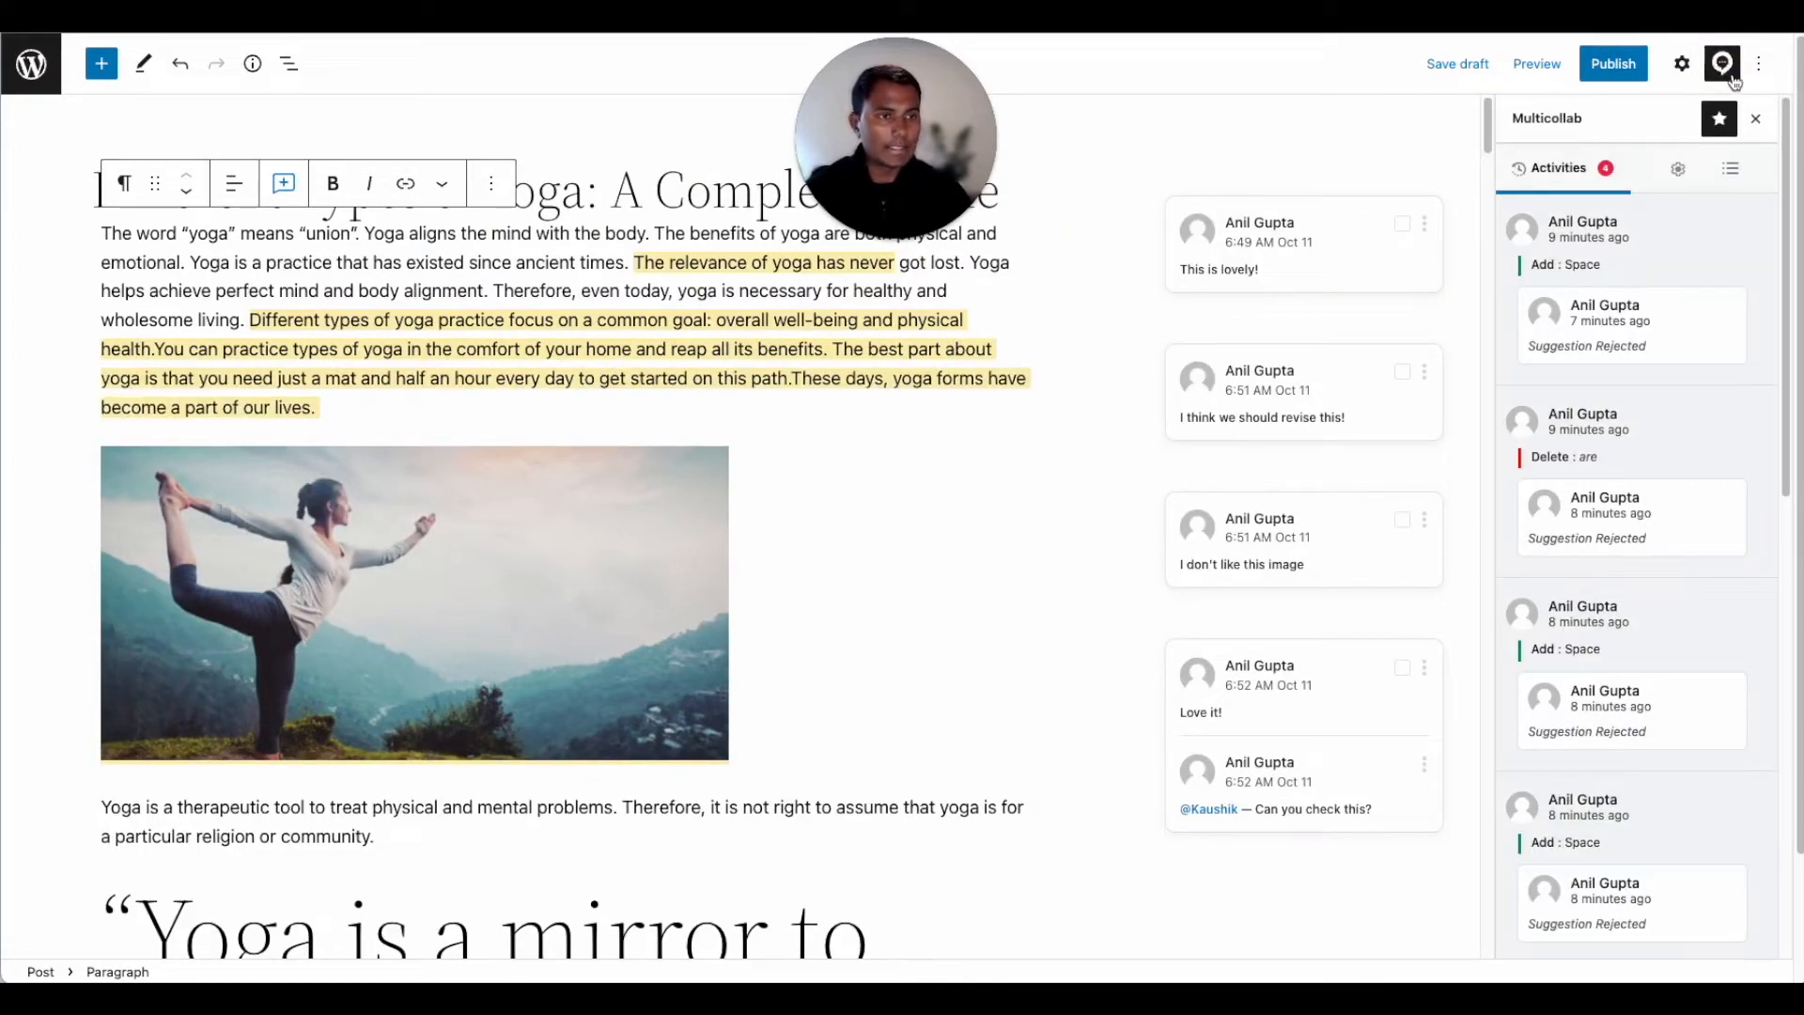
left_click(1679, 176)
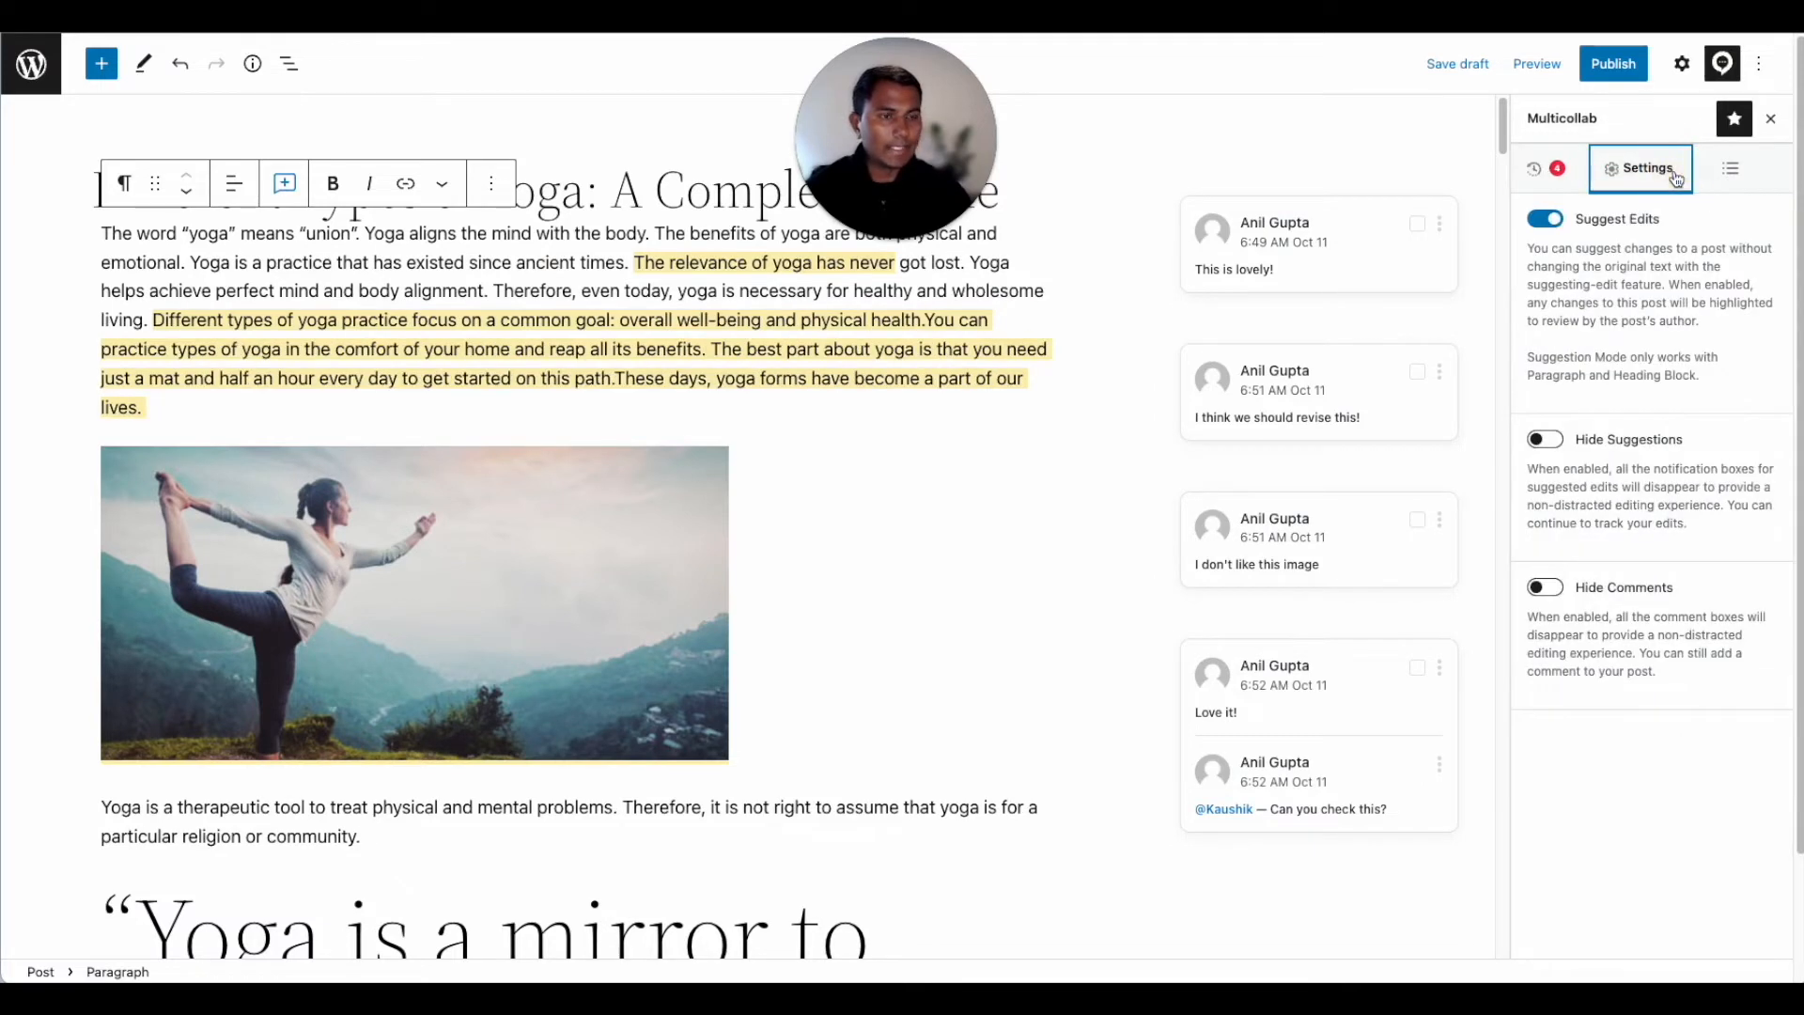
left_click(1542, 222)
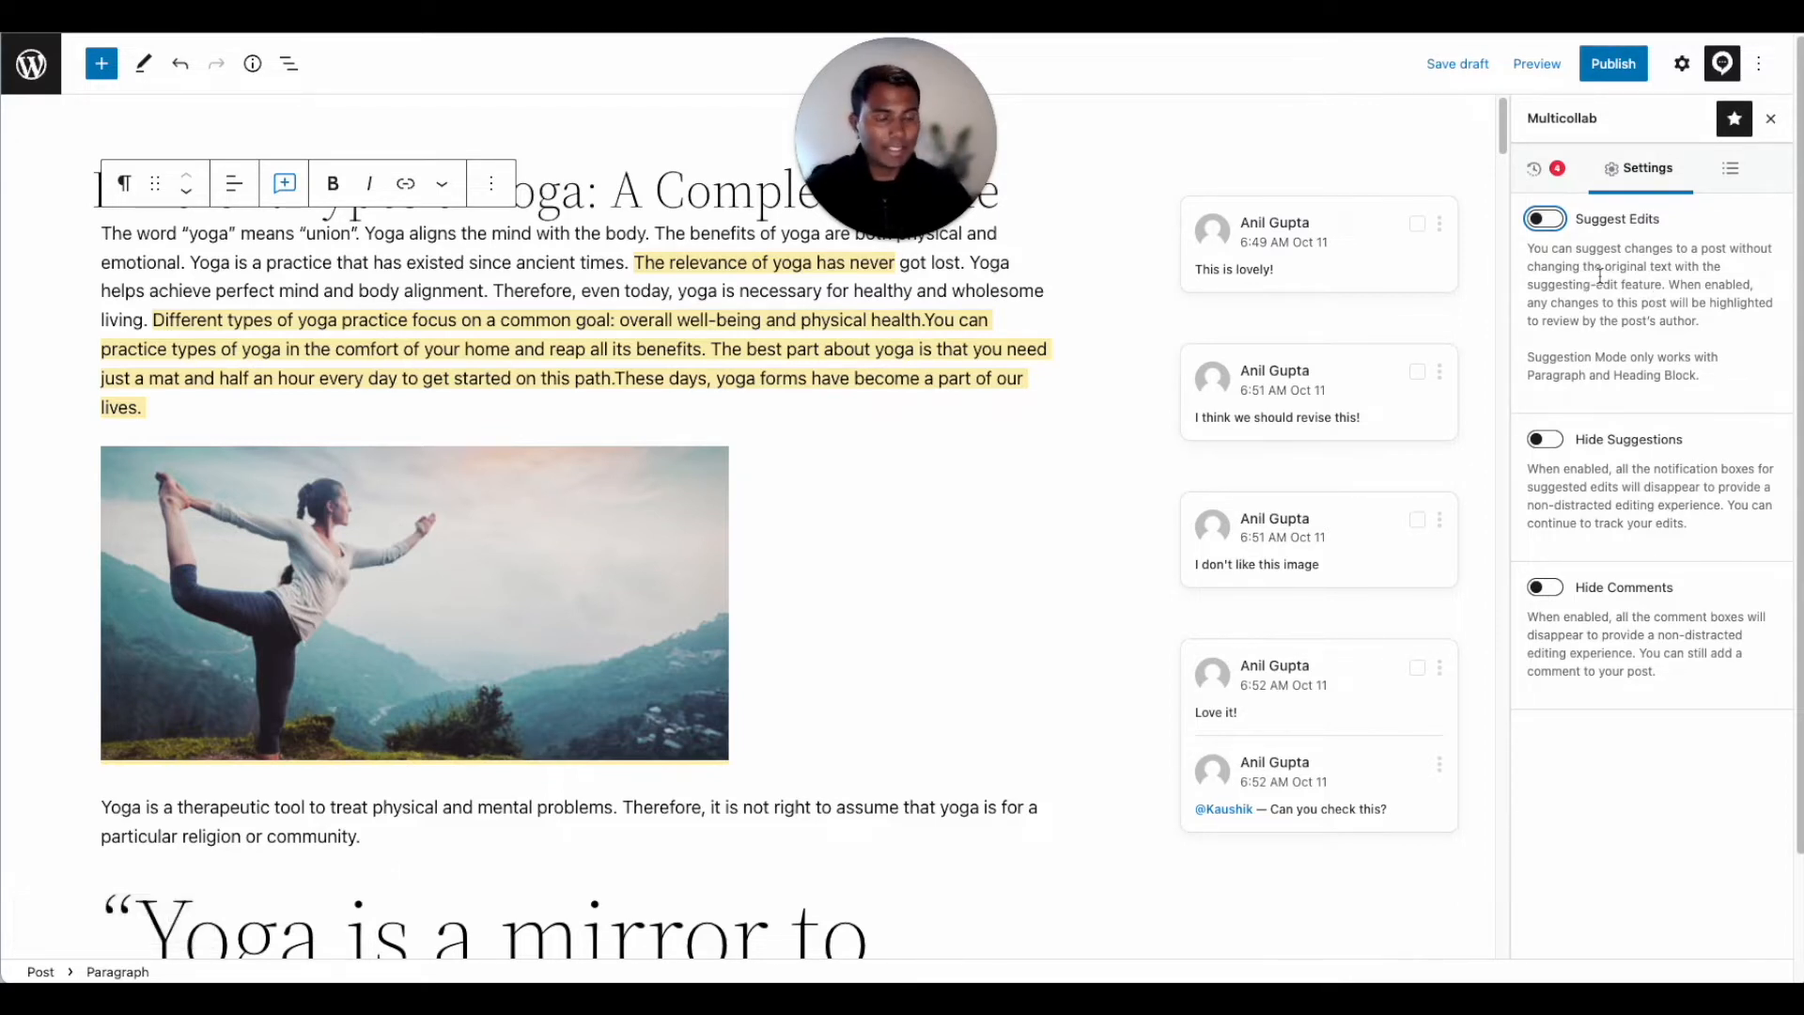
left_click(1550, 222)
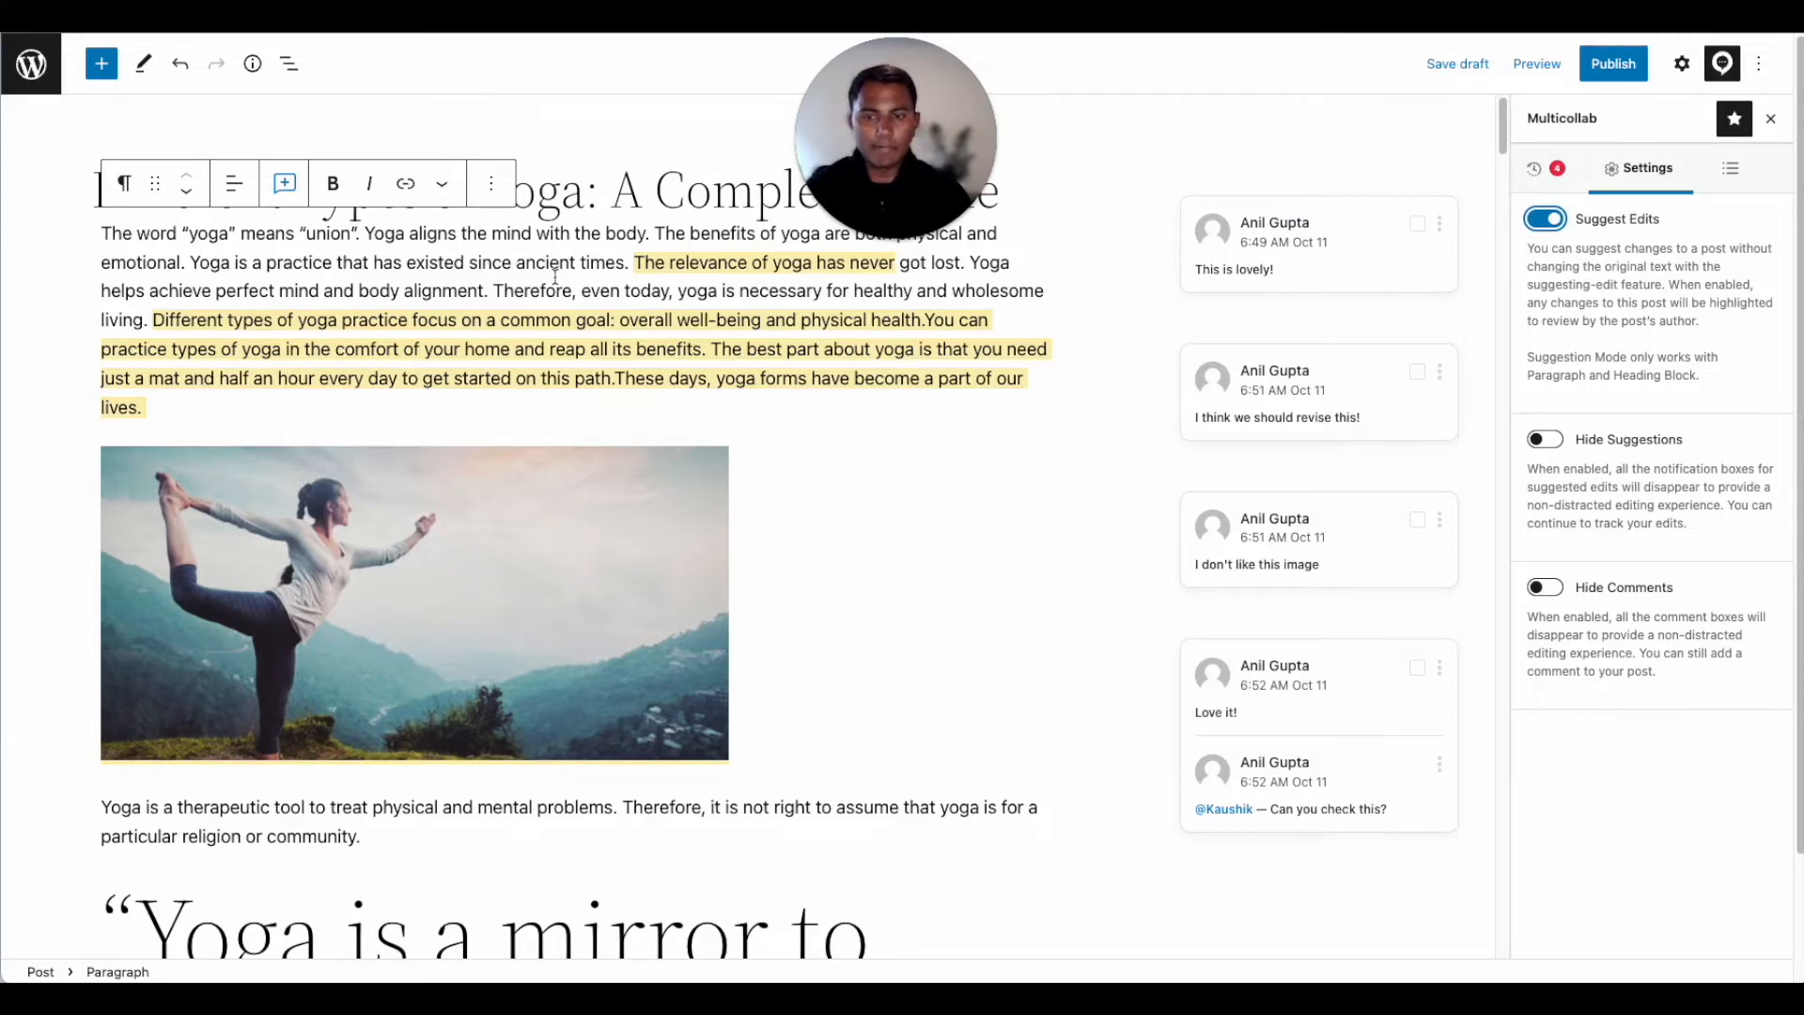
Step: Turn Suggest Edits off once more, and re-enable it for the yoga post
scroll(517, 578, "down", 9)
scroll(517, 581, "down", 1)
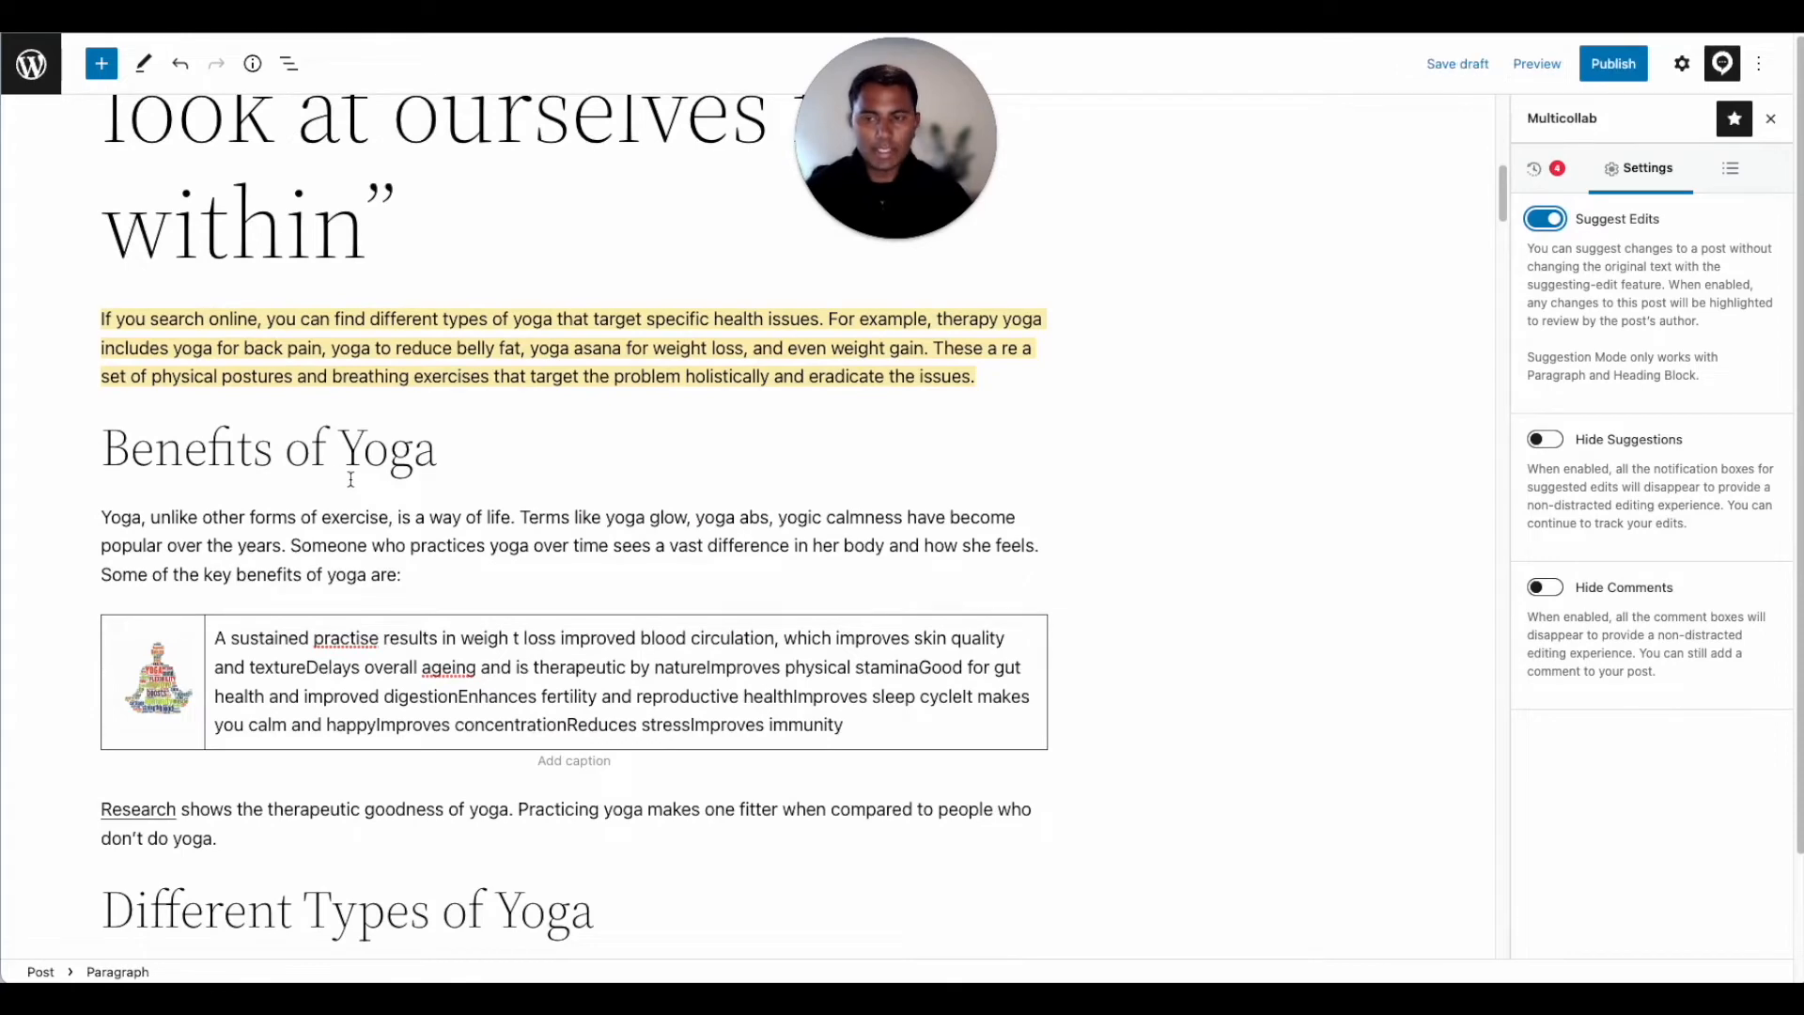
scroll(376, 469, "up", 1)
scroll(376, 470, "up", 10)
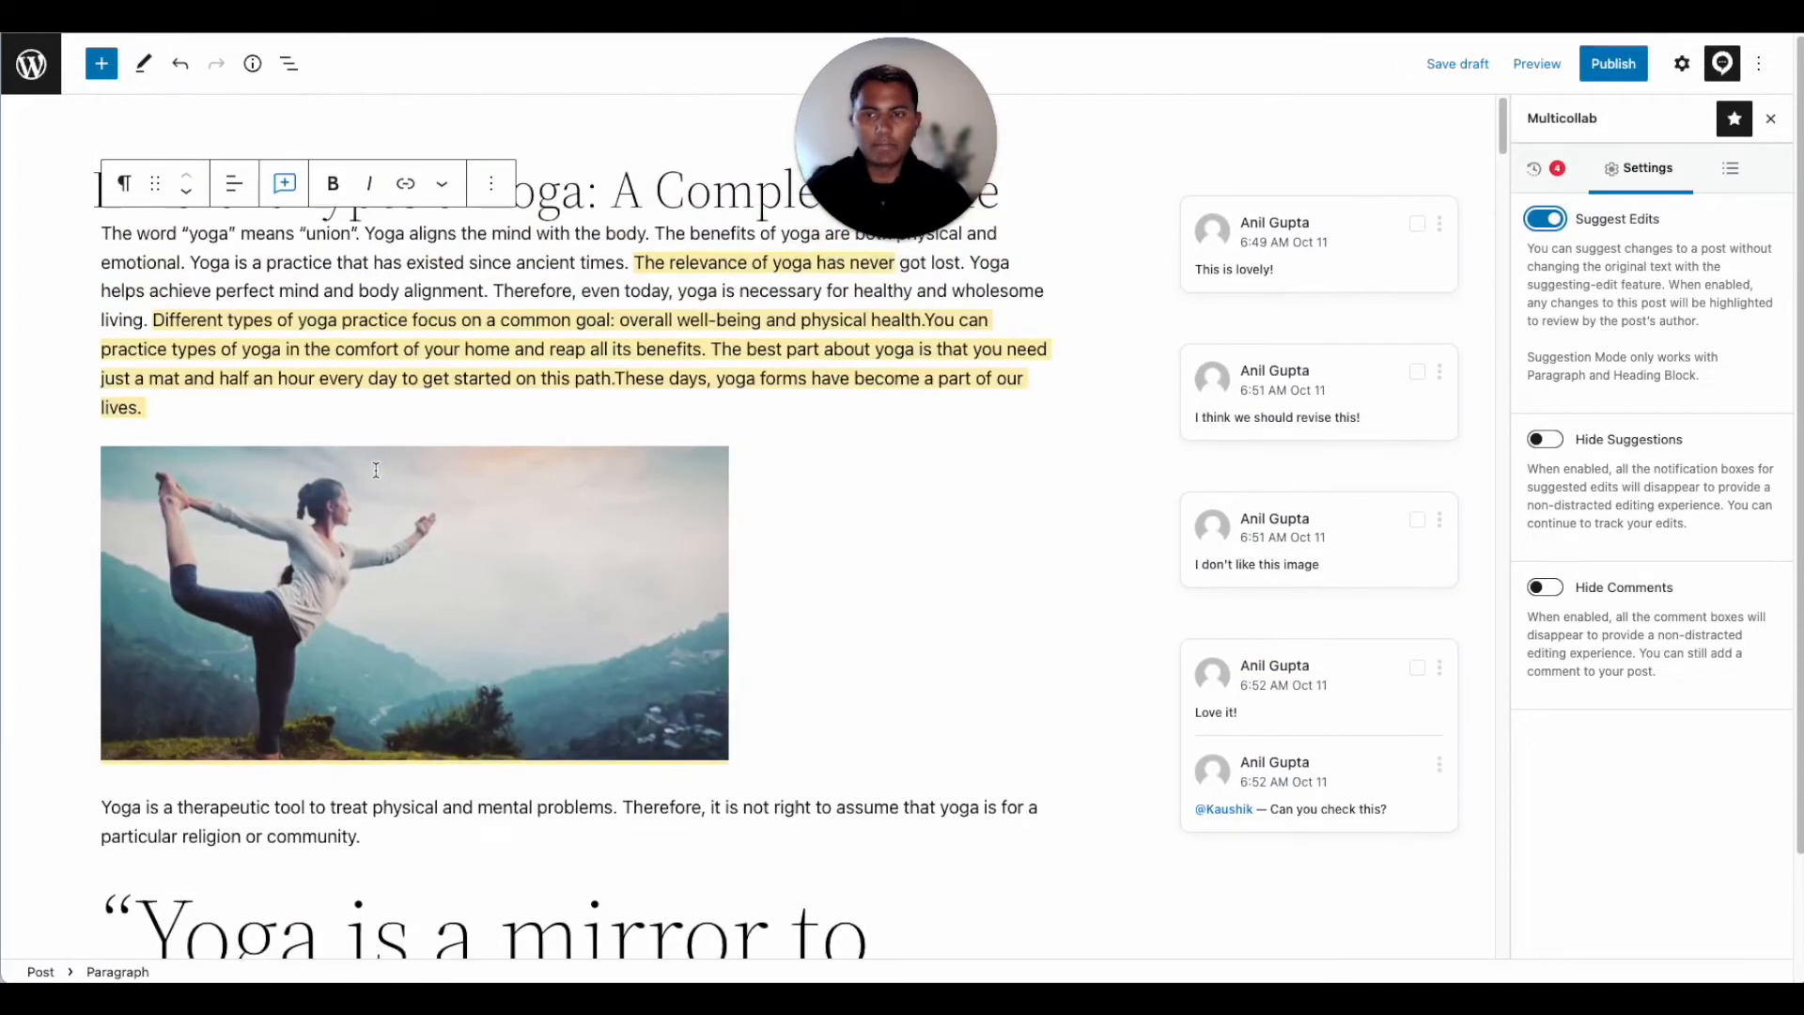
left_click(1546, 220)
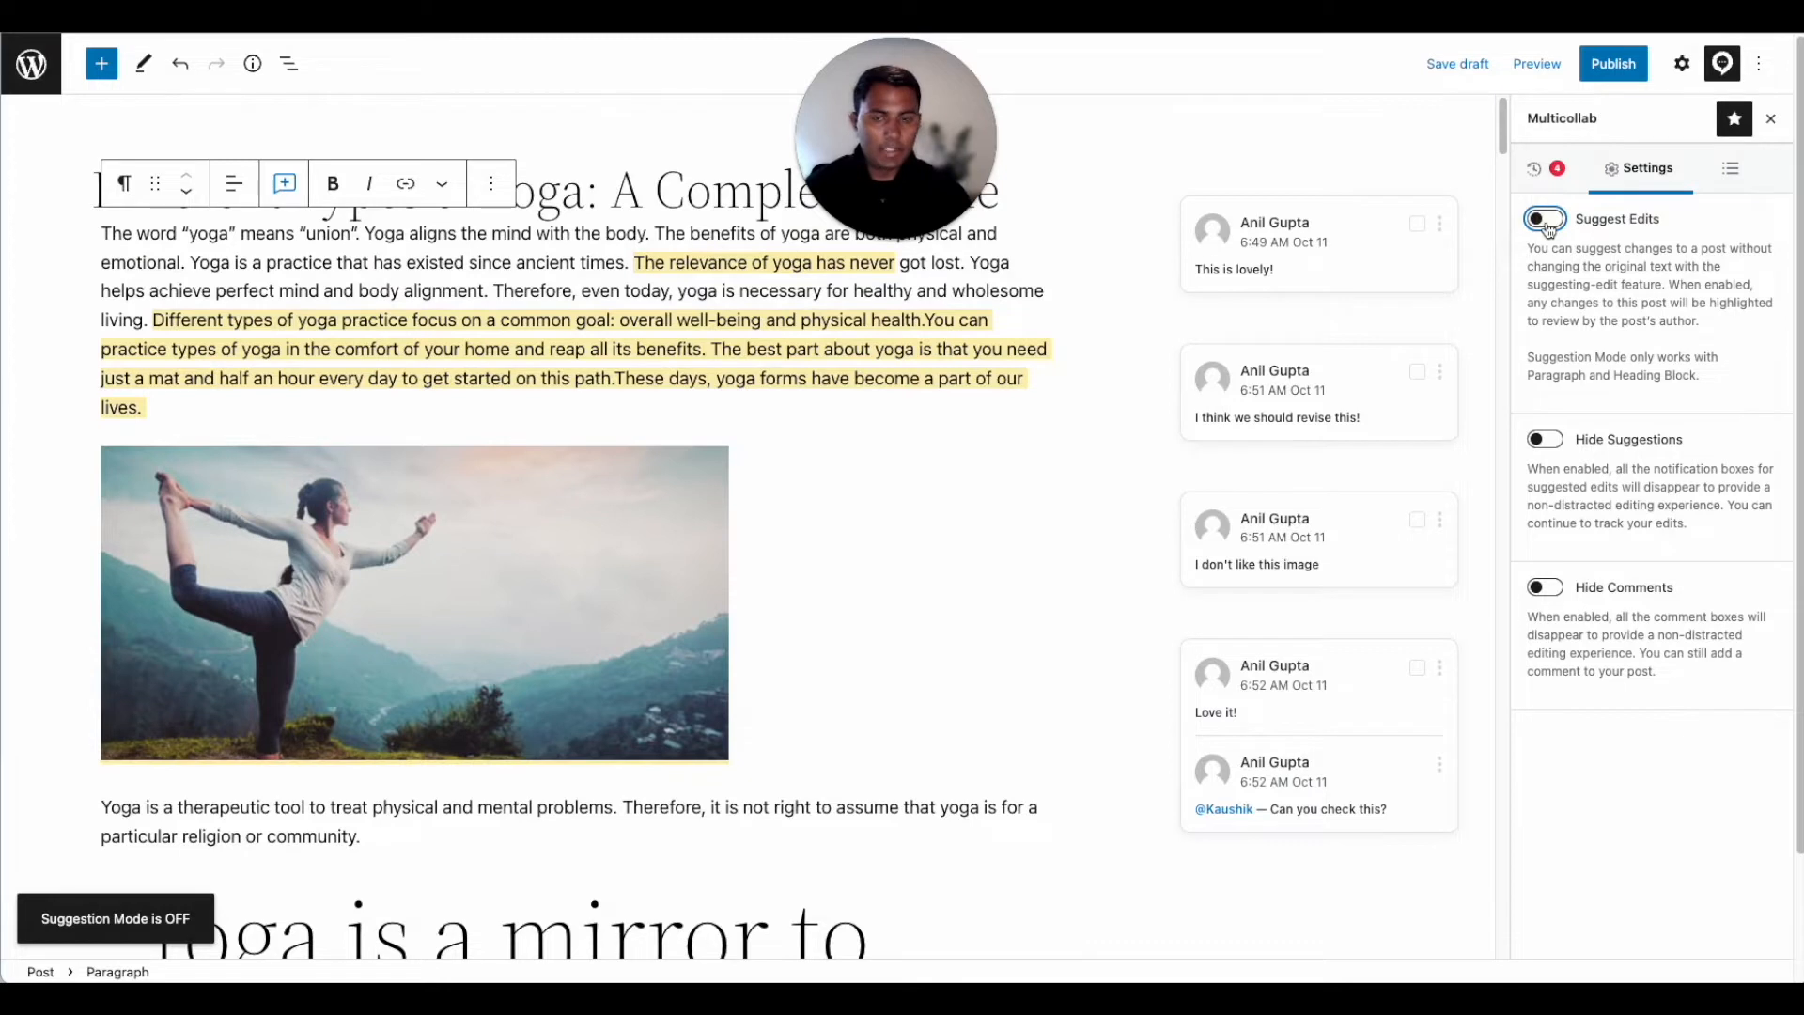
left_click(1546, 220)
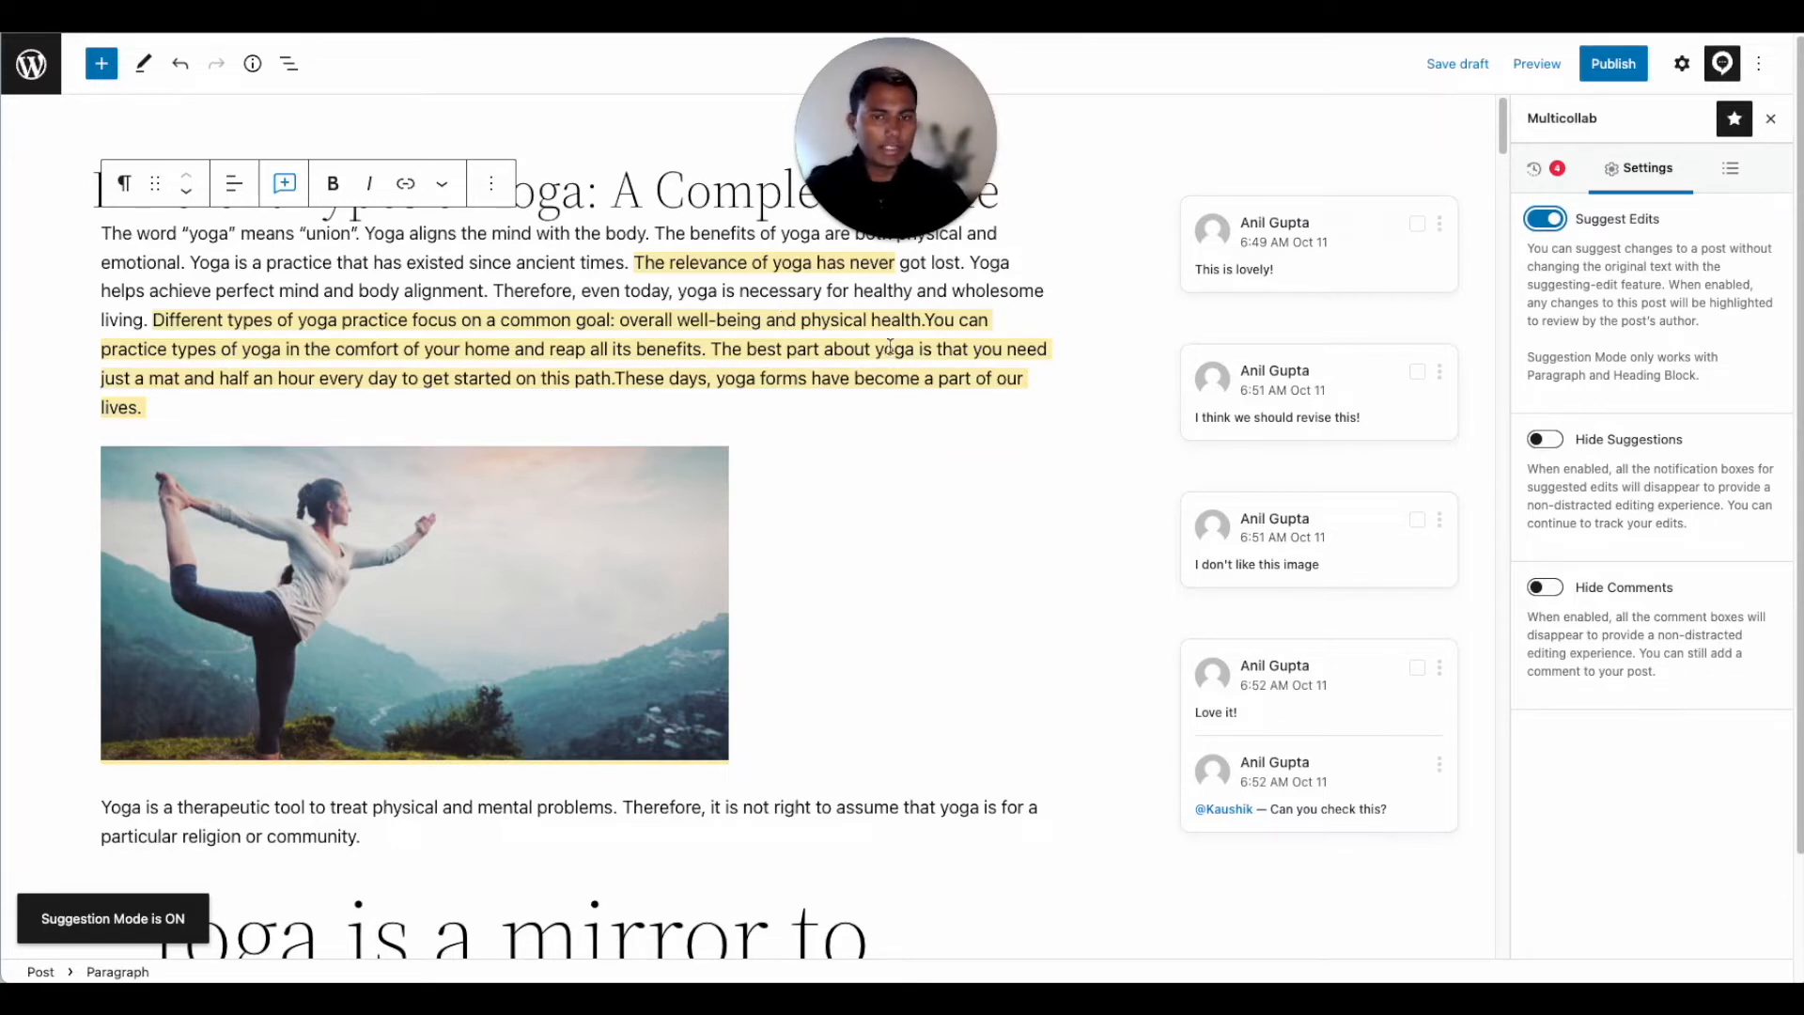
Step: Suggest adding "of mind and soul" after the word "union" in the post's opening sentence
left_click(494, 269)
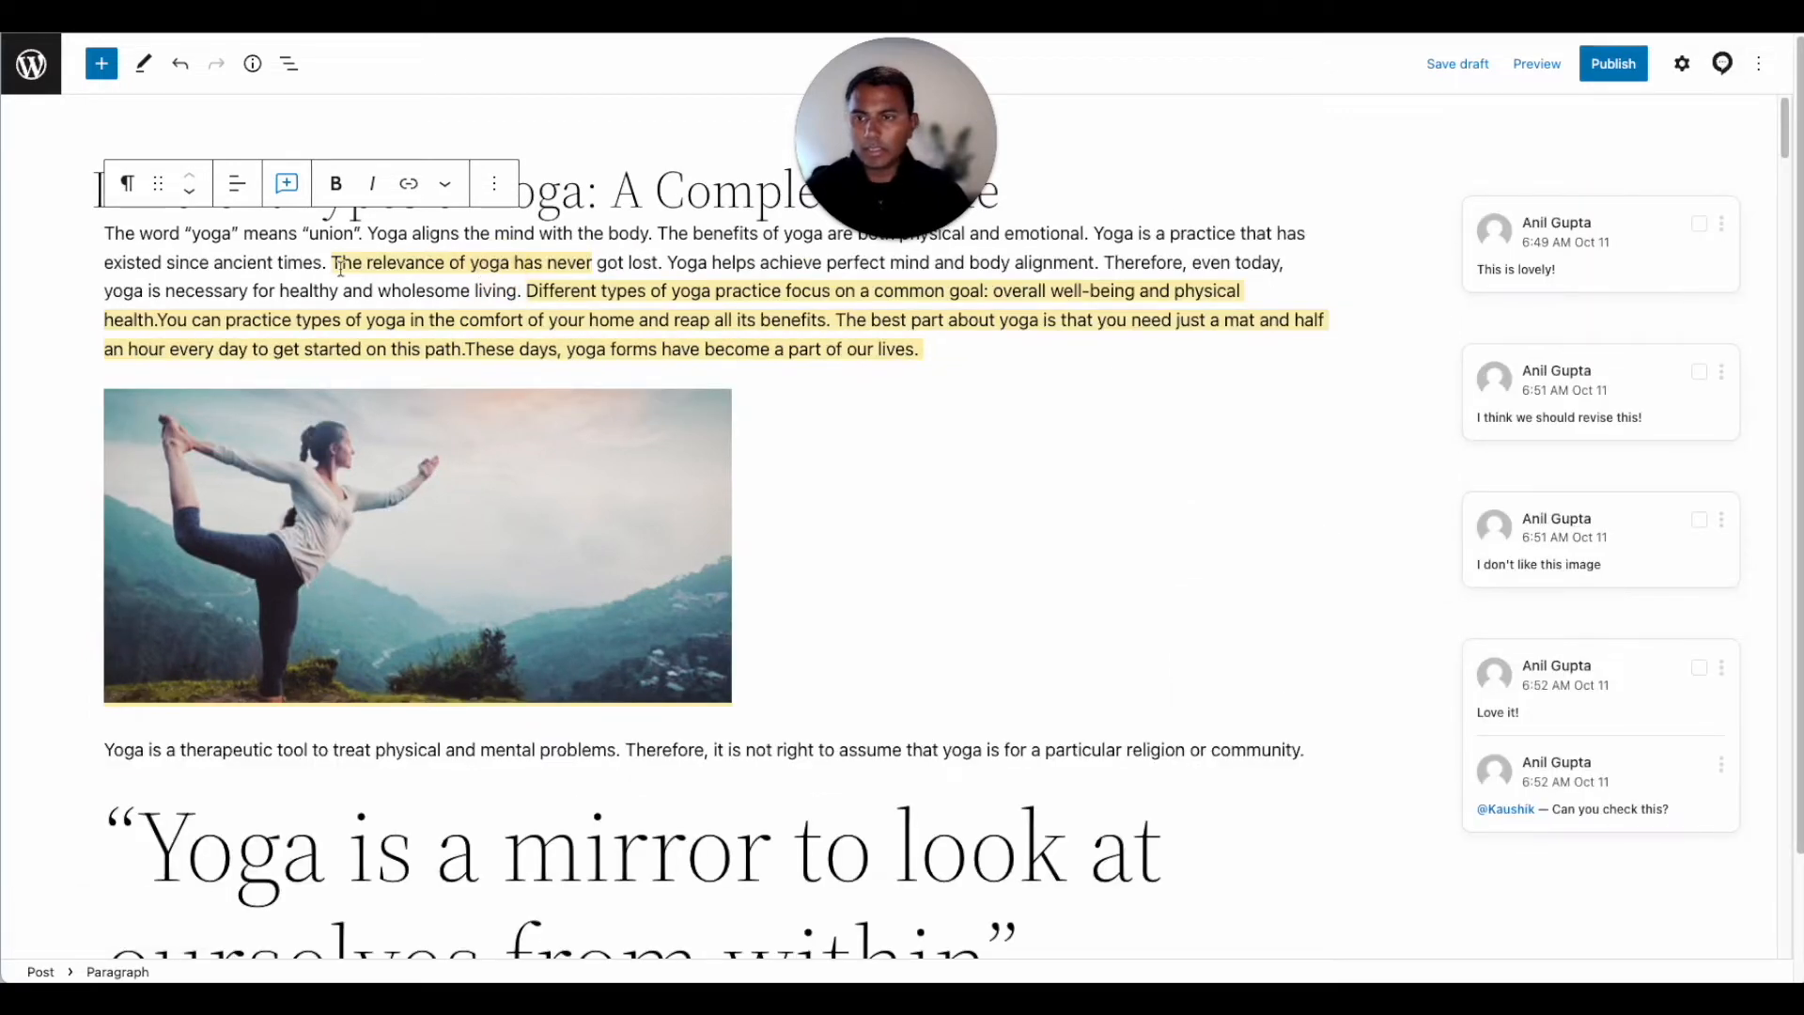
left_click(299, 270)
key("Up")
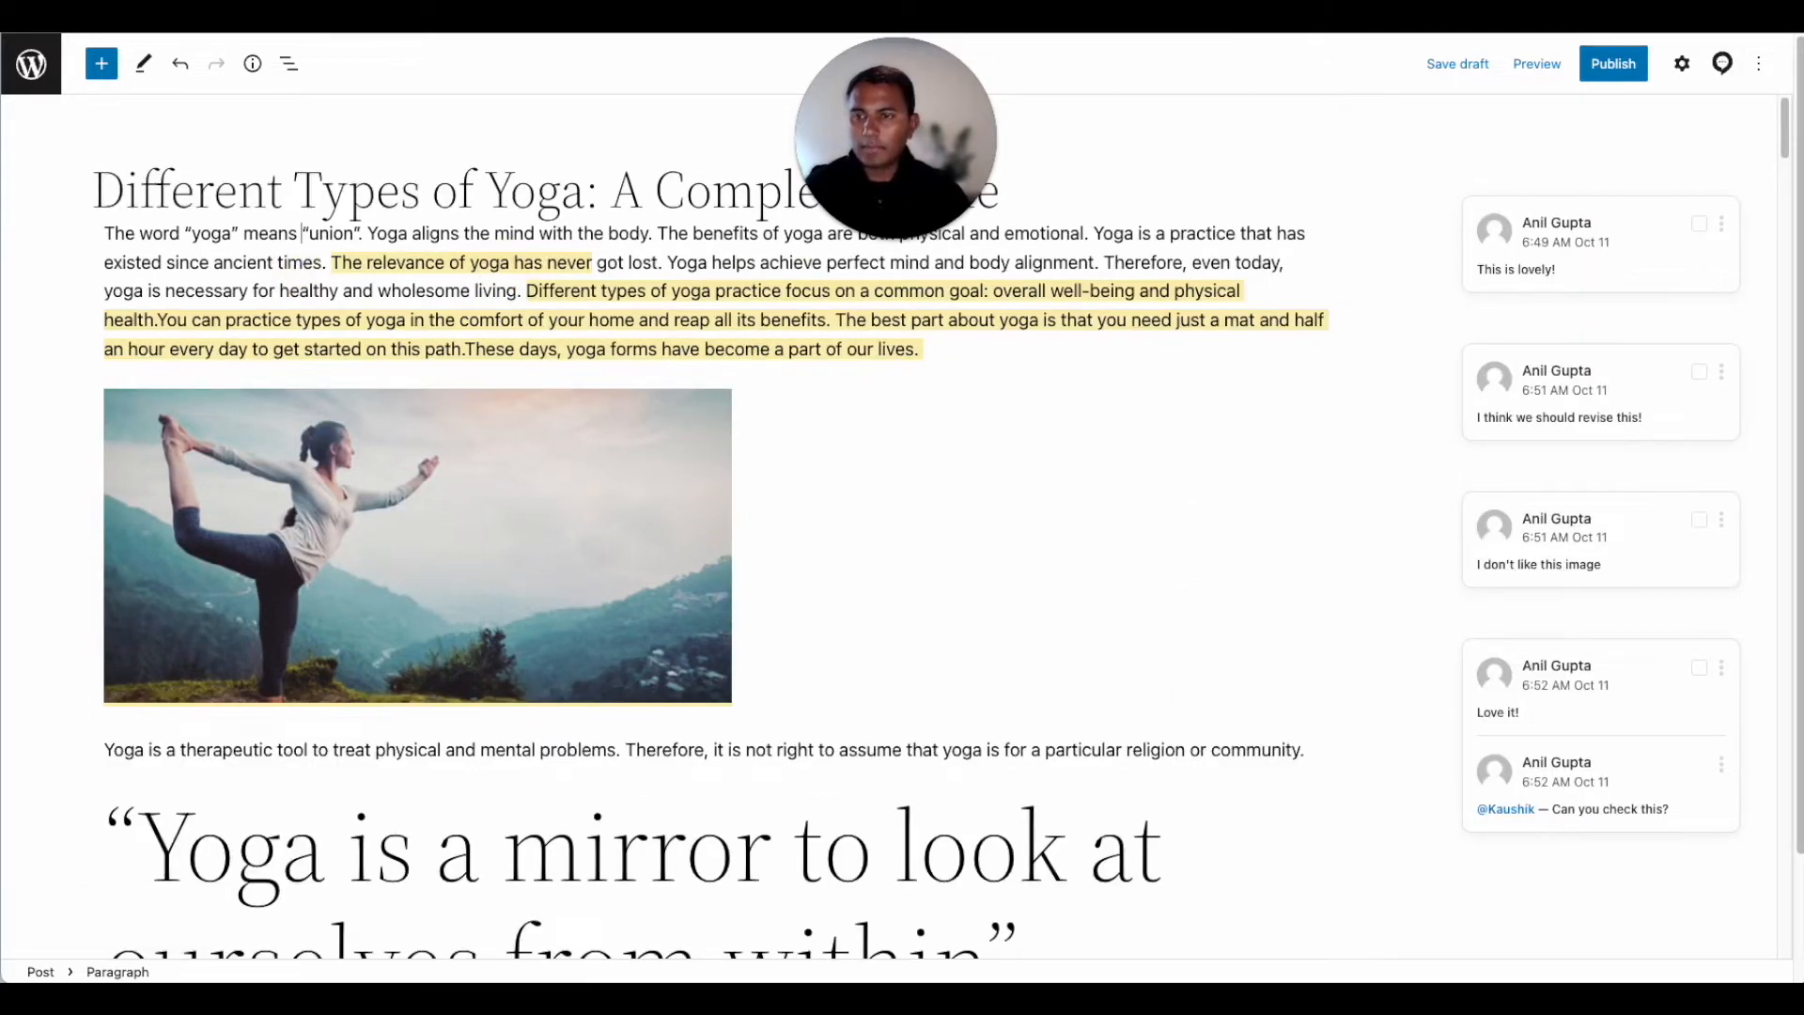
type("of mind")
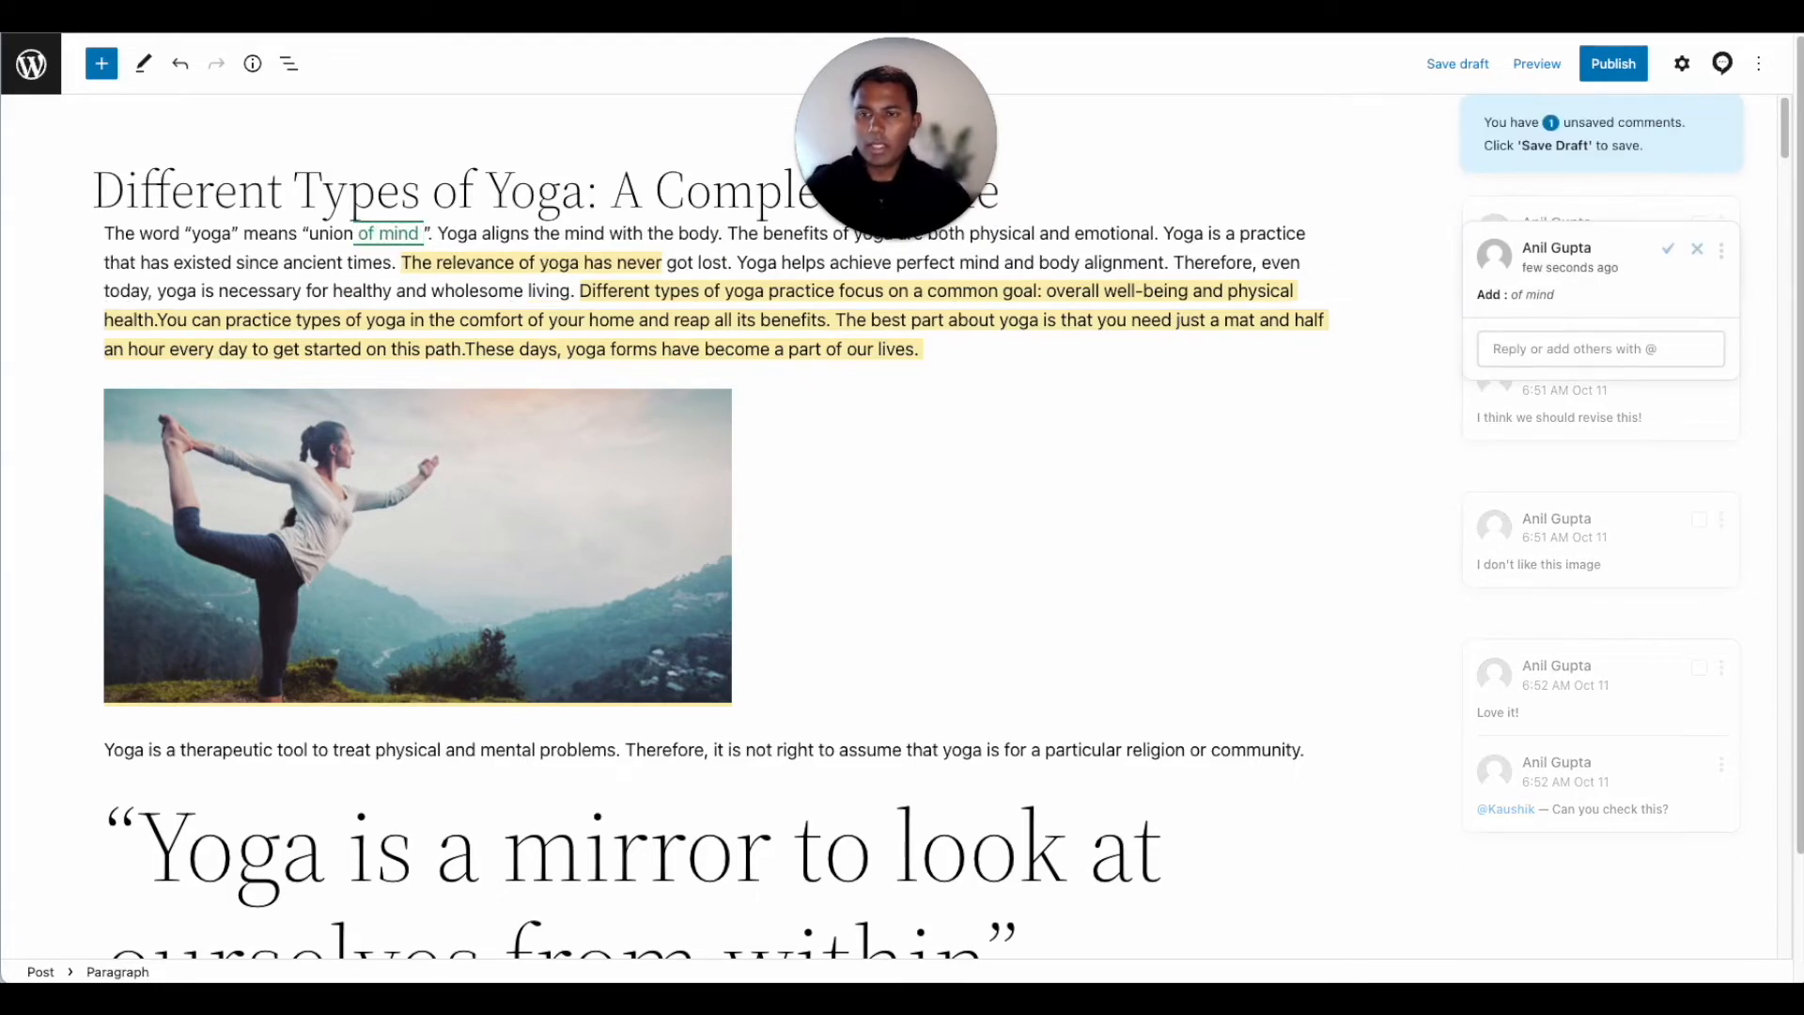
type(" and soul")
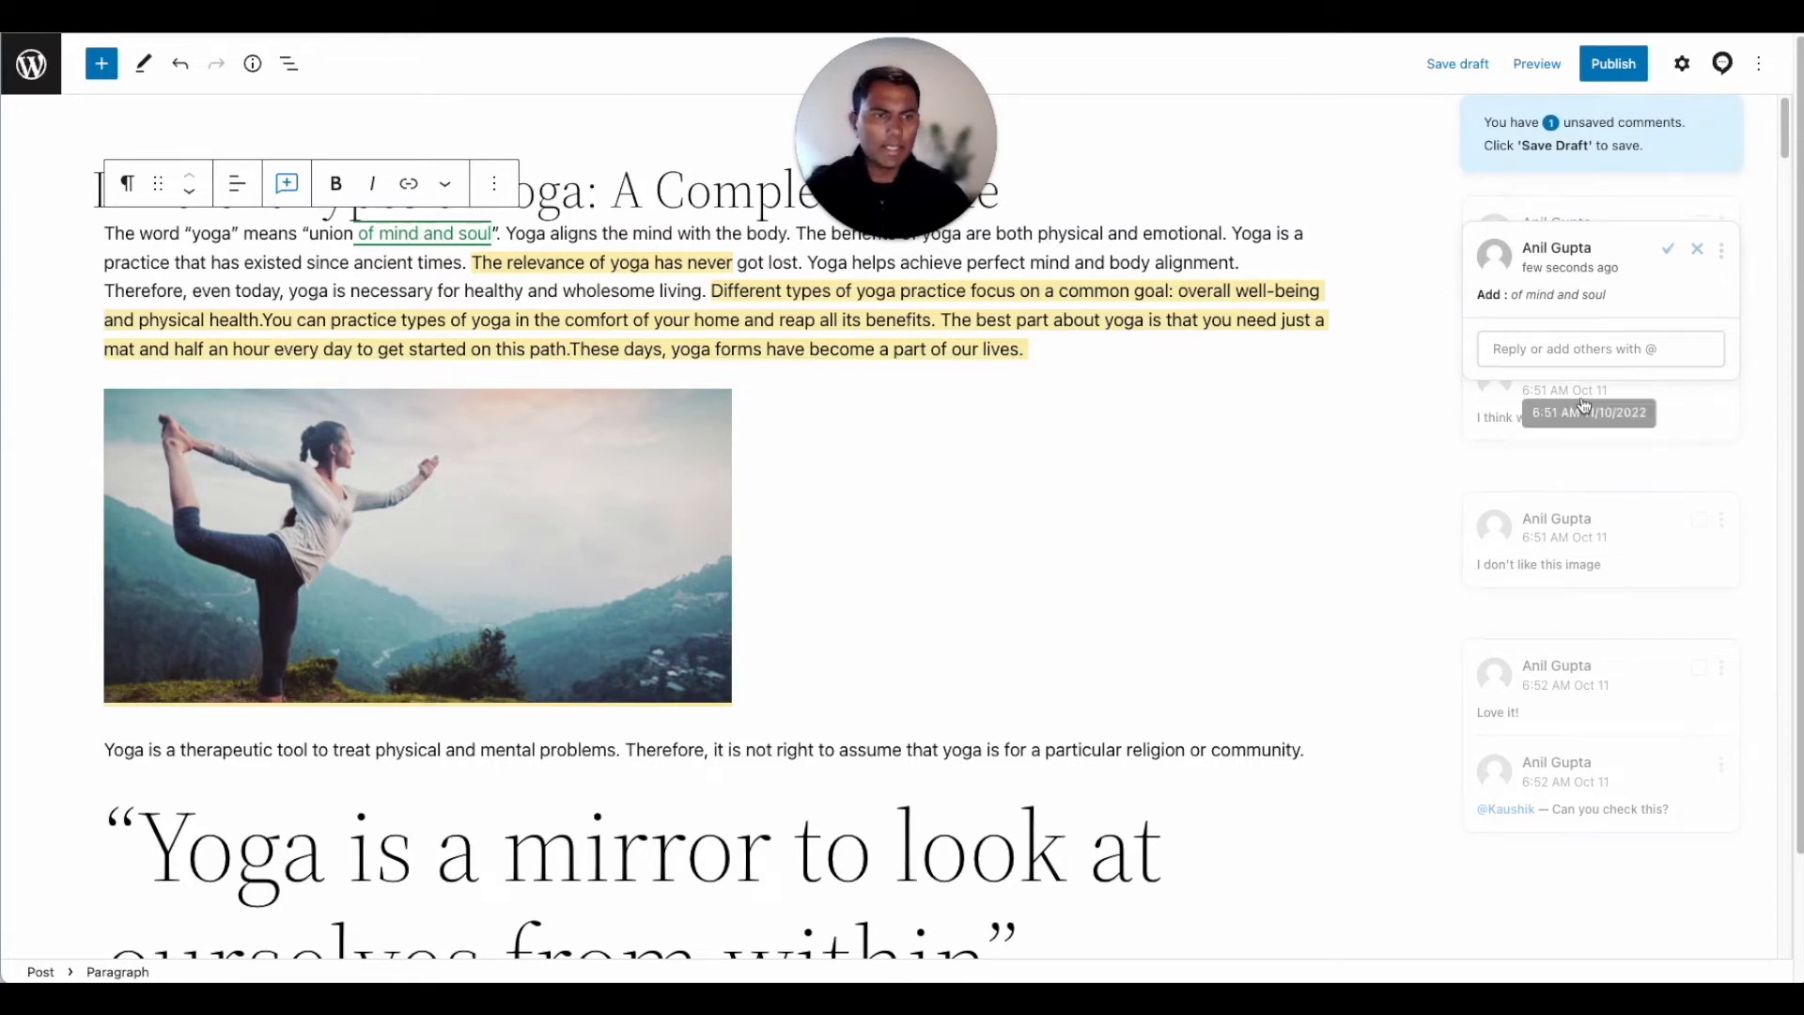
mouse_move(1560, 272)
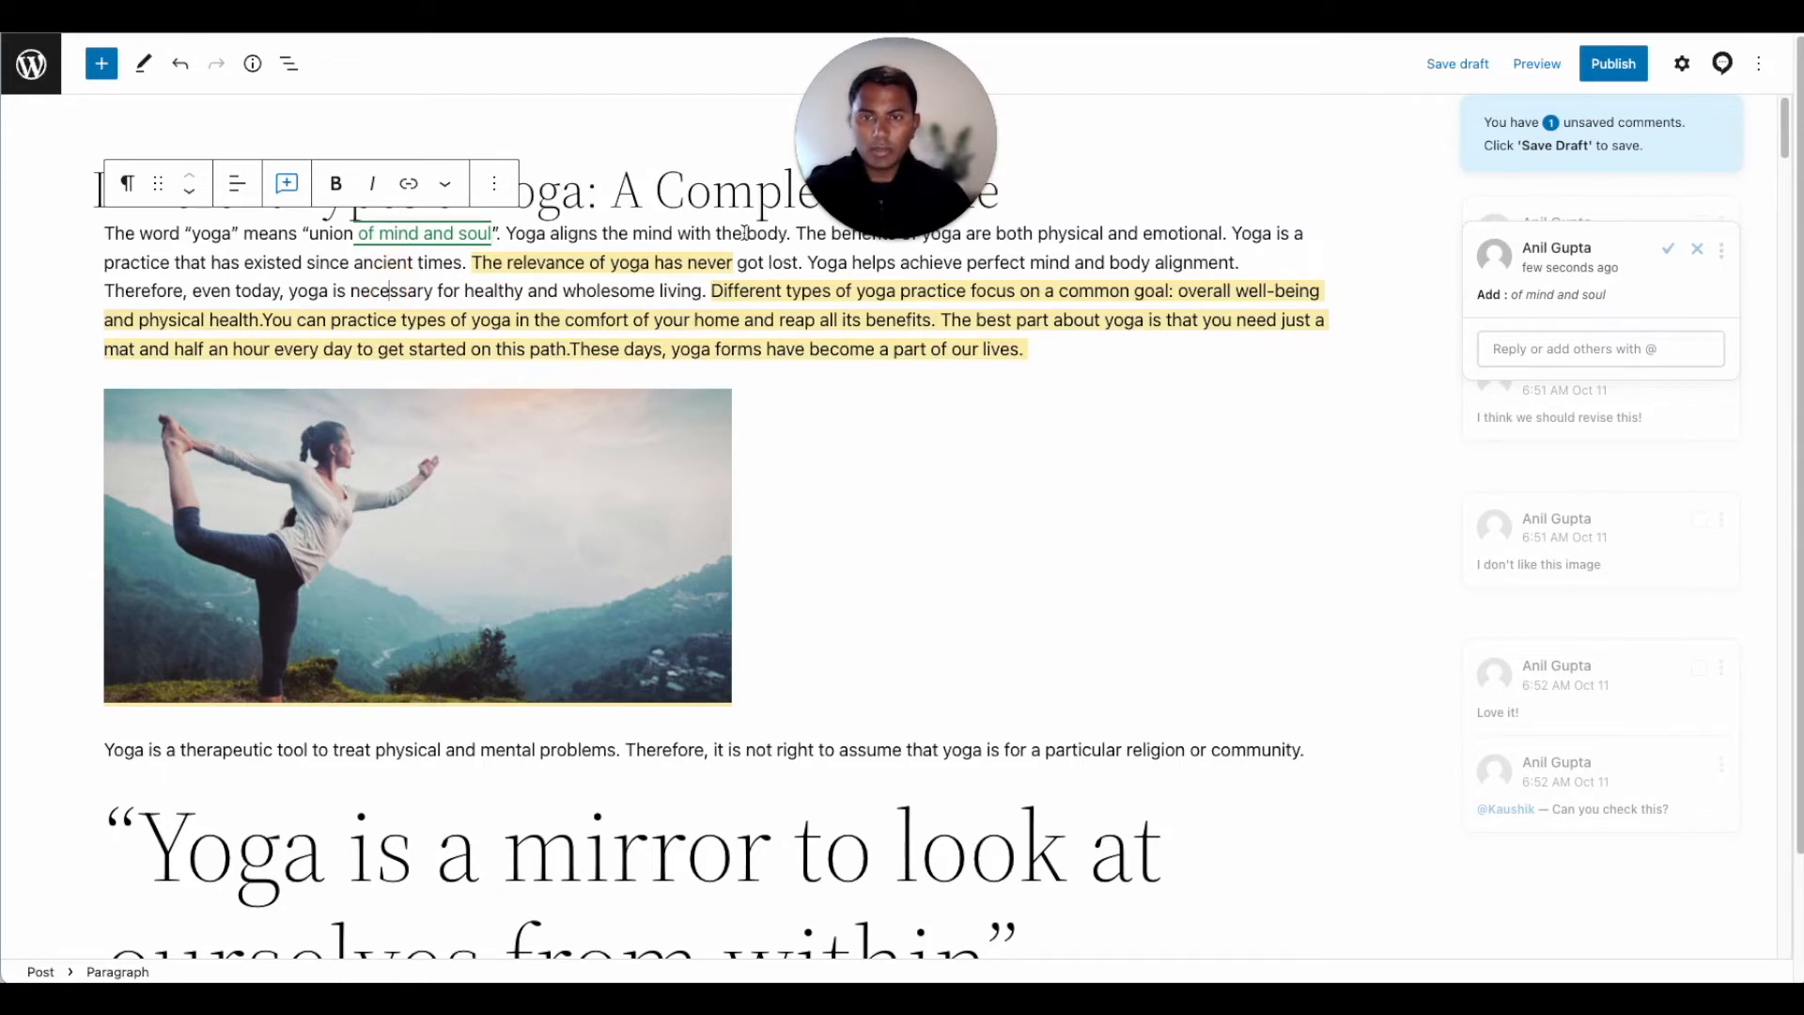
Step: Suggest deleting "got lost" after "The relevance of yoga has never" in the first paragraph
left_click(799, 262)
key("BackSpace")
key("BackSpace")
key("BackSpace")
key("BackSpace")
key("BackSpace")
key("BackSpace")
key("BackSpace")
key("BackSpace")
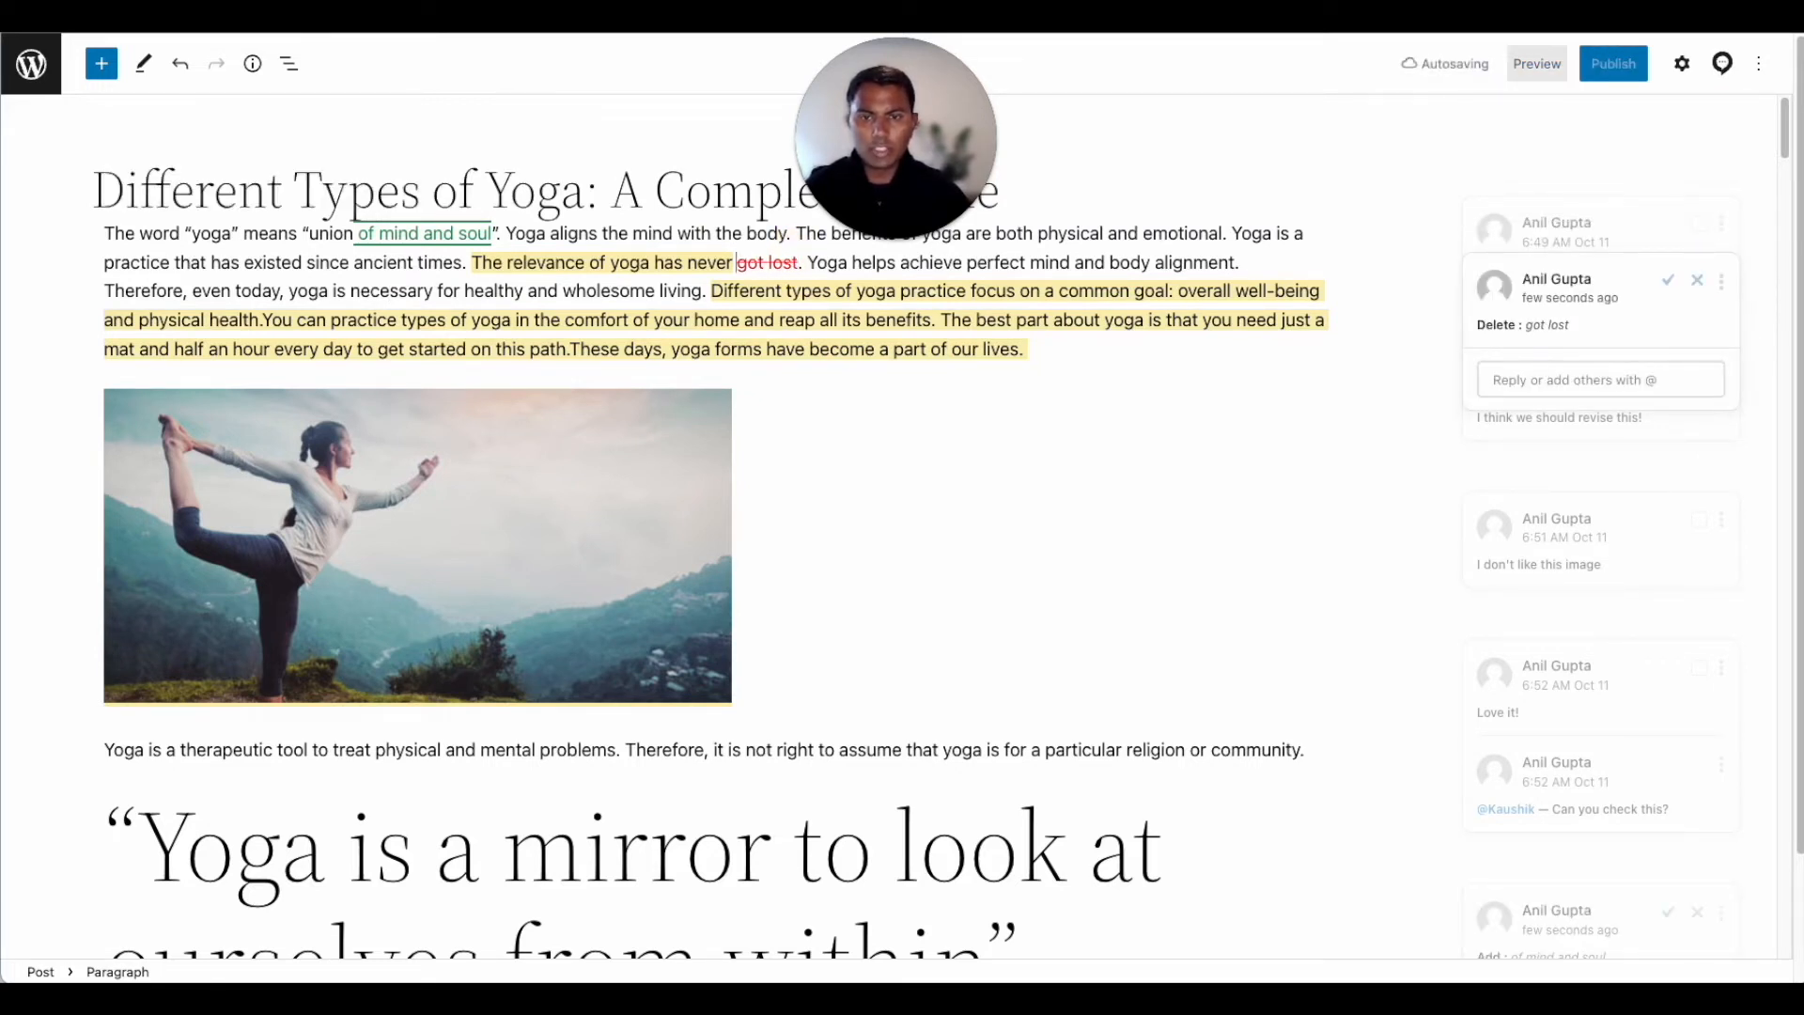
Step: Suggest formatting changes in the first paragraph: make "physical" bold and "emotional" italic
double_click(1063, 233)
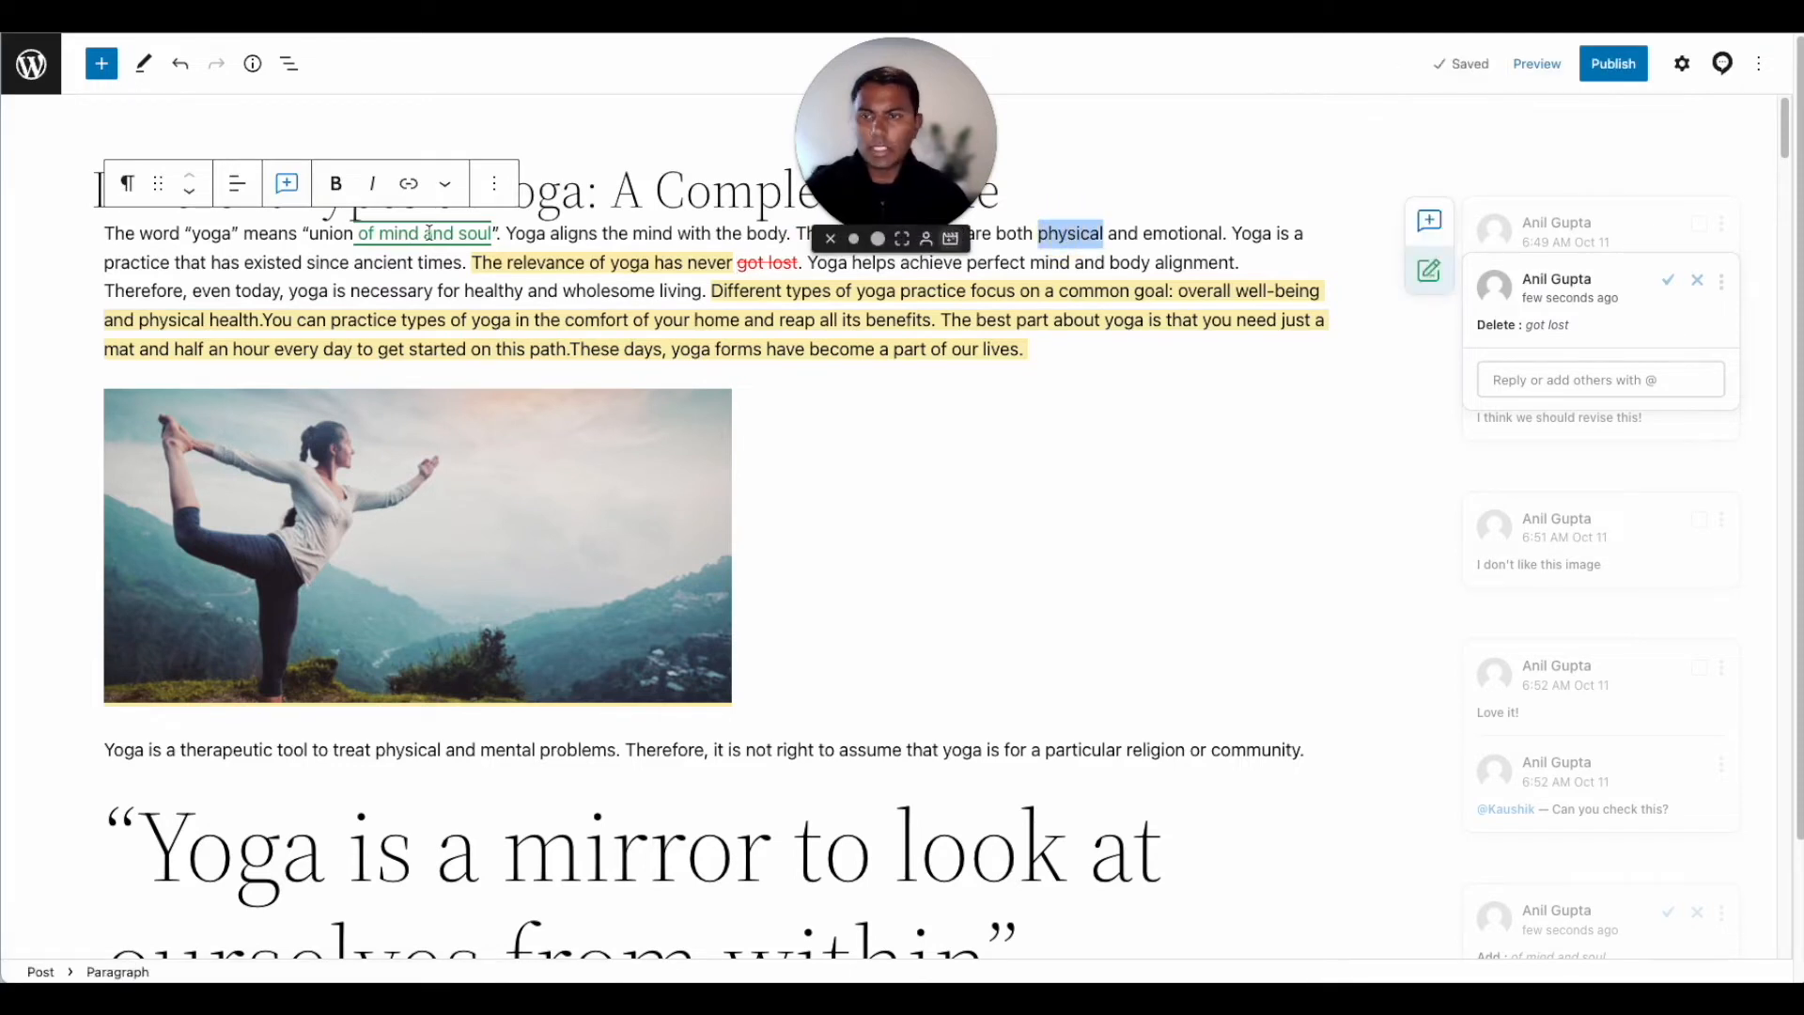
left_click(339, 184)
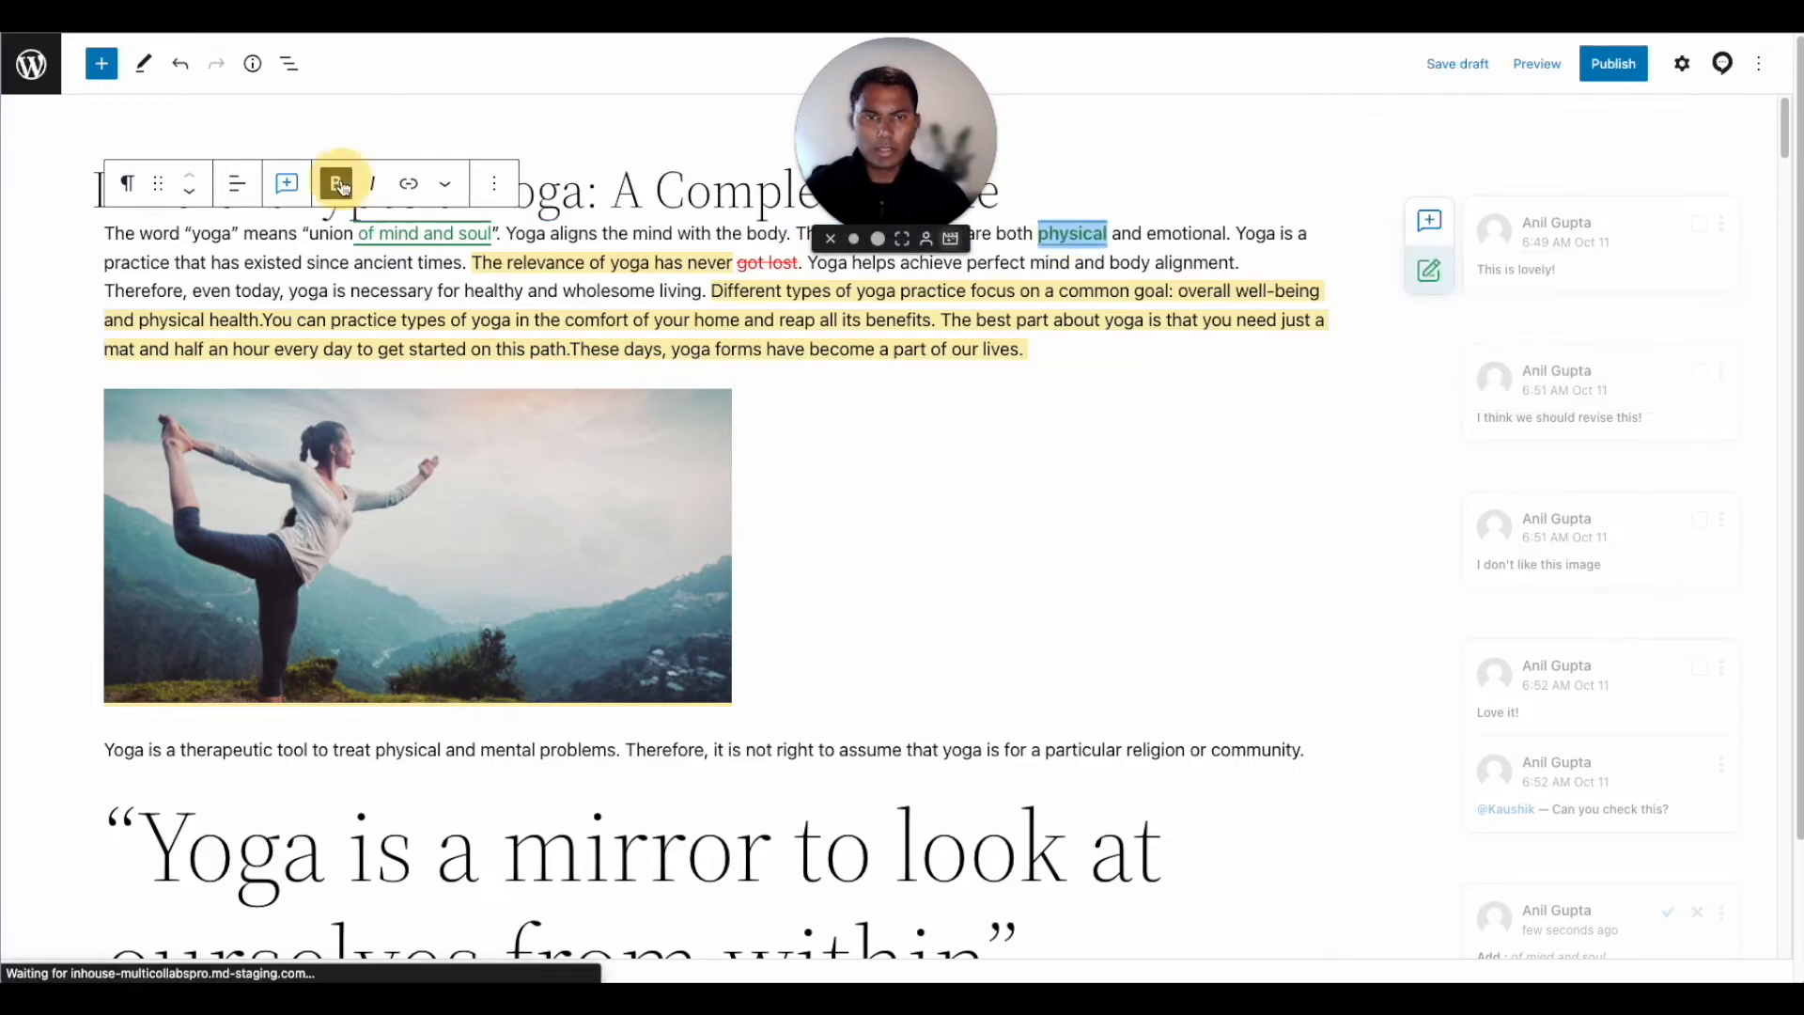
double_click(1202, 236)
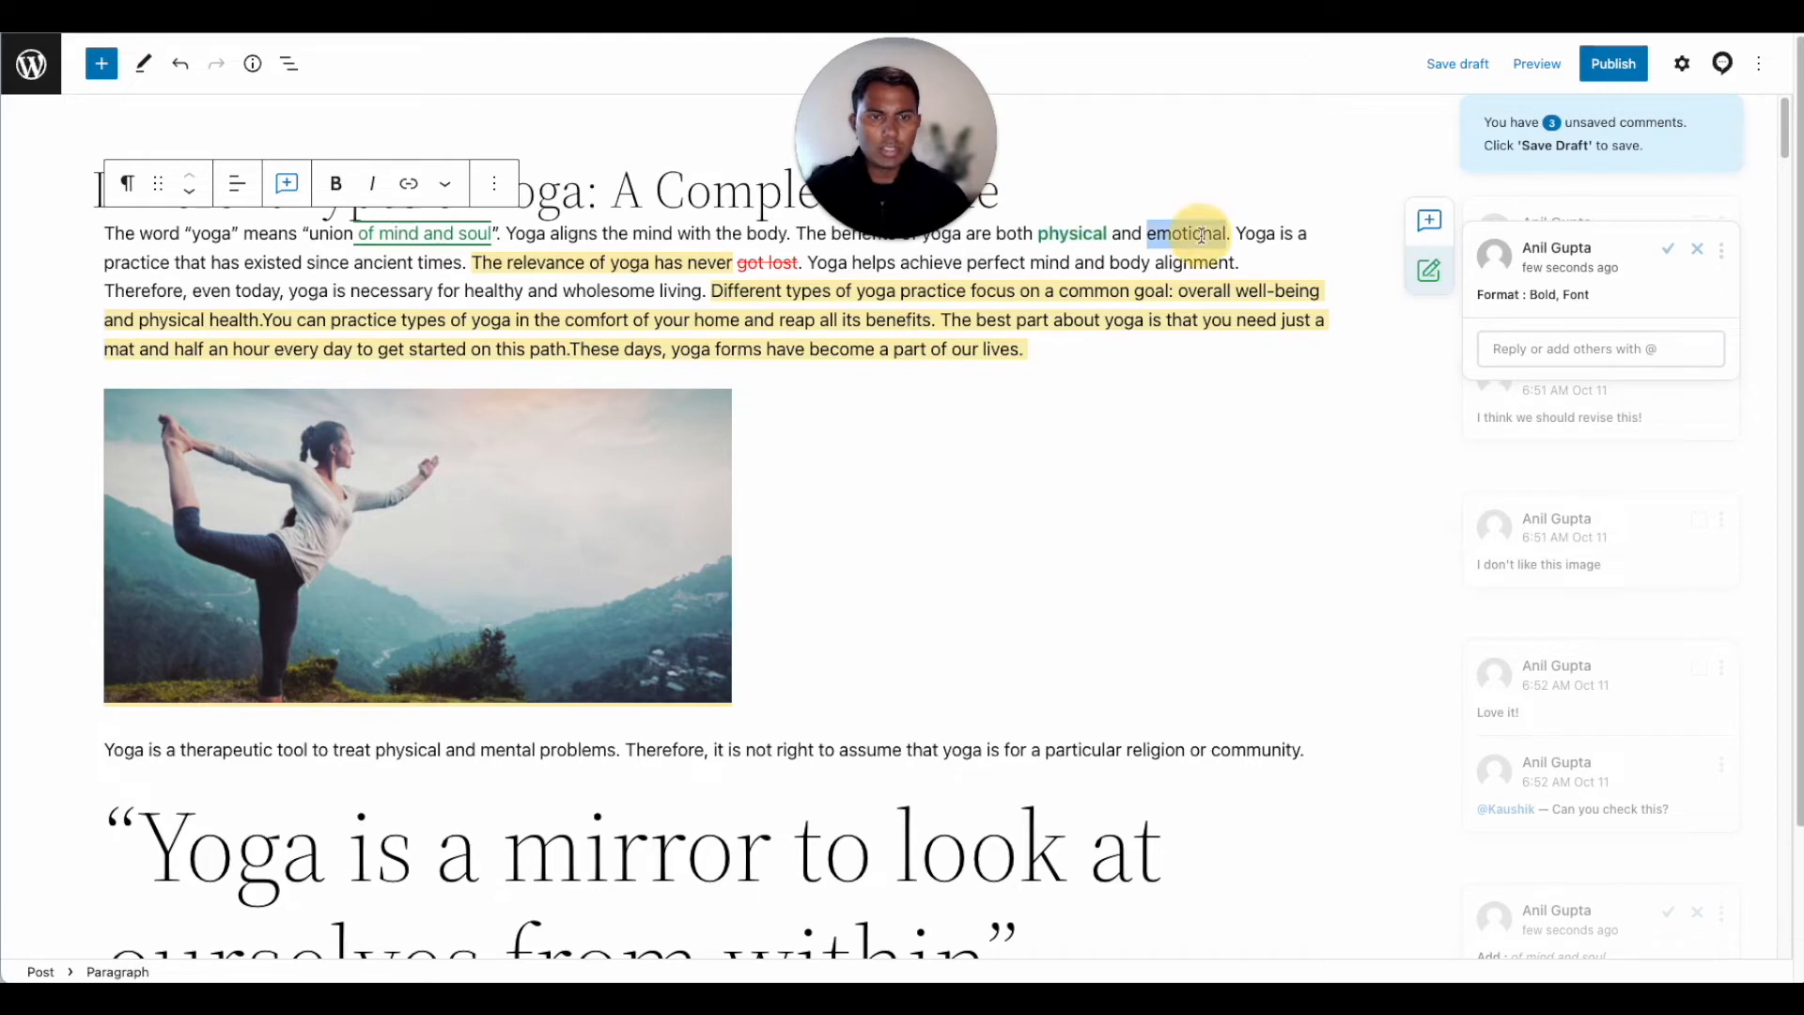
left_click(376, 185)
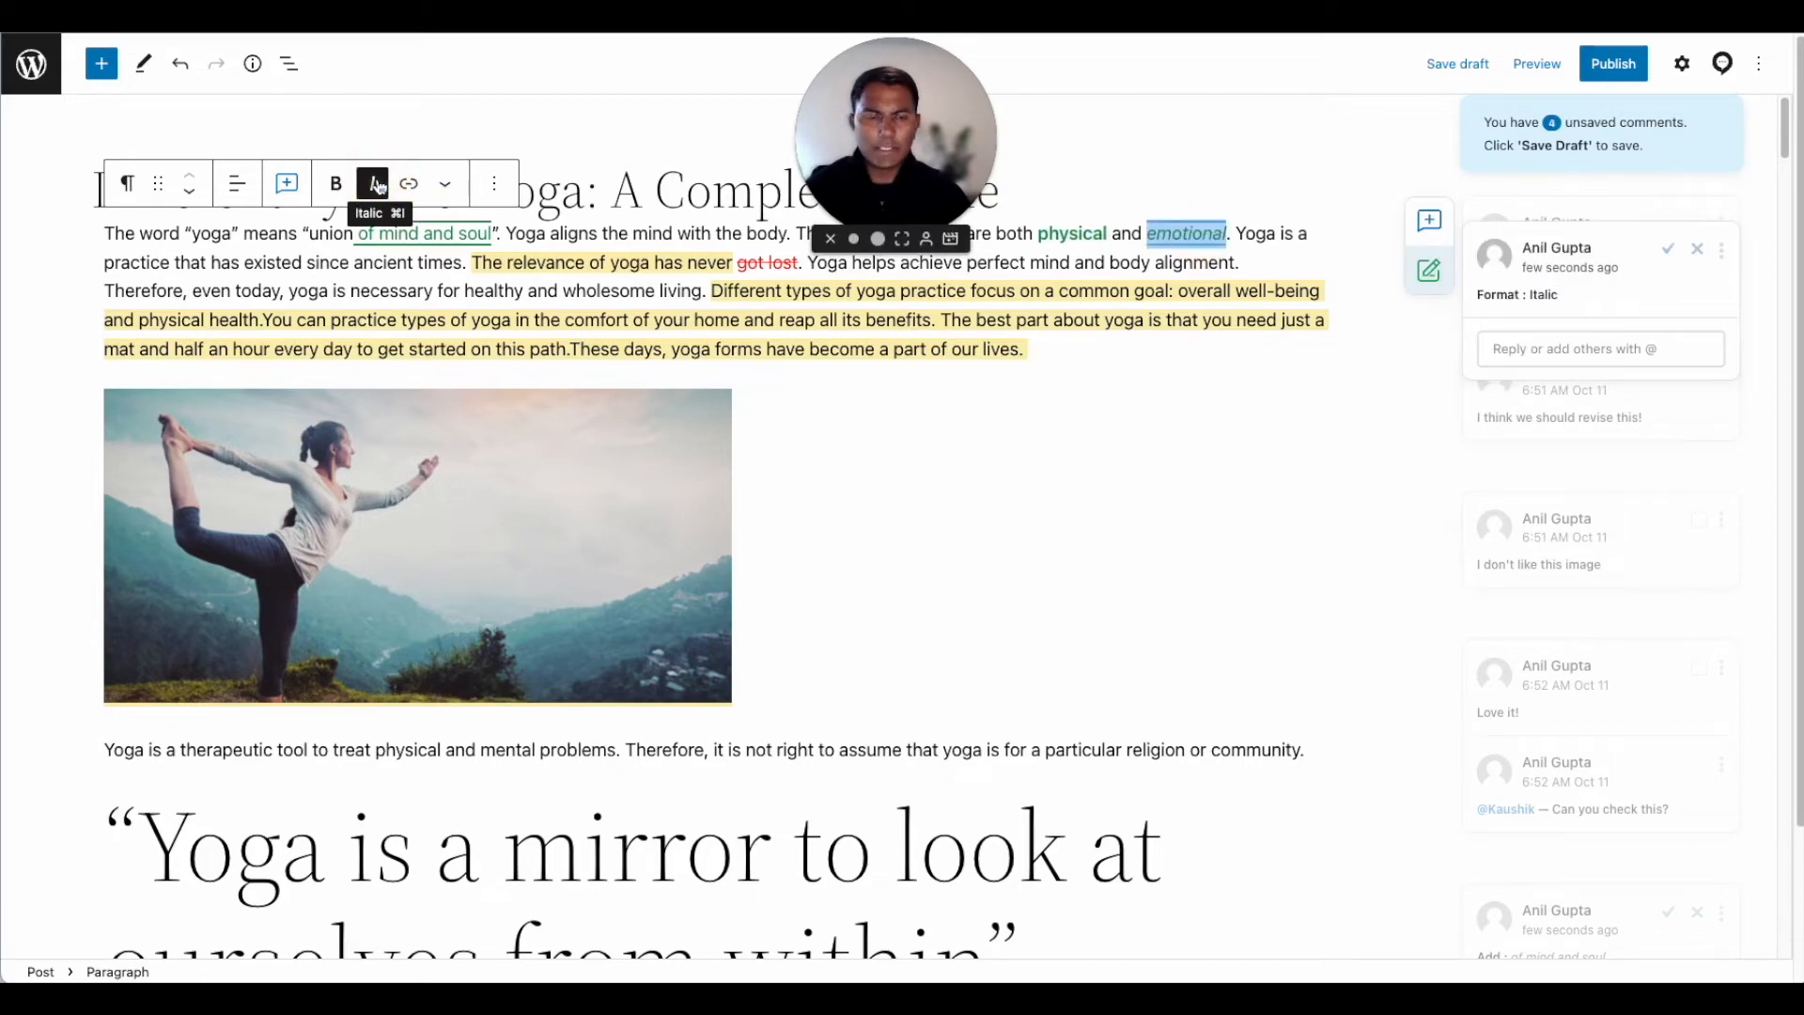
left_click(246, 271)
Step: Suggest replacing "Different" with "5" in the "Different Types of Yoga" heading above Kundalini Yoga
scroll(246, 271, "down", 5)
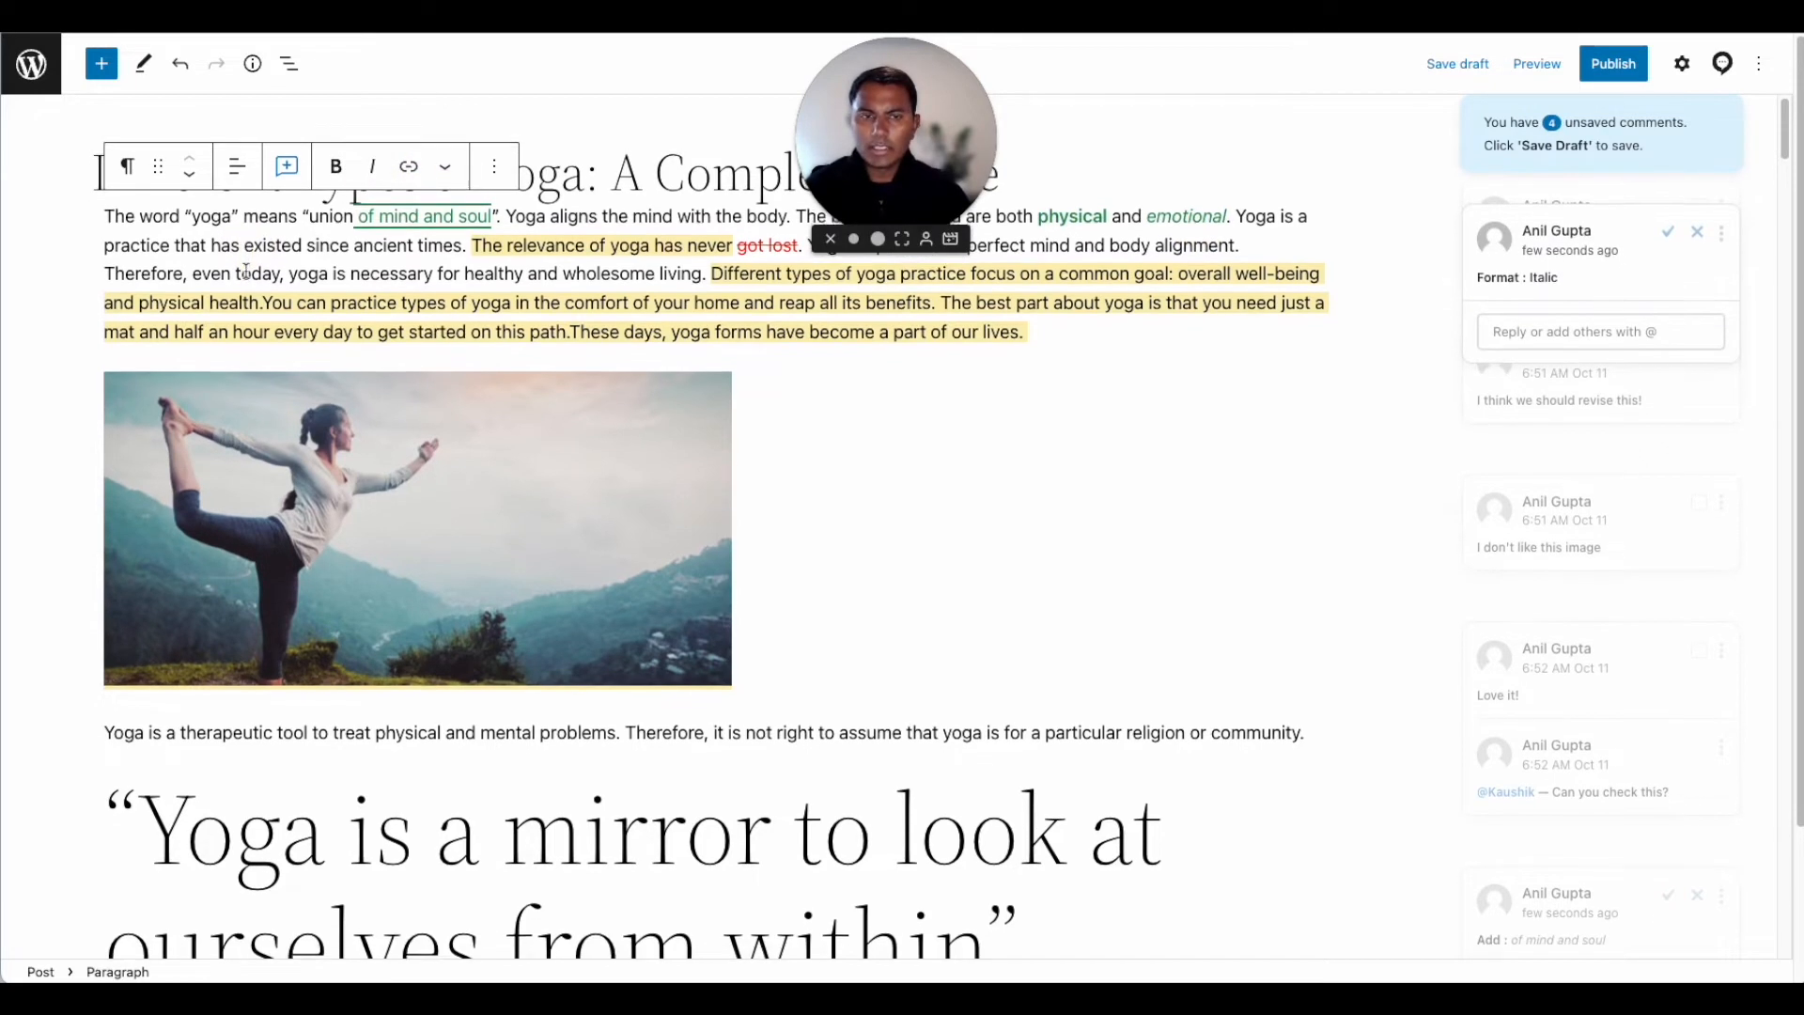
scroll(246, 271, "down", 3)
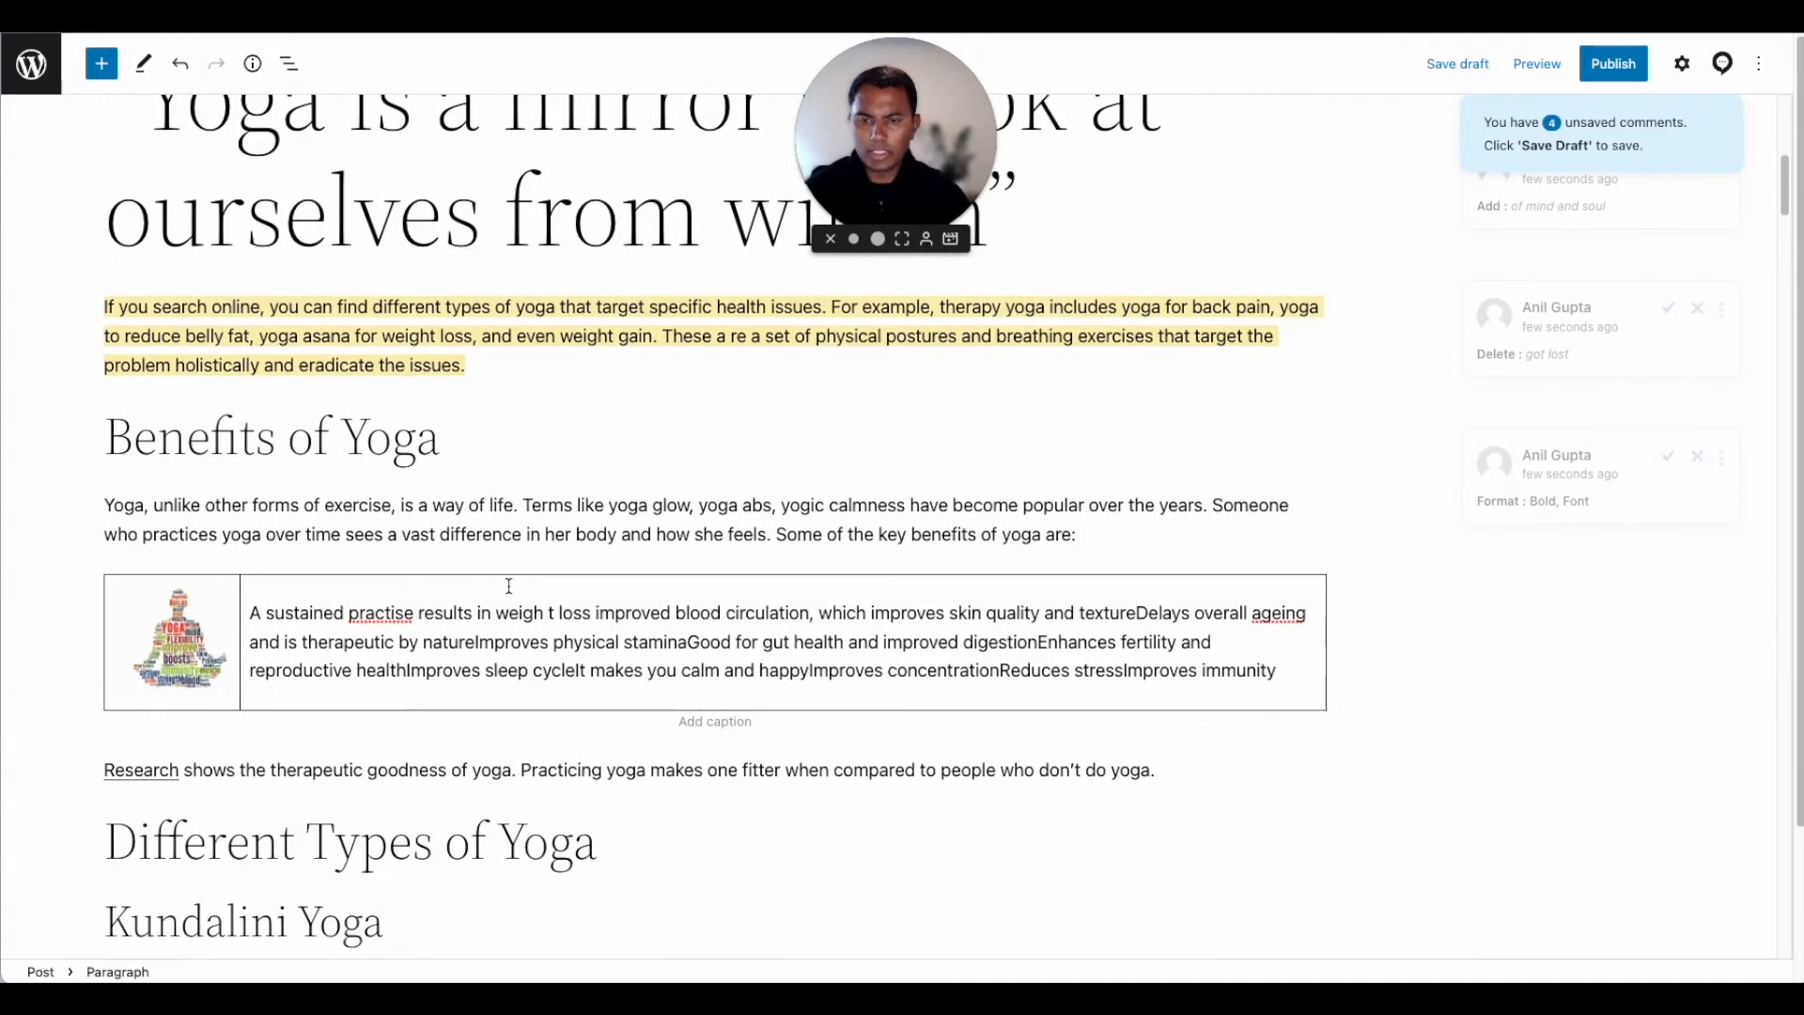
left_click(585, 514)
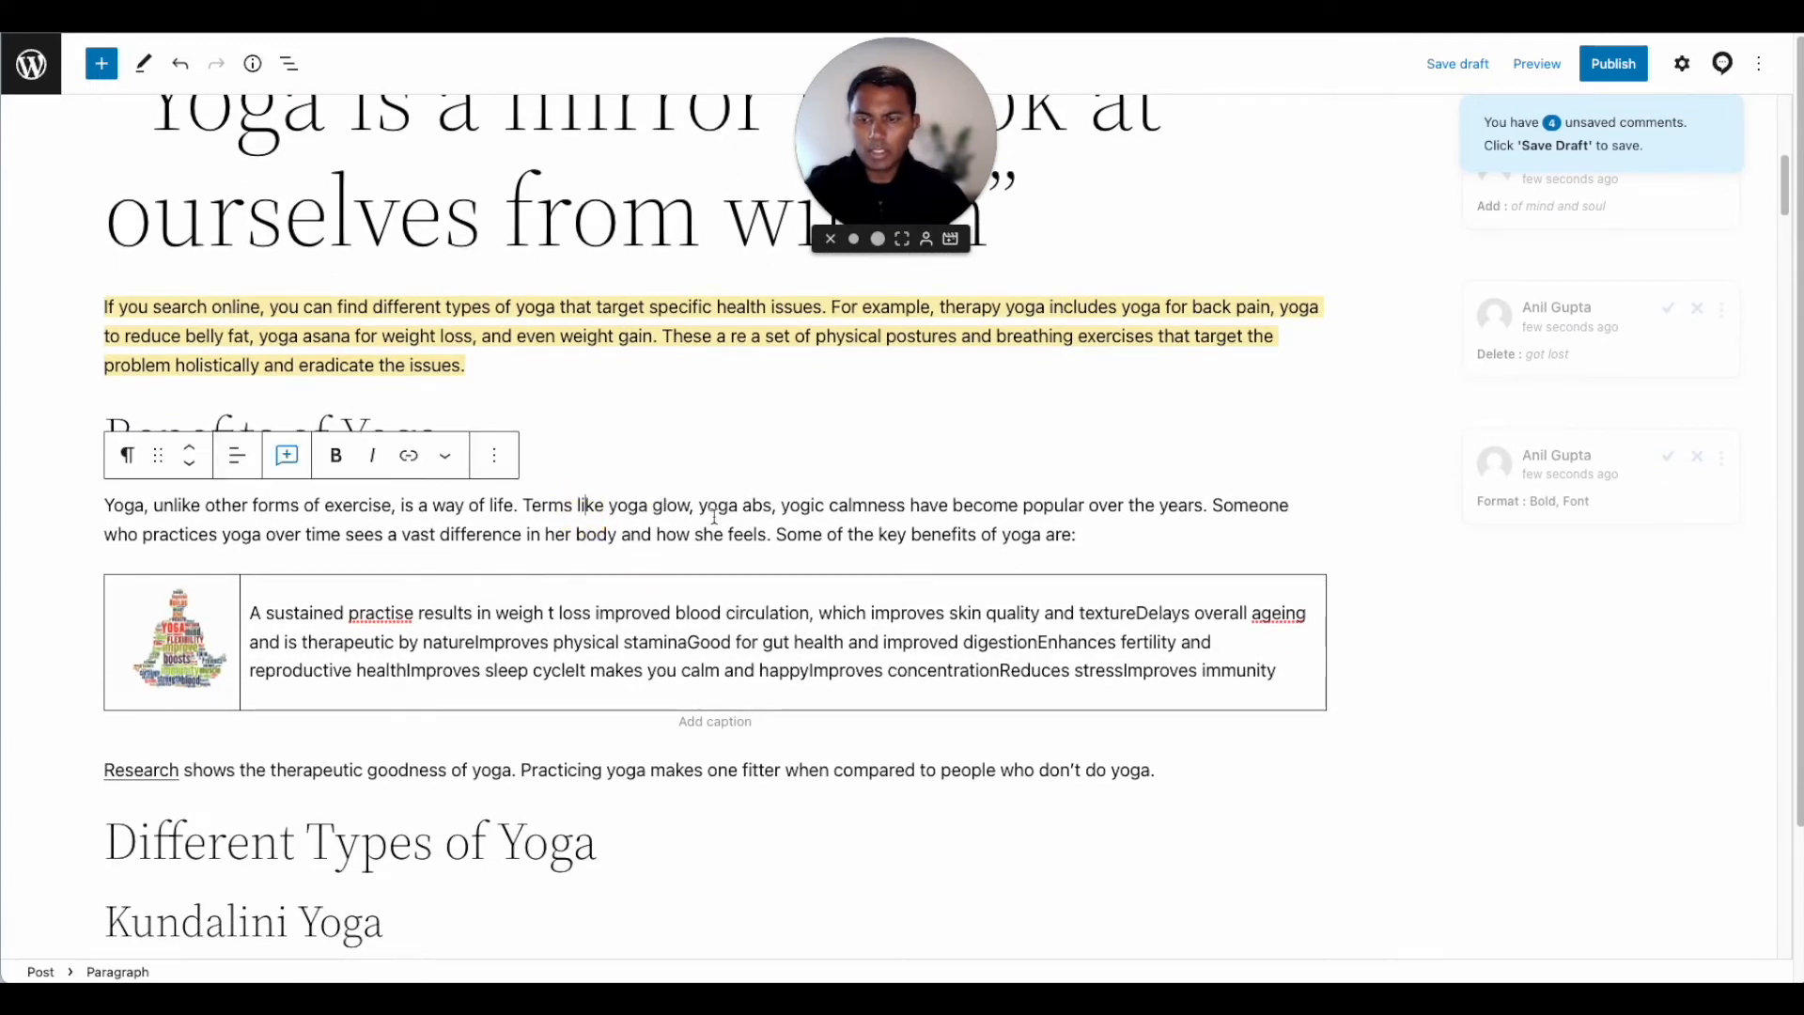
scroll(714, 516, "down", 5)
scroll(715, 516, "down", 2)
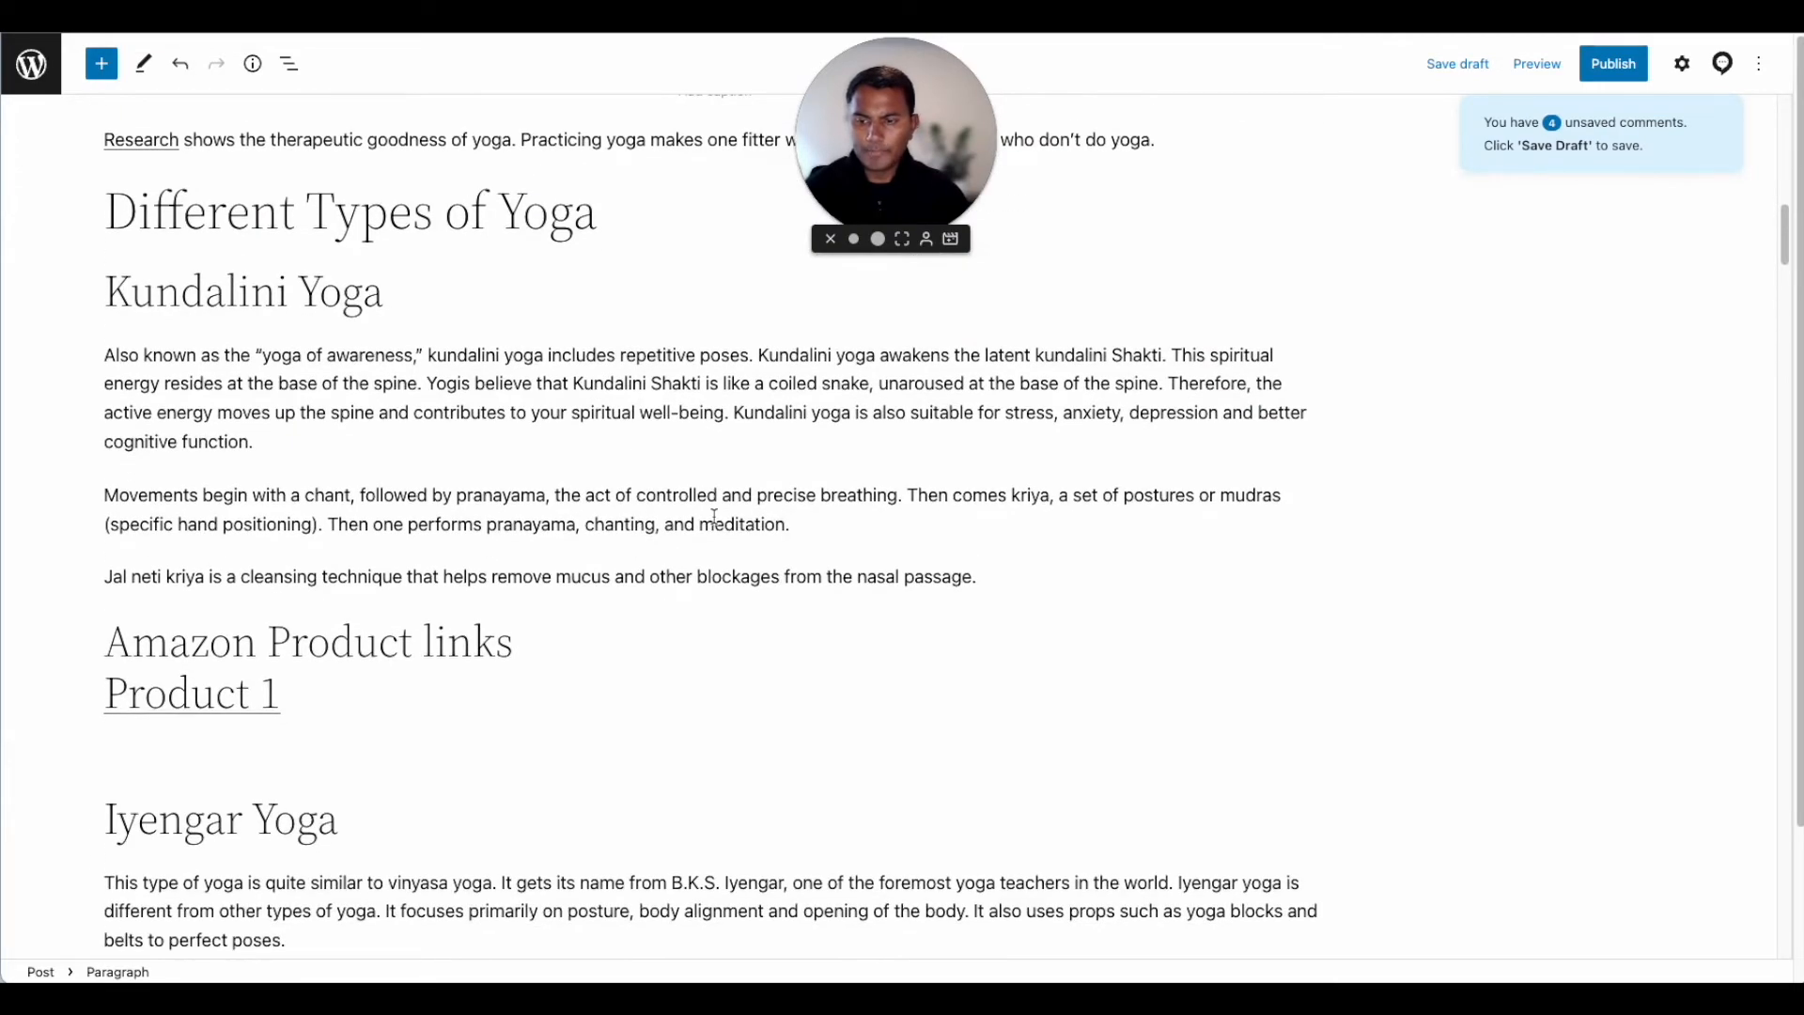
scroll(714, 516, "up", 10)
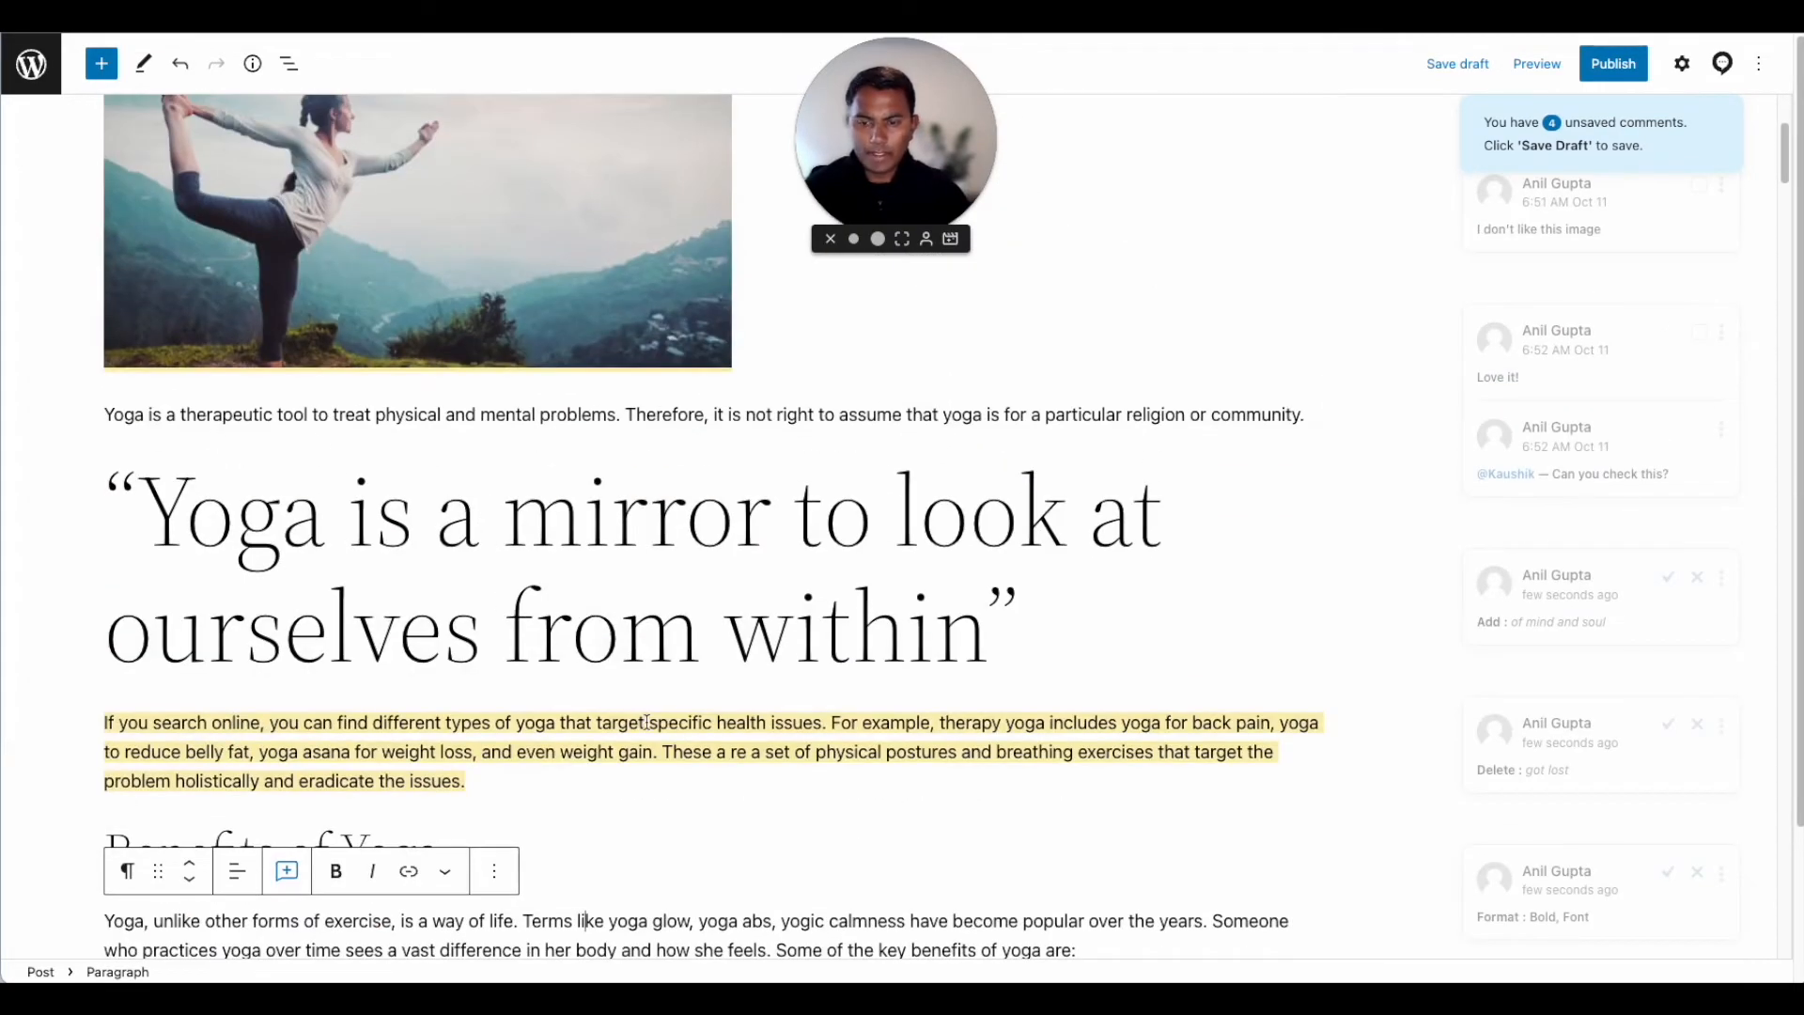
scroll(646, 721, "down", 9)
left_click(392, 414)
key("Left")
key("Left")
key("Left")
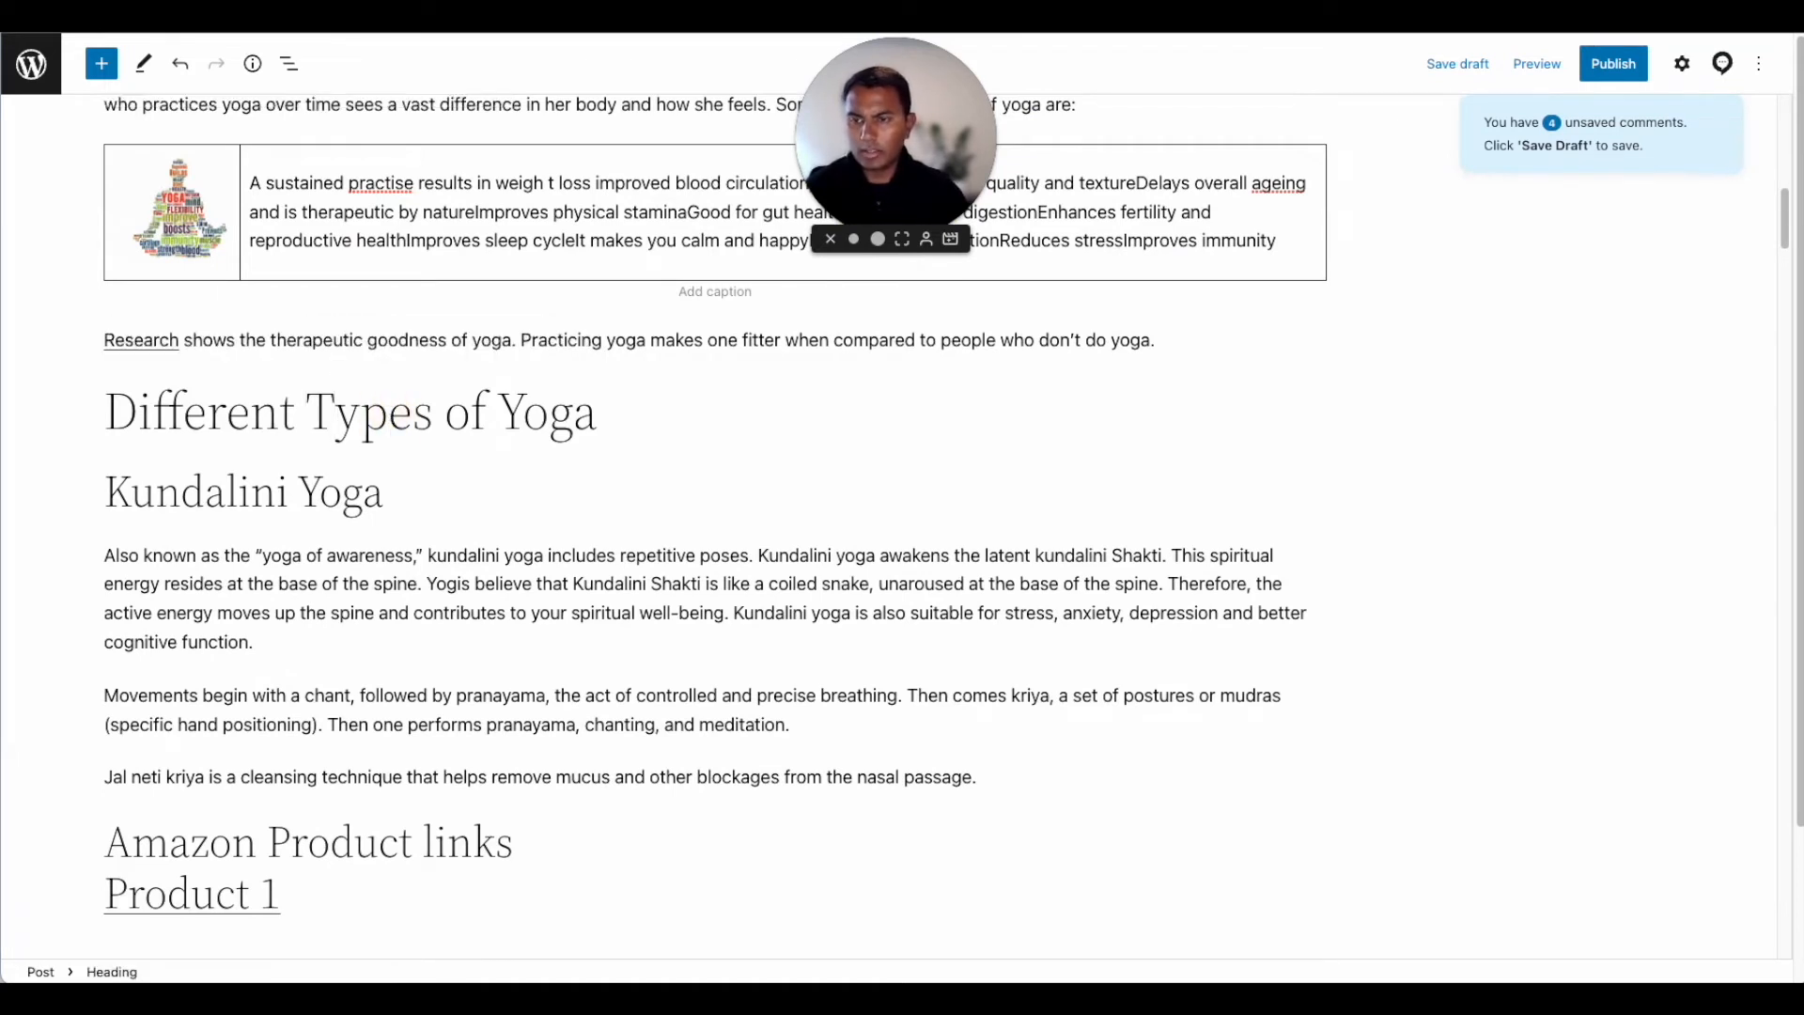
double_click(184, 412)
type("5")
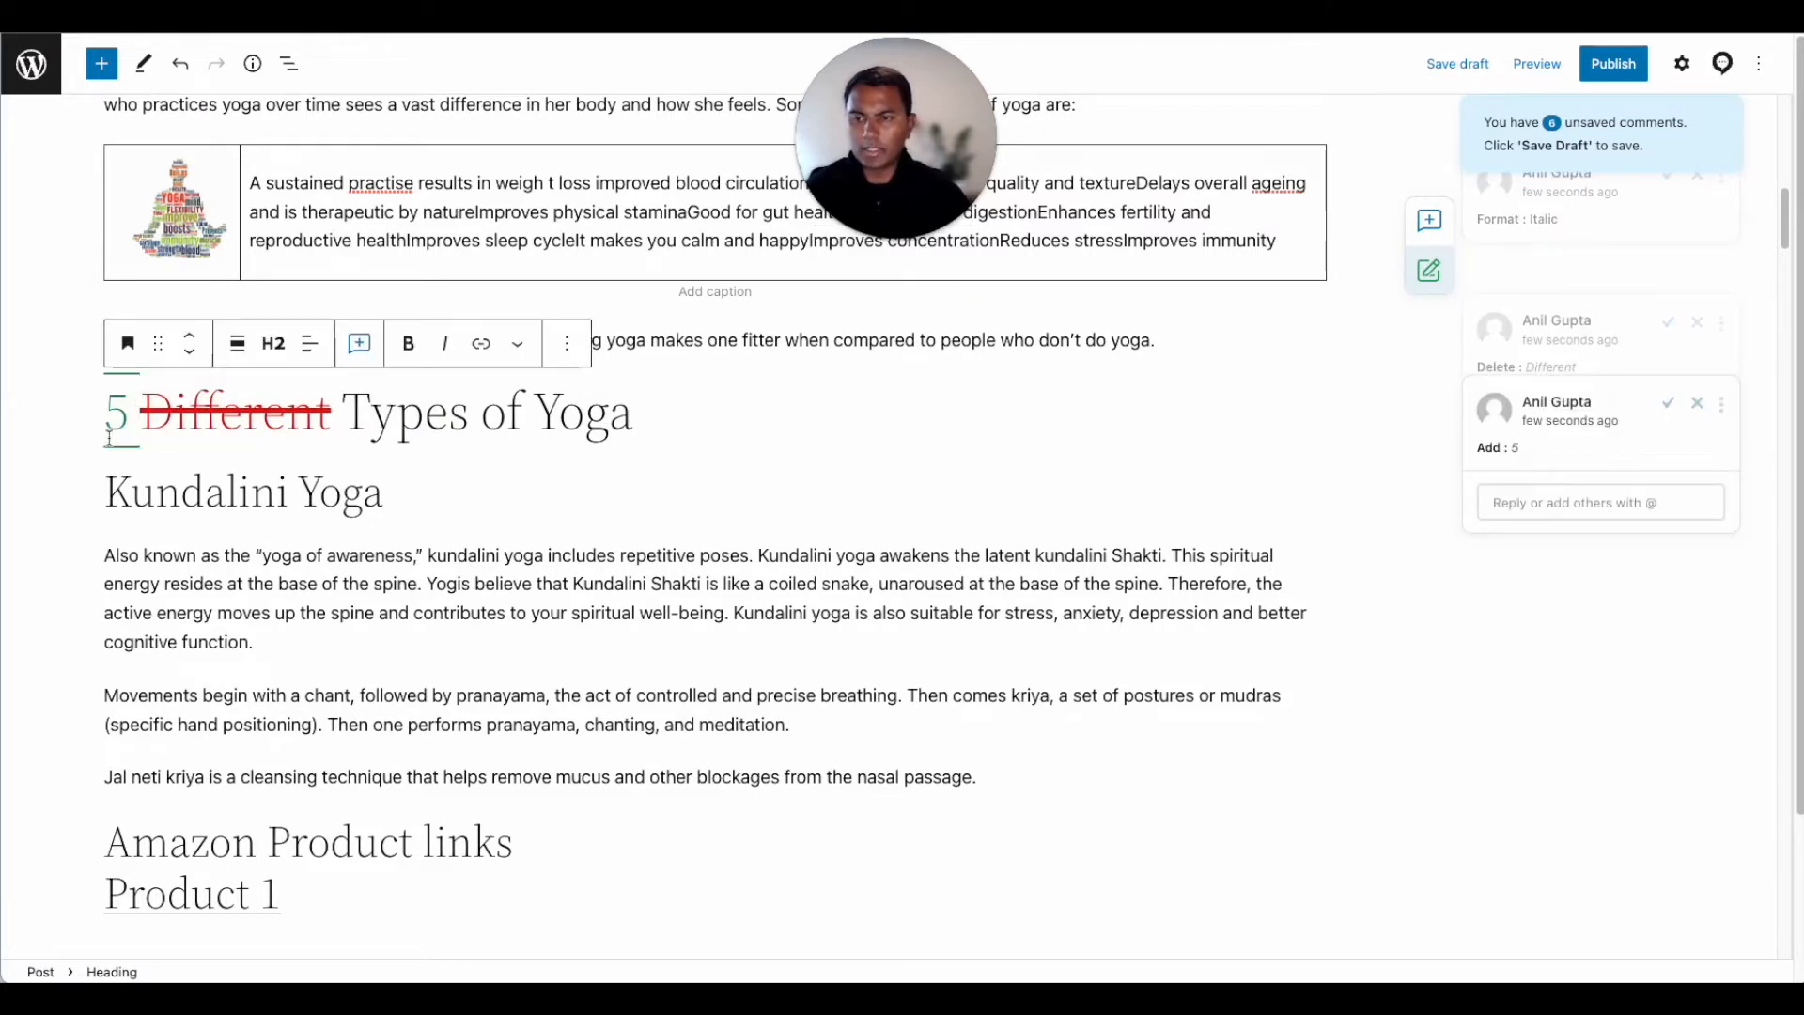
left_click(374, 615)
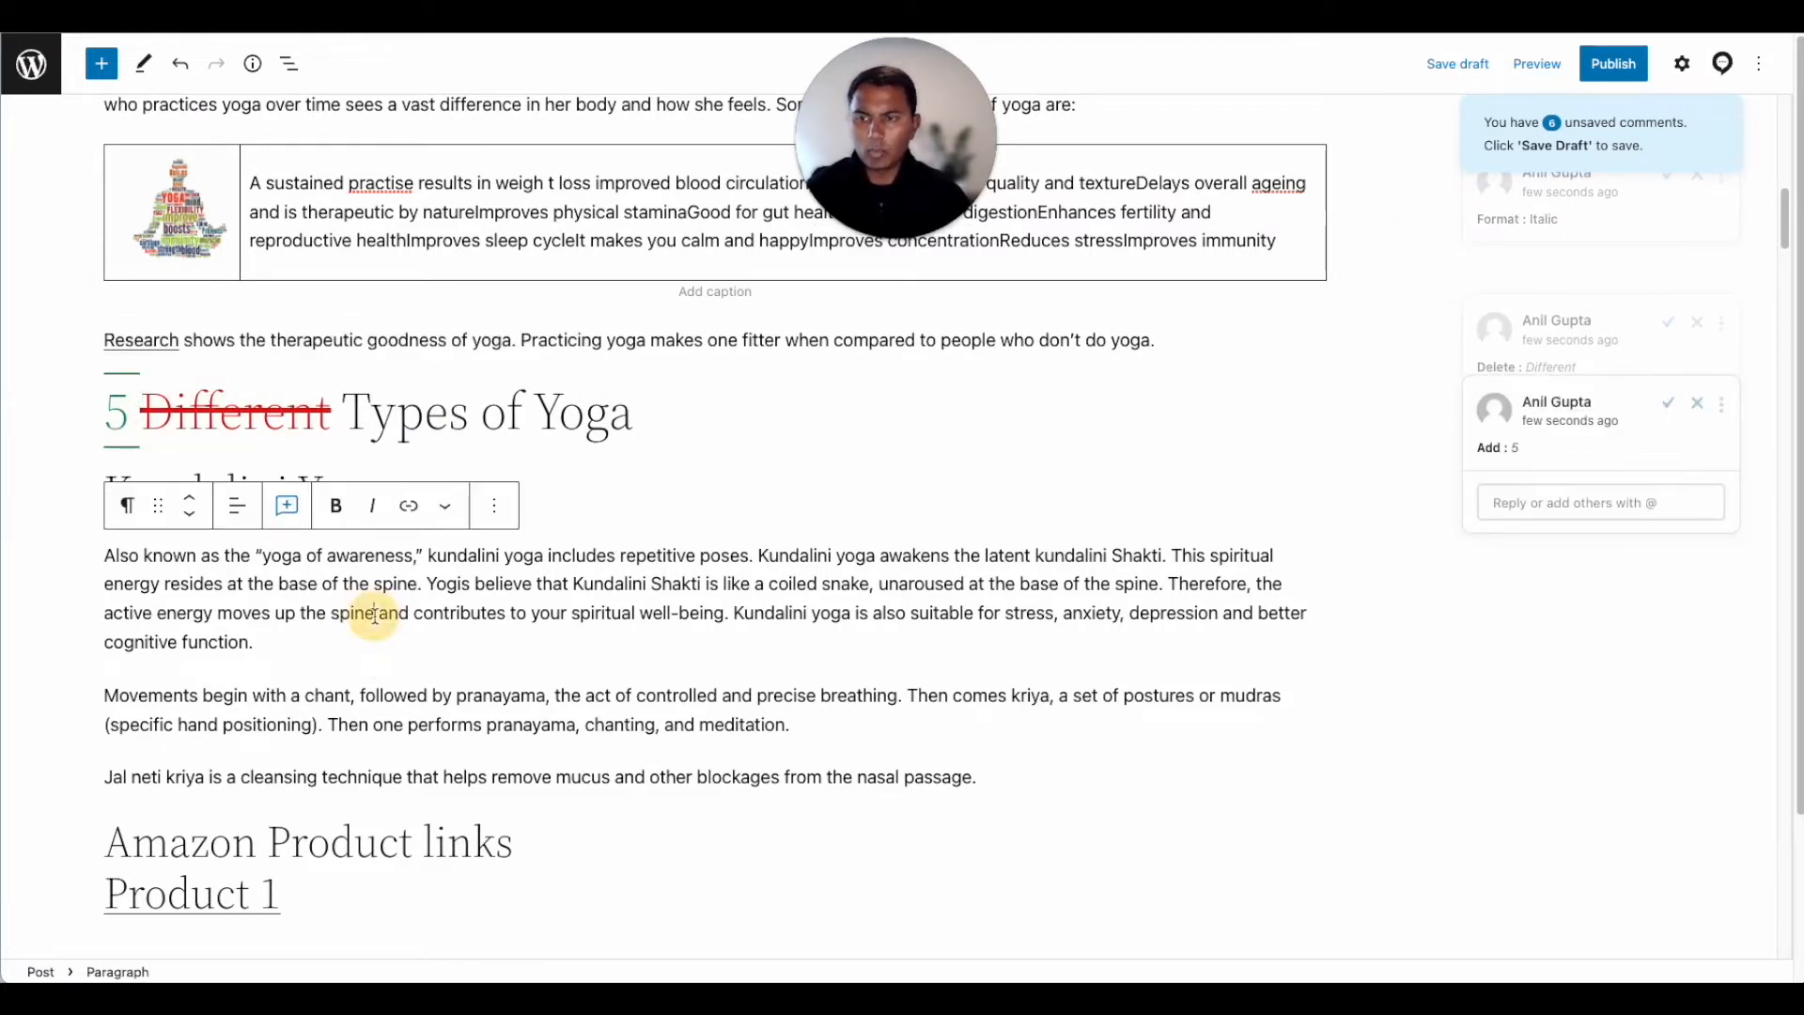
Step: Turn off Suggest Edits in the post's Multicollab settings
left_click(1724, 63)
left_click(1678, 218)
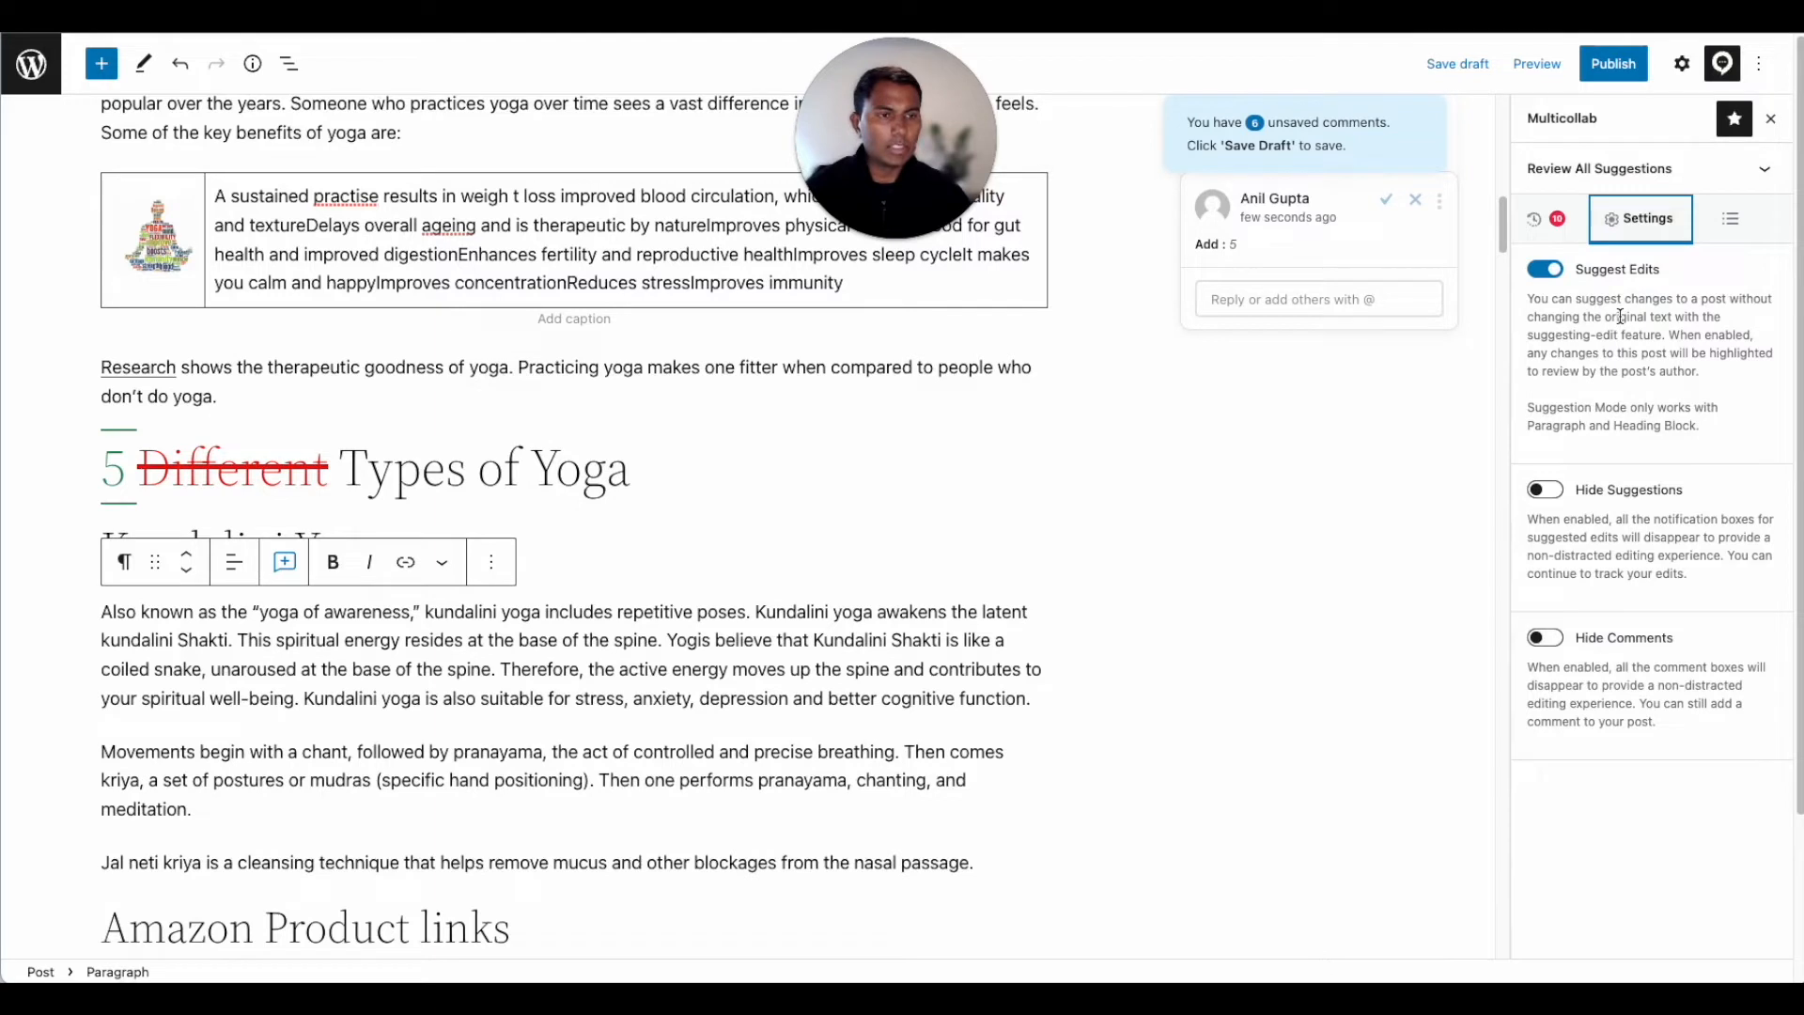
left_click(1545, 270)
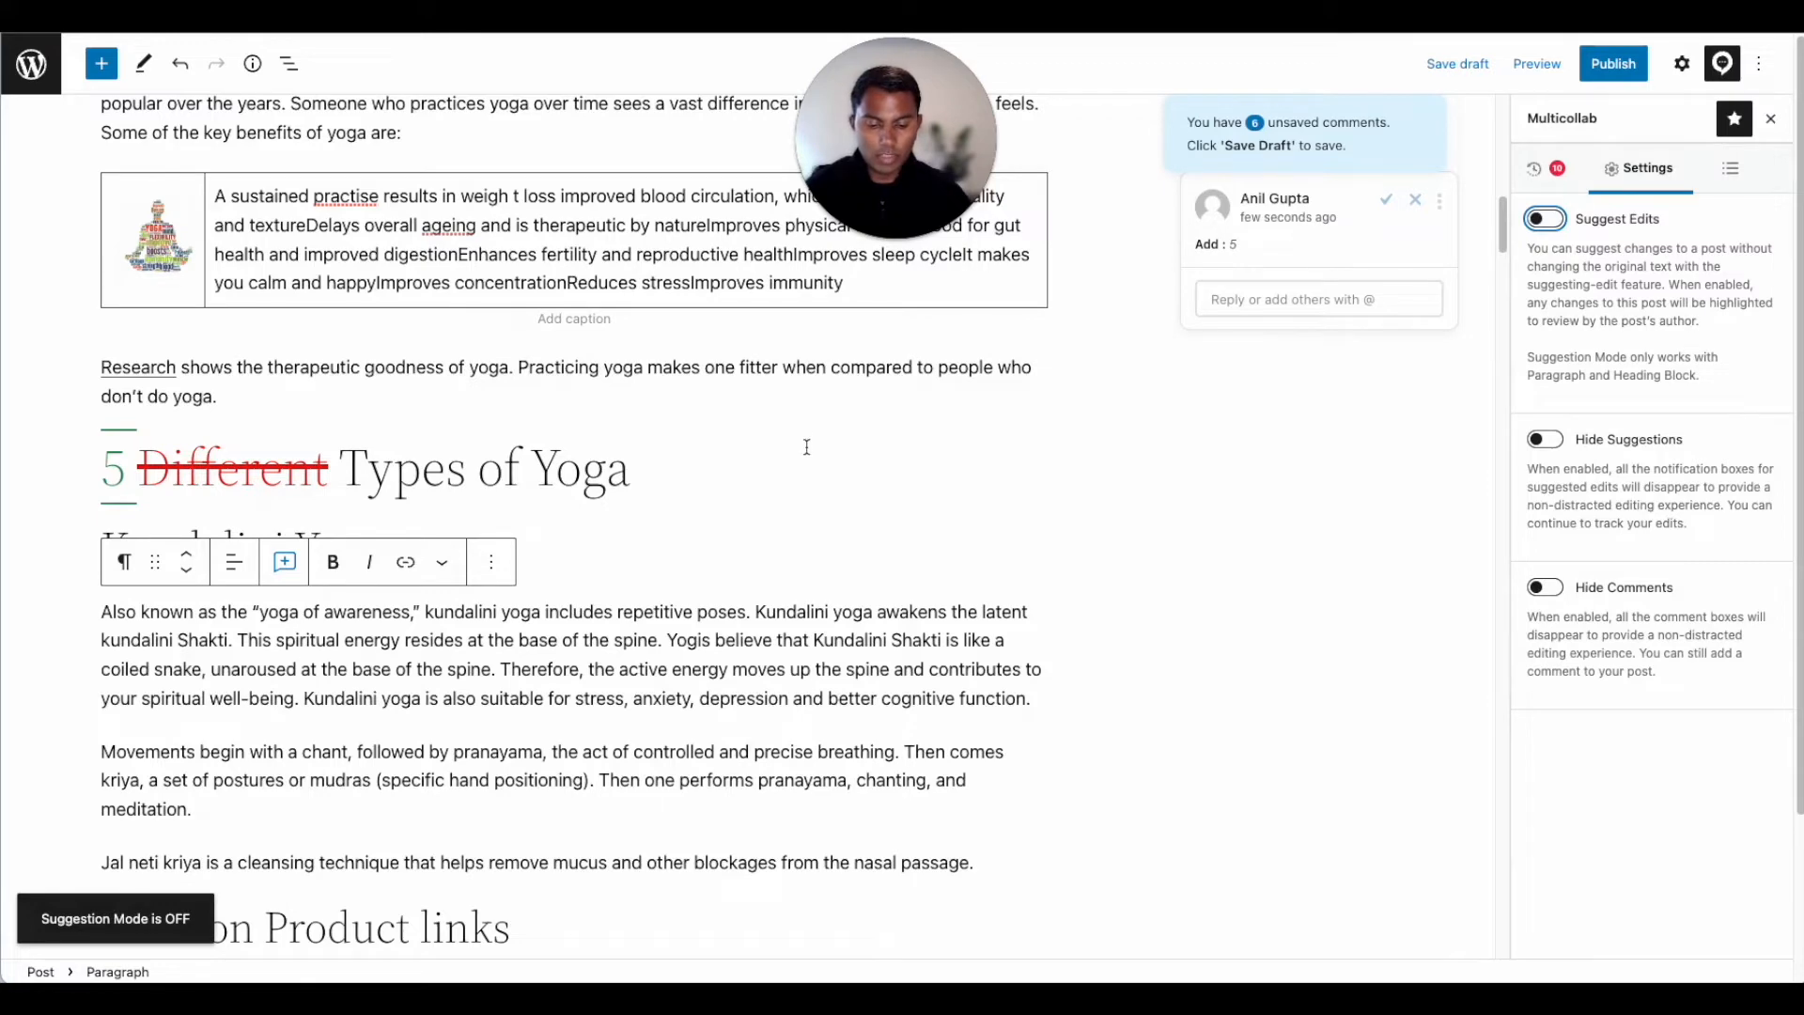
Step: Select part of "Terms like yoga glow" in the Benefits of Yoga paragraph and turn Suggestion Mode on beside the selected text
scroll(807, 448, "up", 3)
left_click(710, 354)
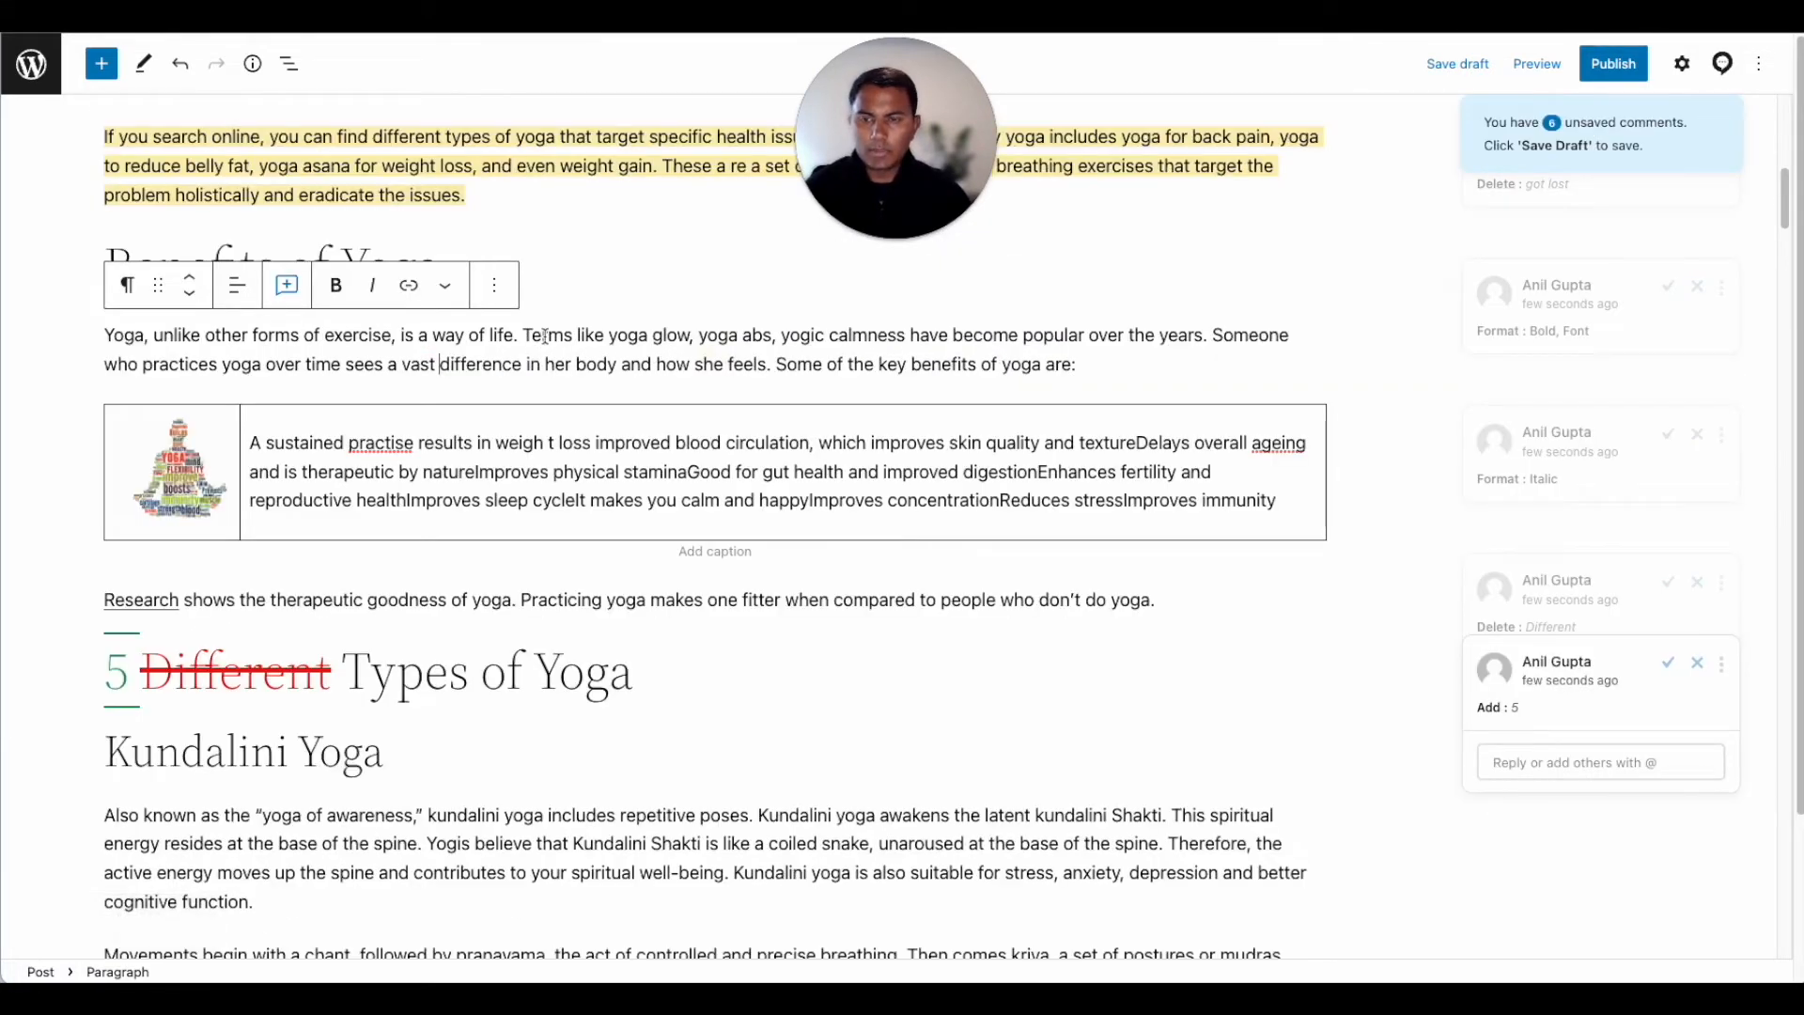
left_click_drag(545, 335, 677, 337)
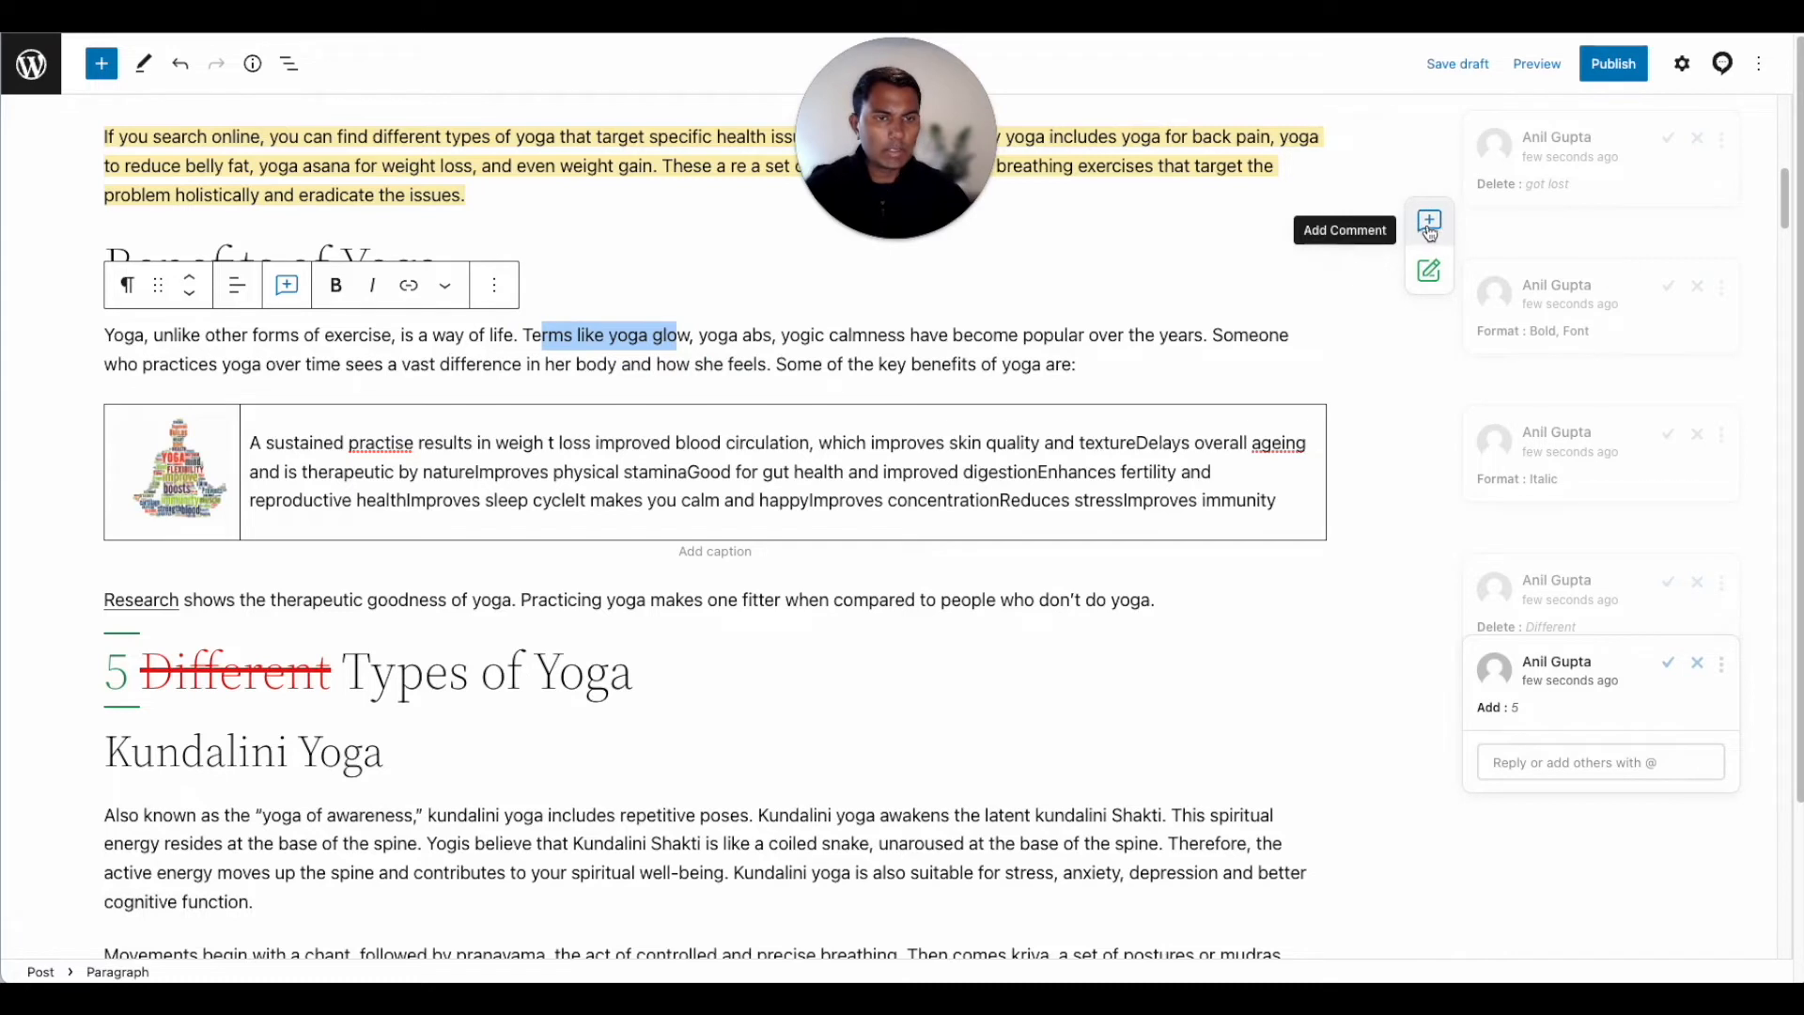
left_click(1433, 282)
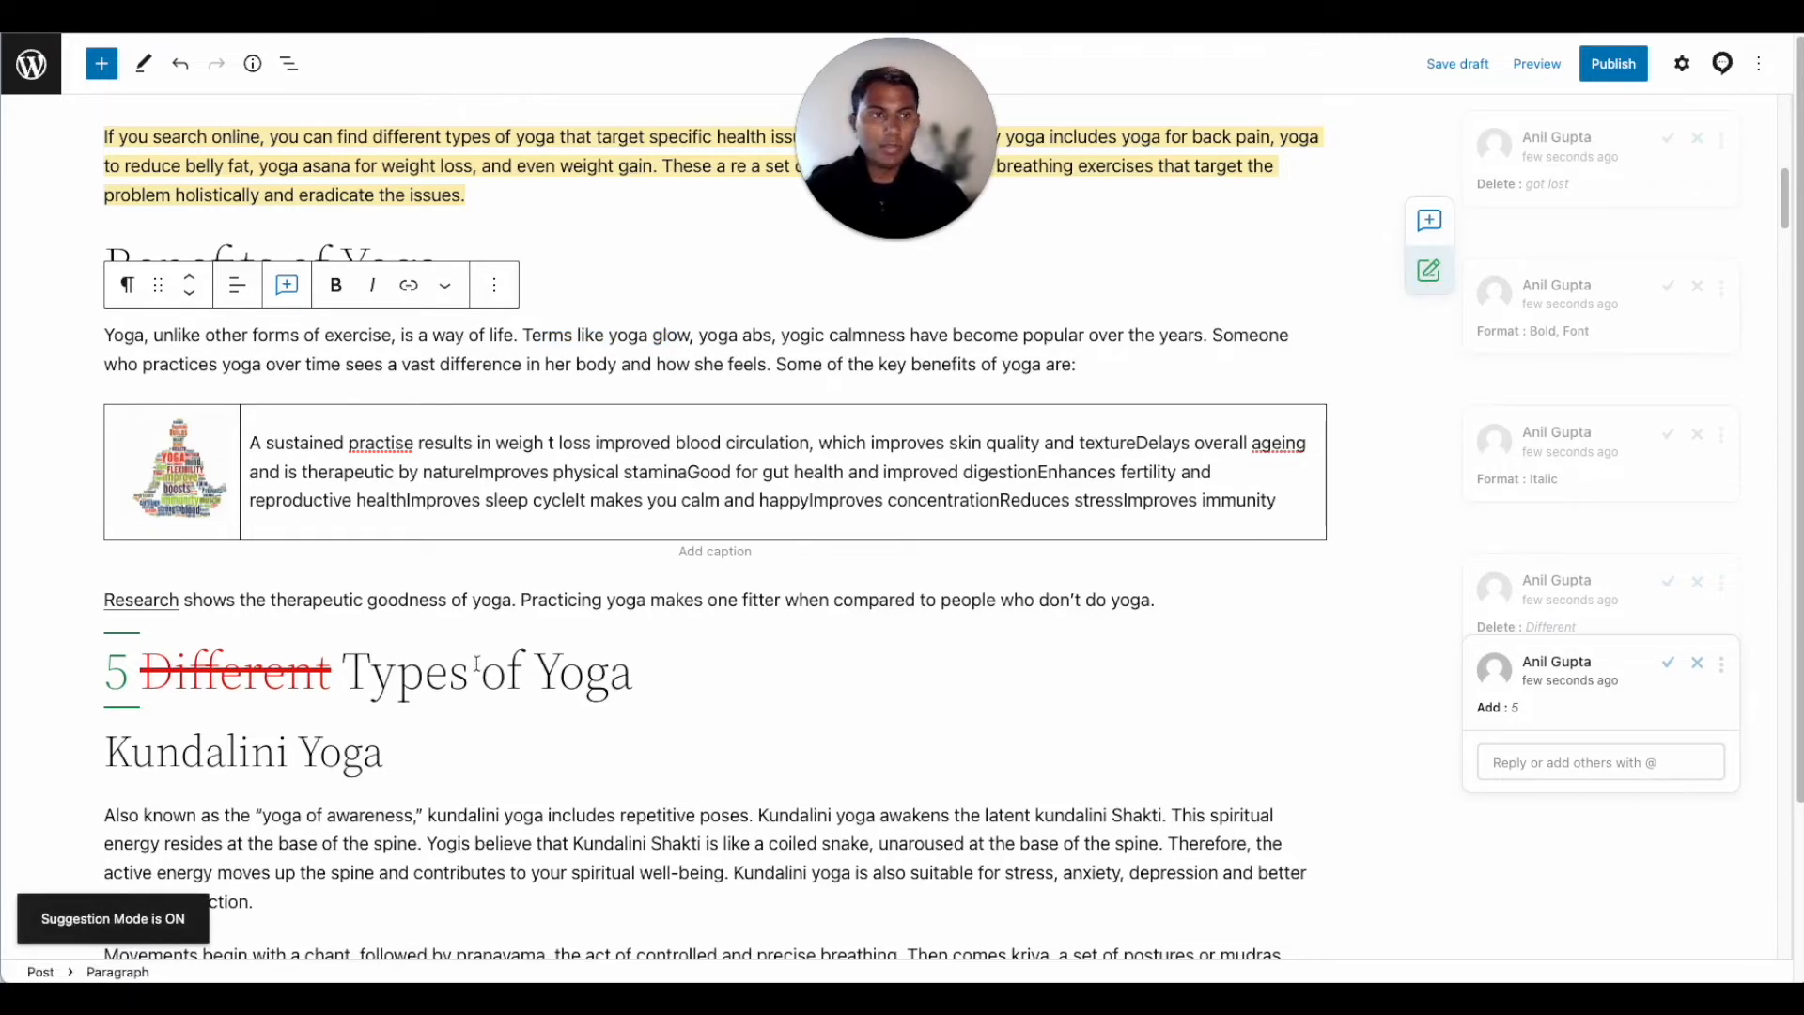
Step: Suggest an extra space before "yogic" and replacing that word with "mystic" in the paragraph under Benefits of Yoga
left_click_drag(541, 335, 771, 335)
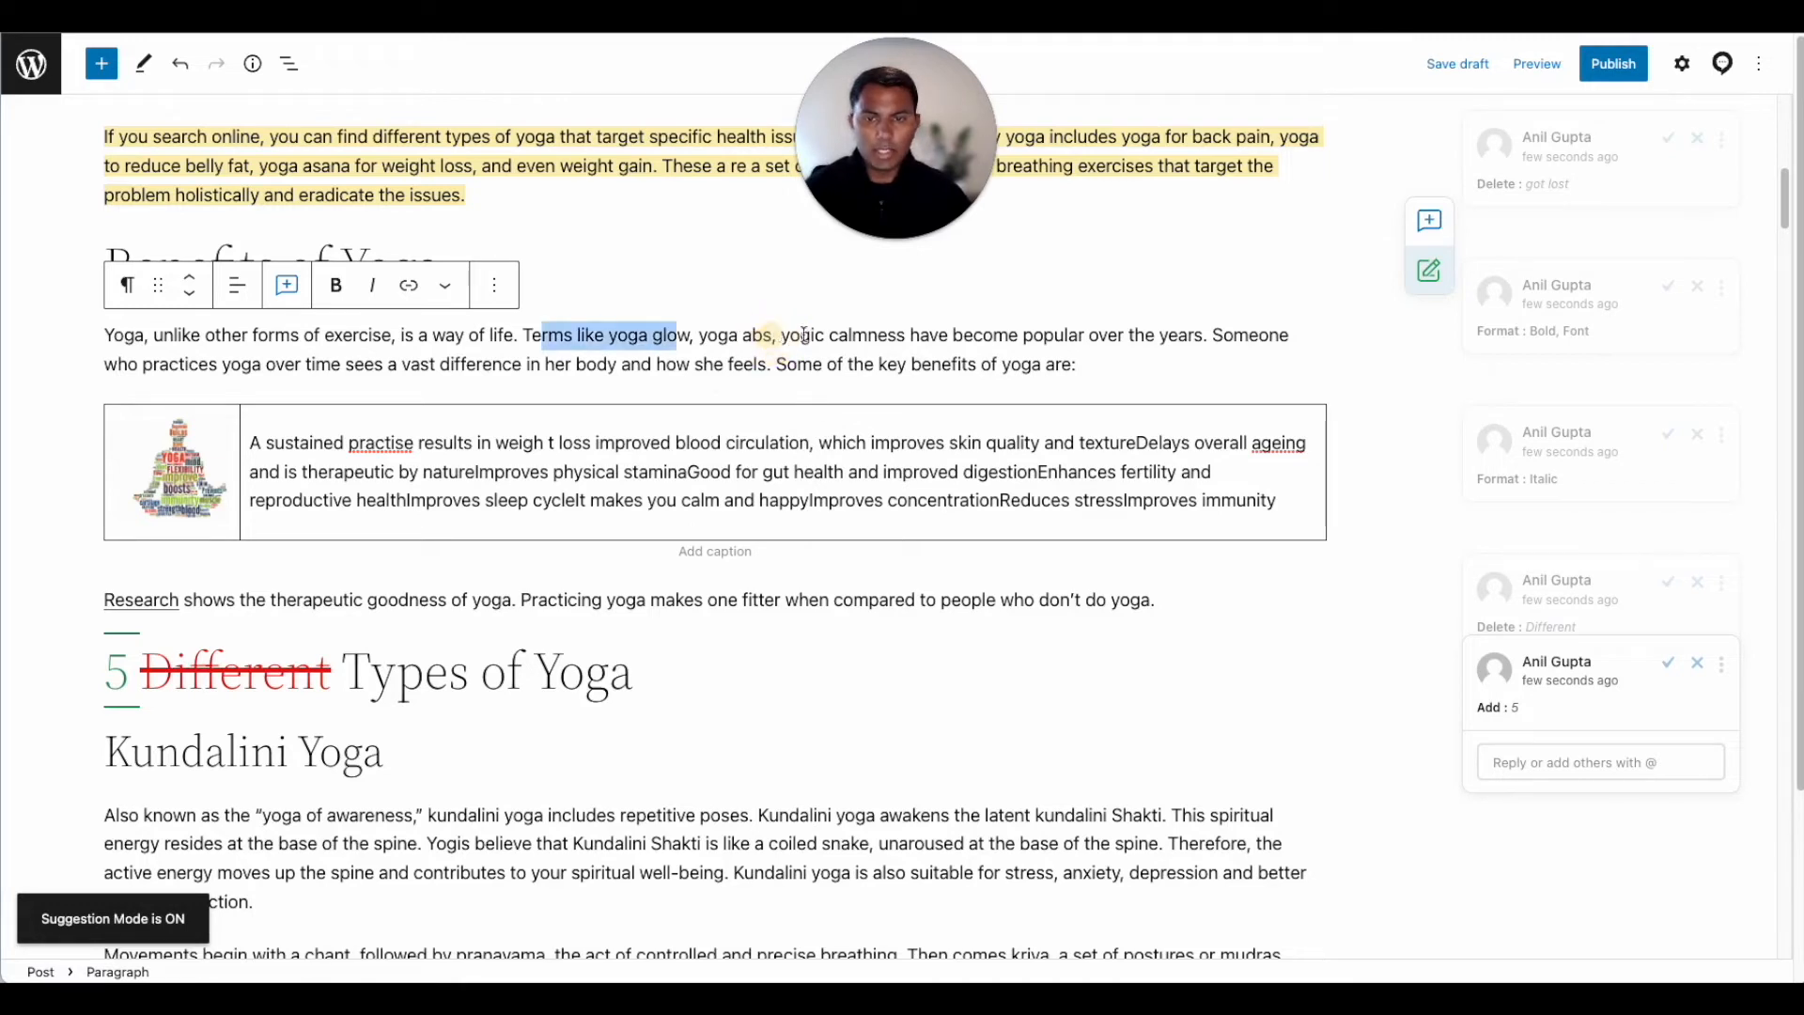
left_click(783, 336)
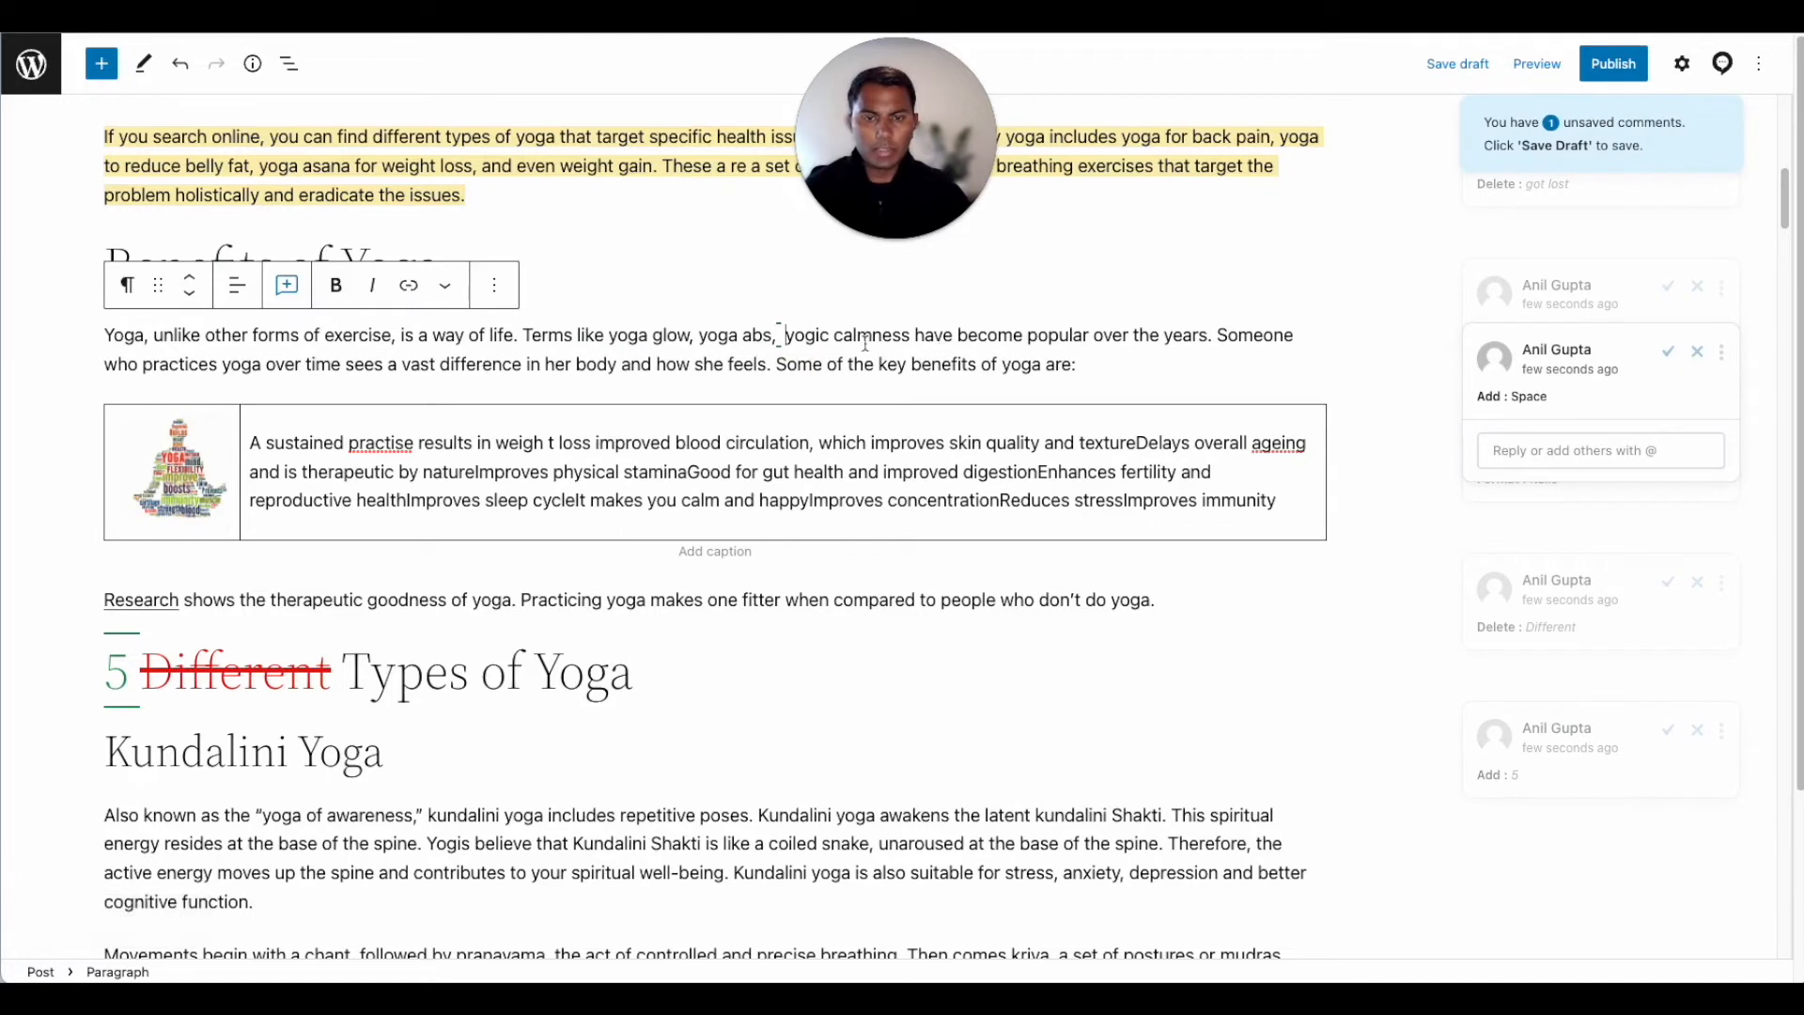
double_click(804, 335)
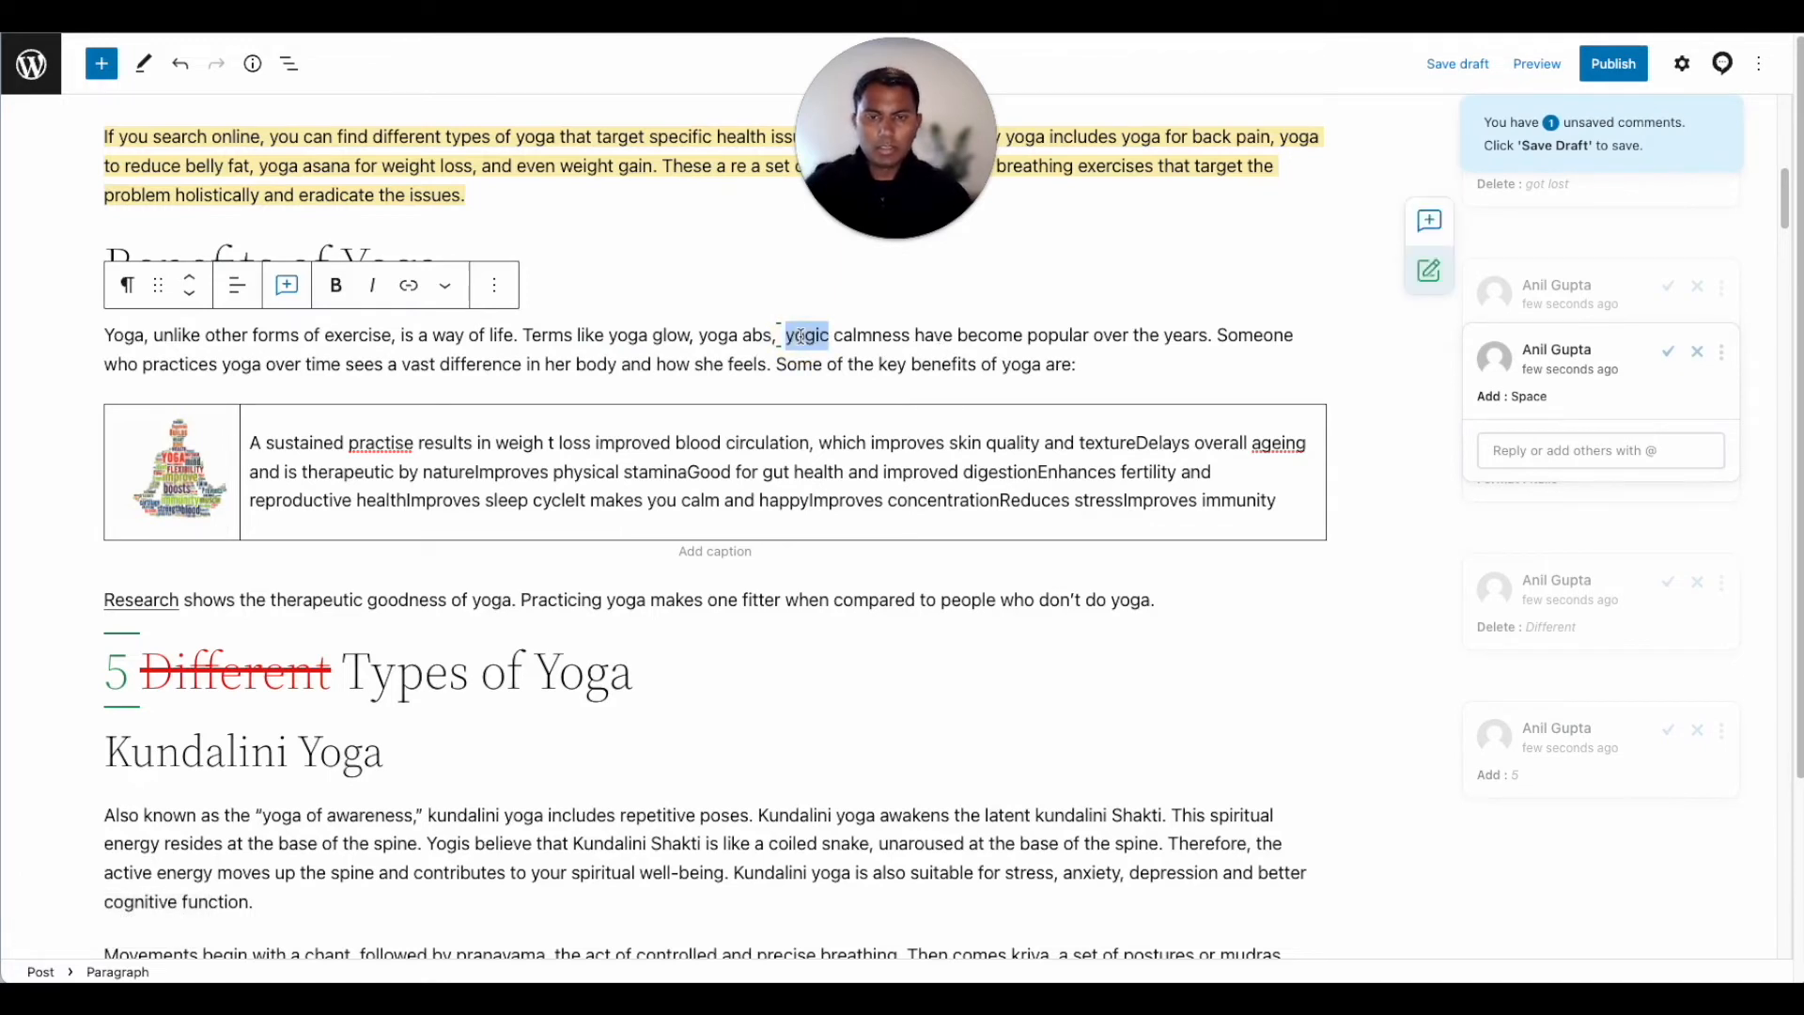
type("mystic")
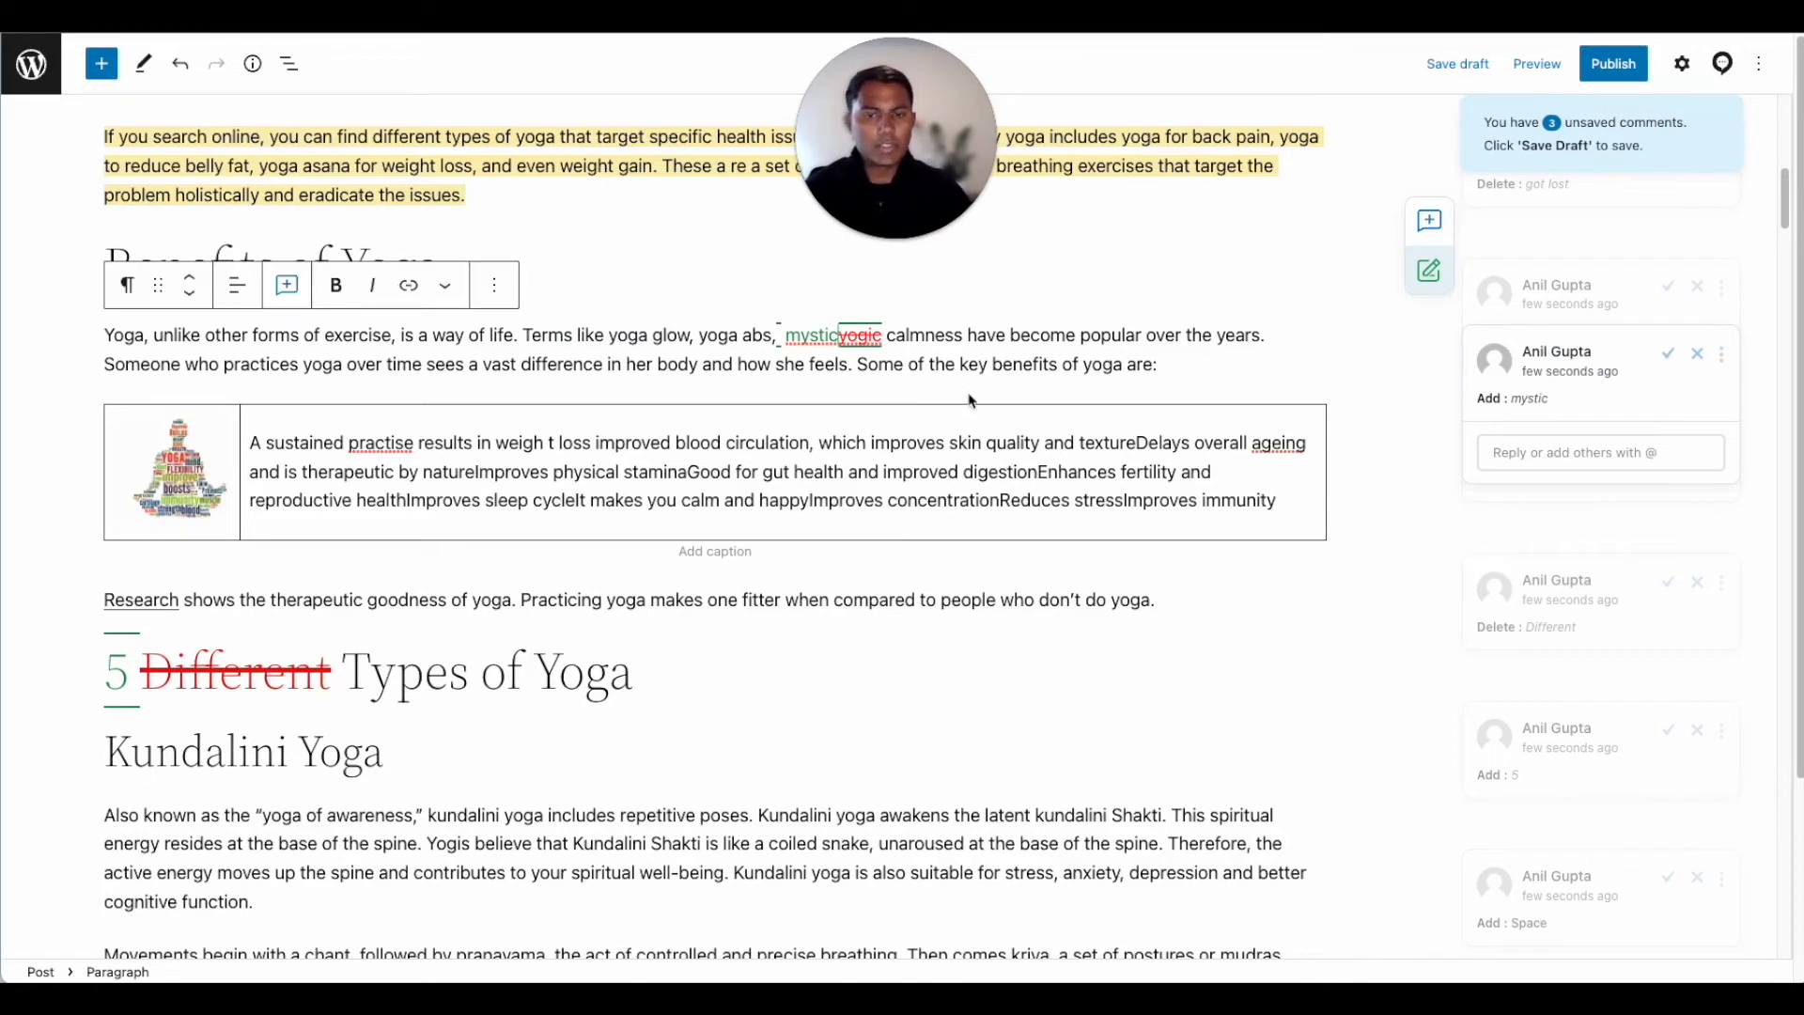
left_click(1432, 273)
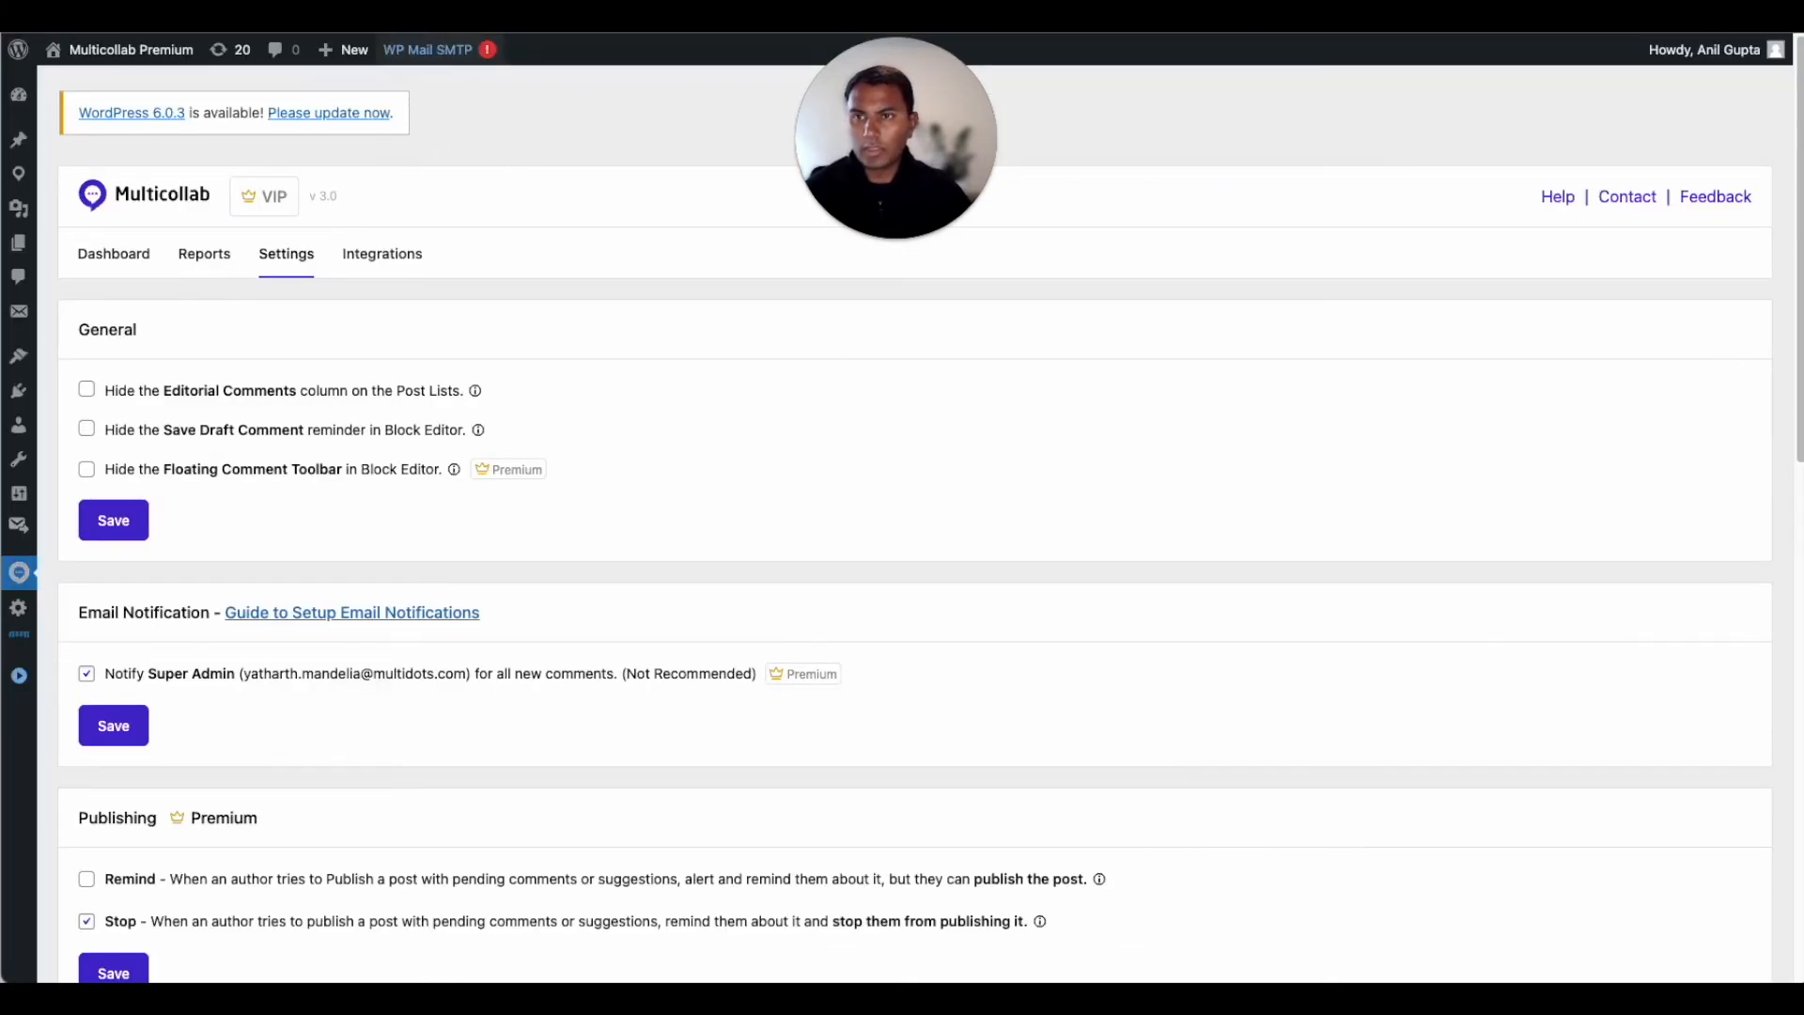
Step: Open the Multicollab plugin's site-wide settings and examine the General, Publishing and Suggestion Mode options
left_click(21, 571)
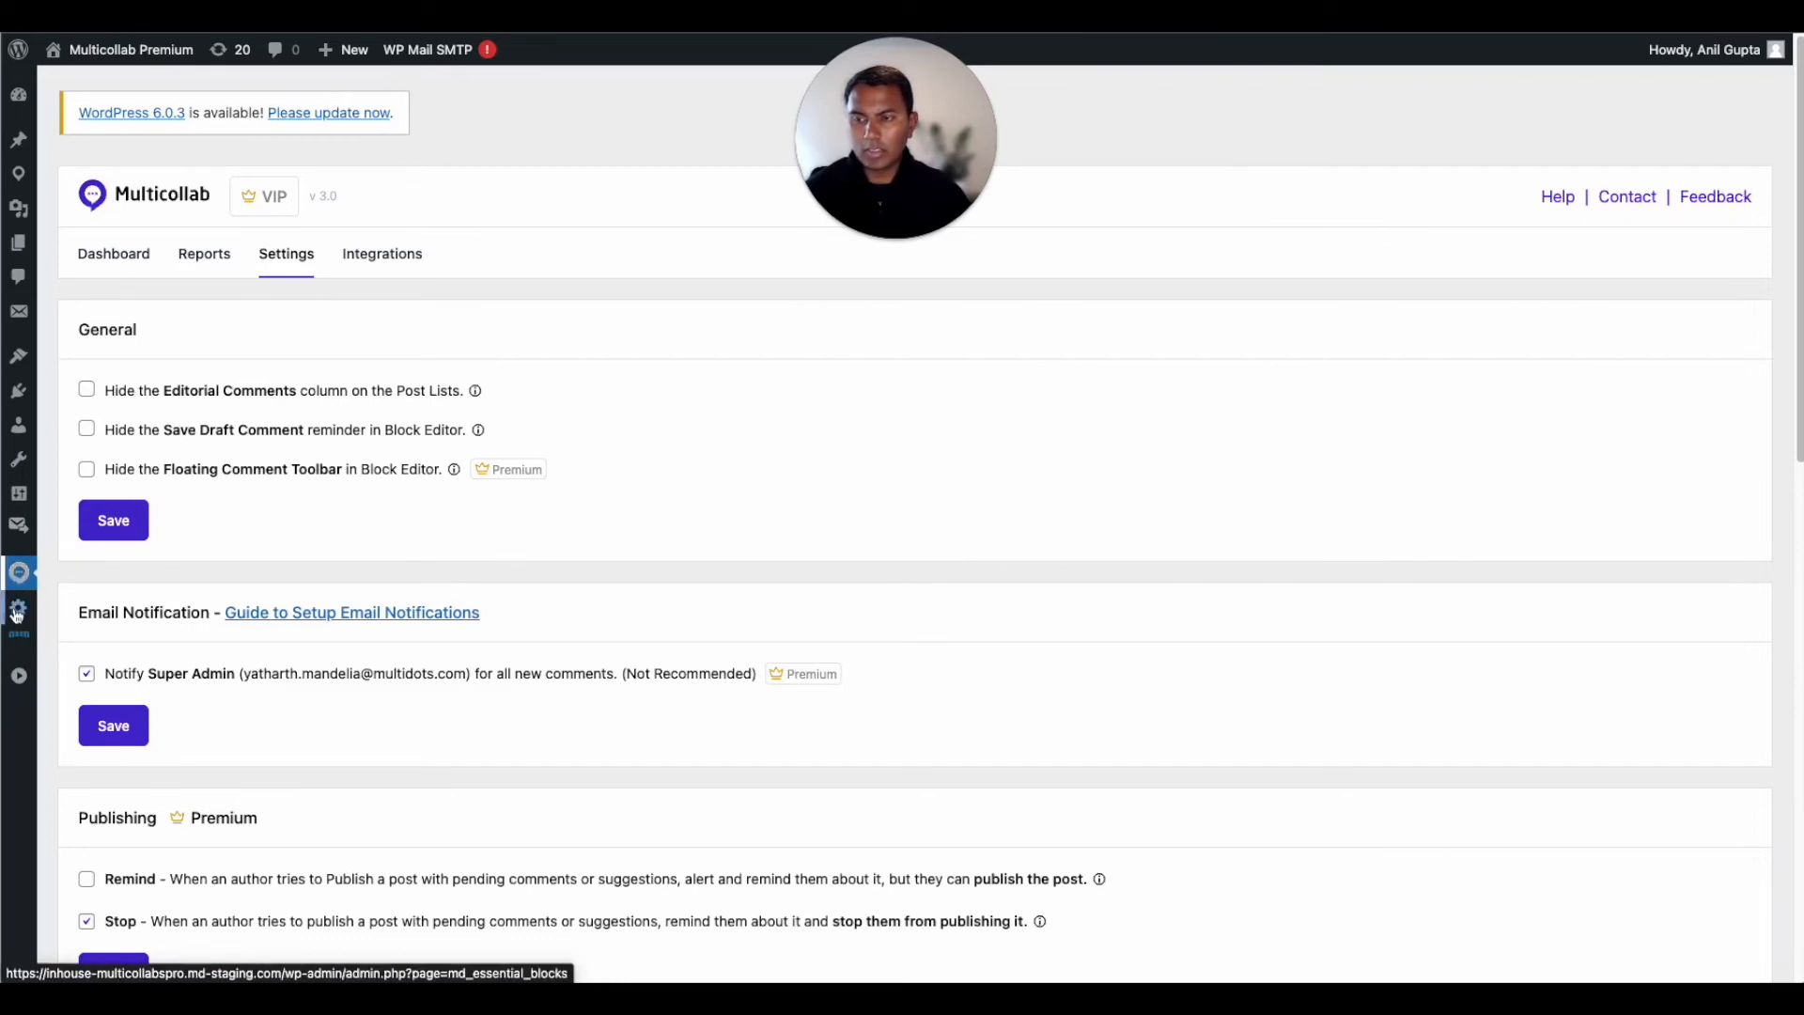
left_click(301, 262)
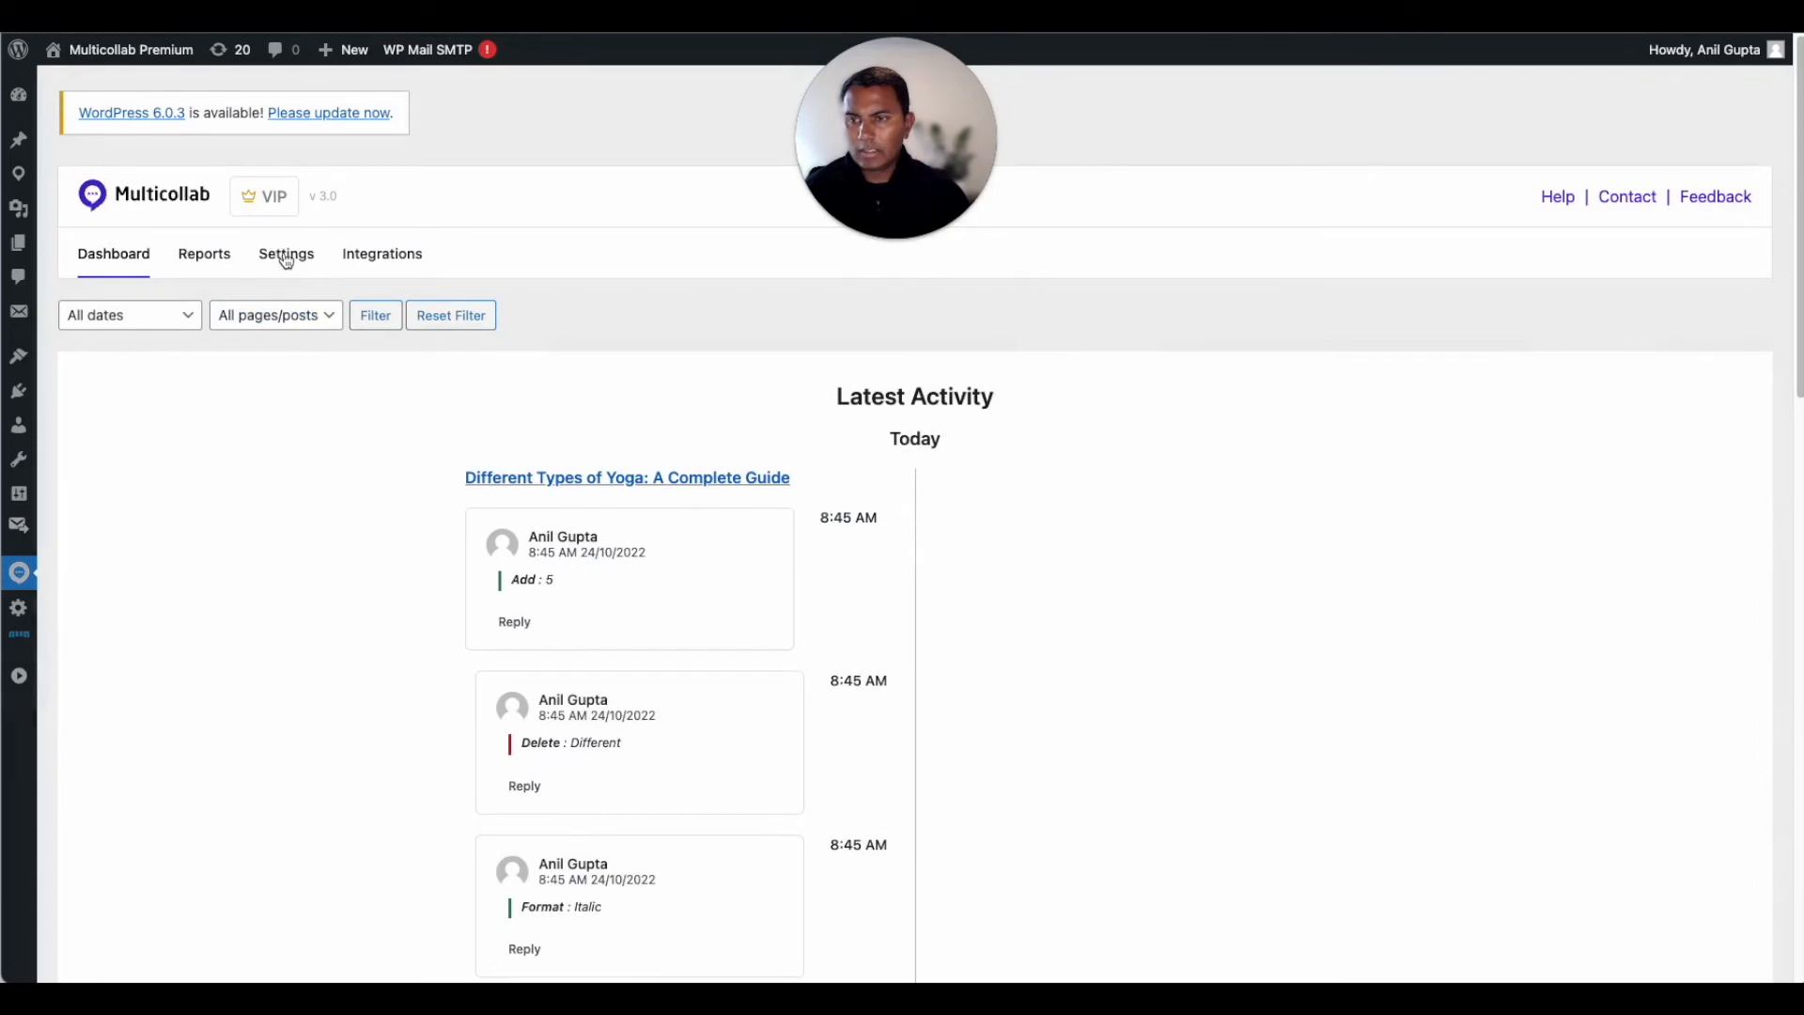
left_click(287, 261)
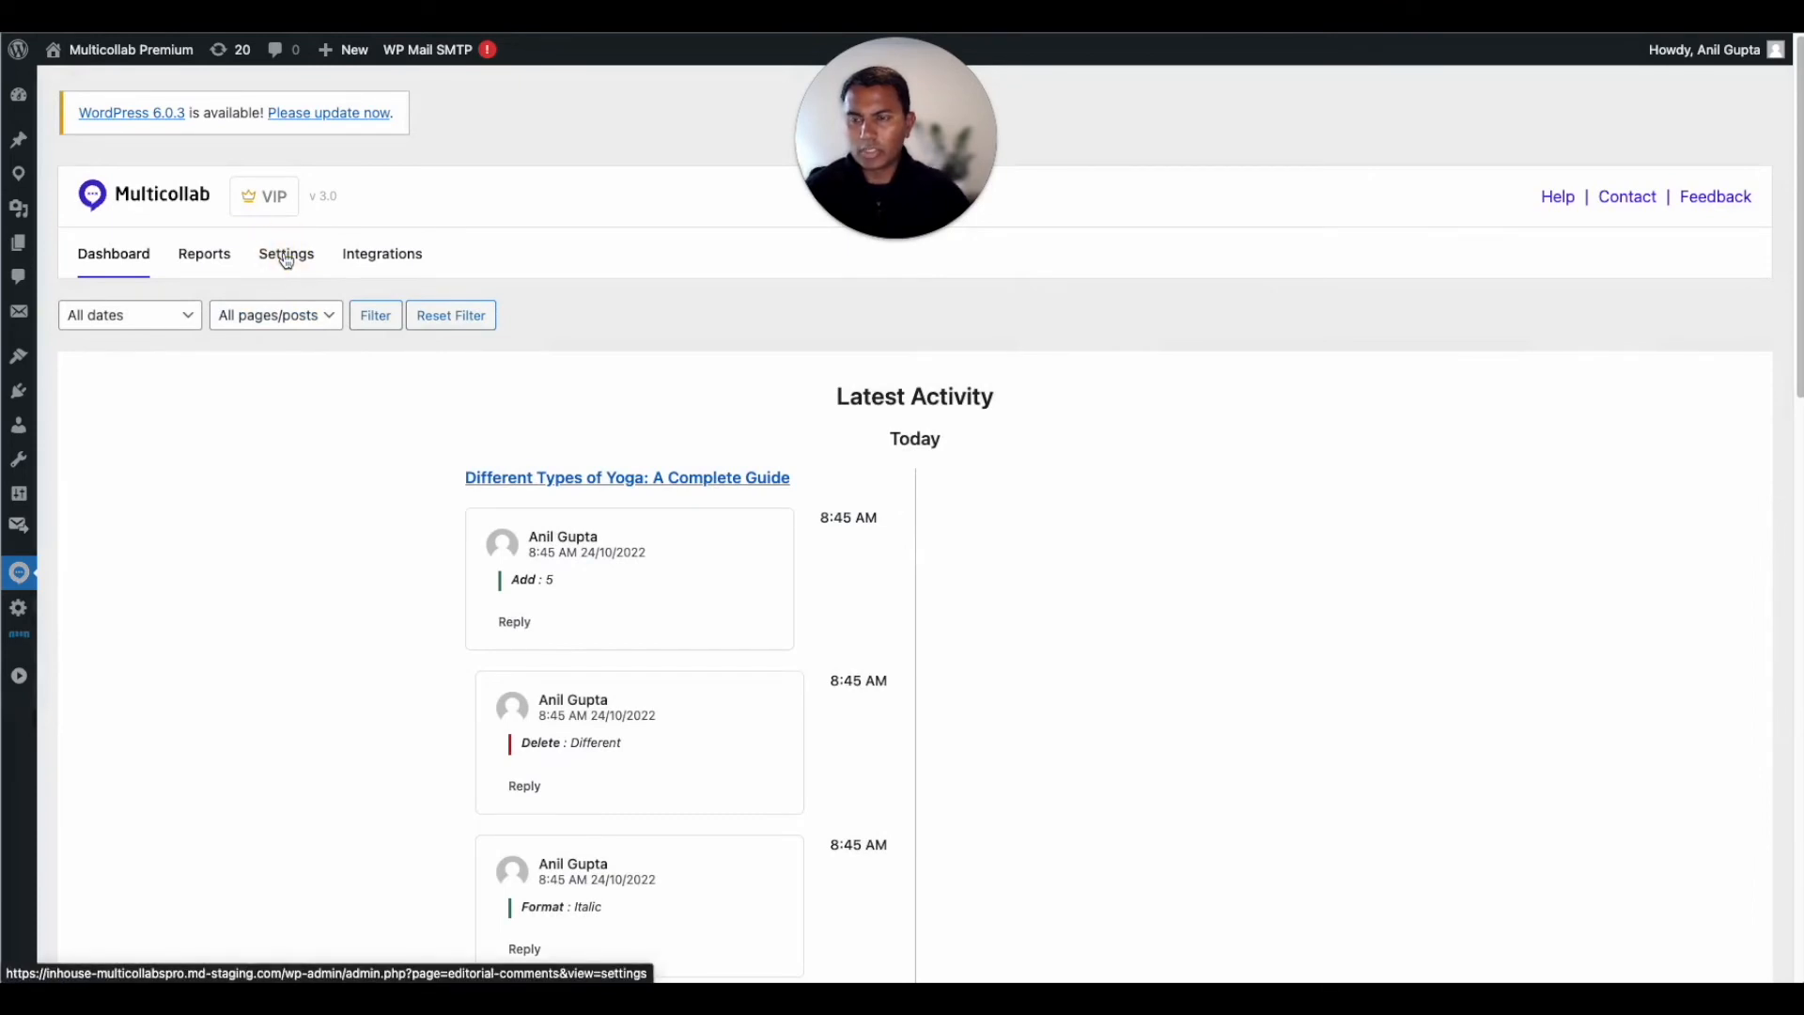
left_click(287, 261)
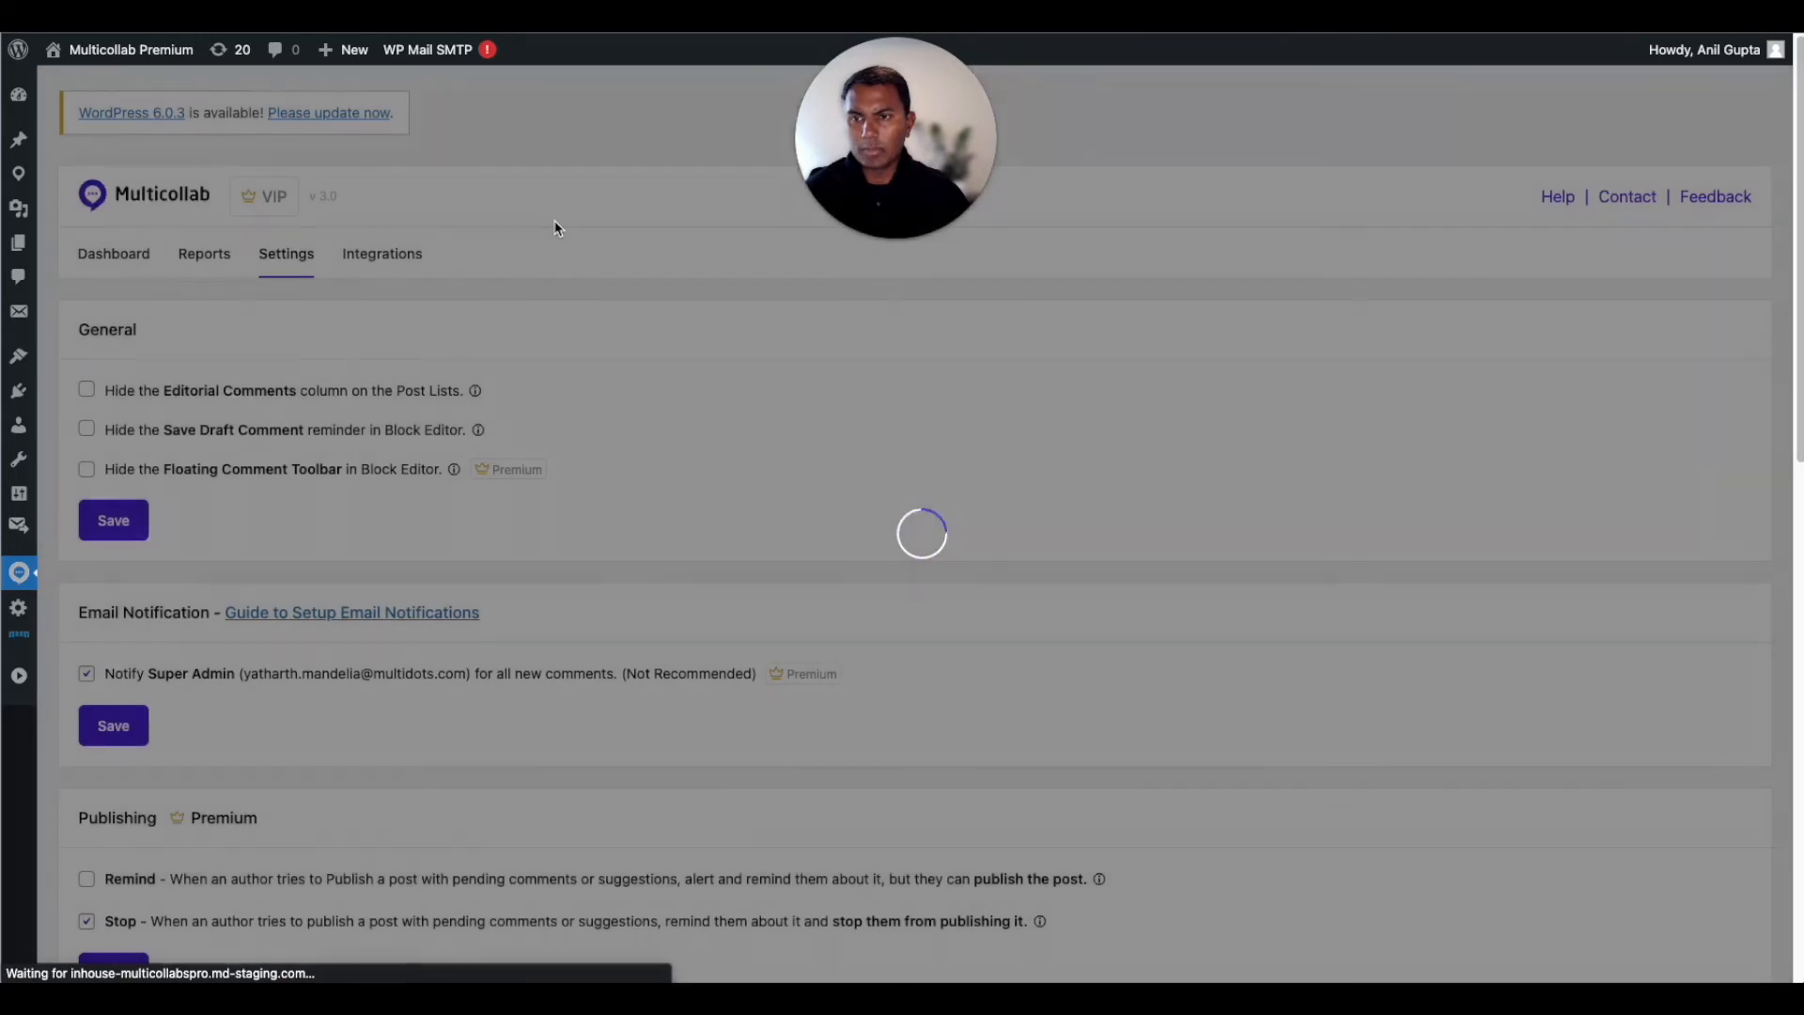
scroll(556, 230, "down", 1)
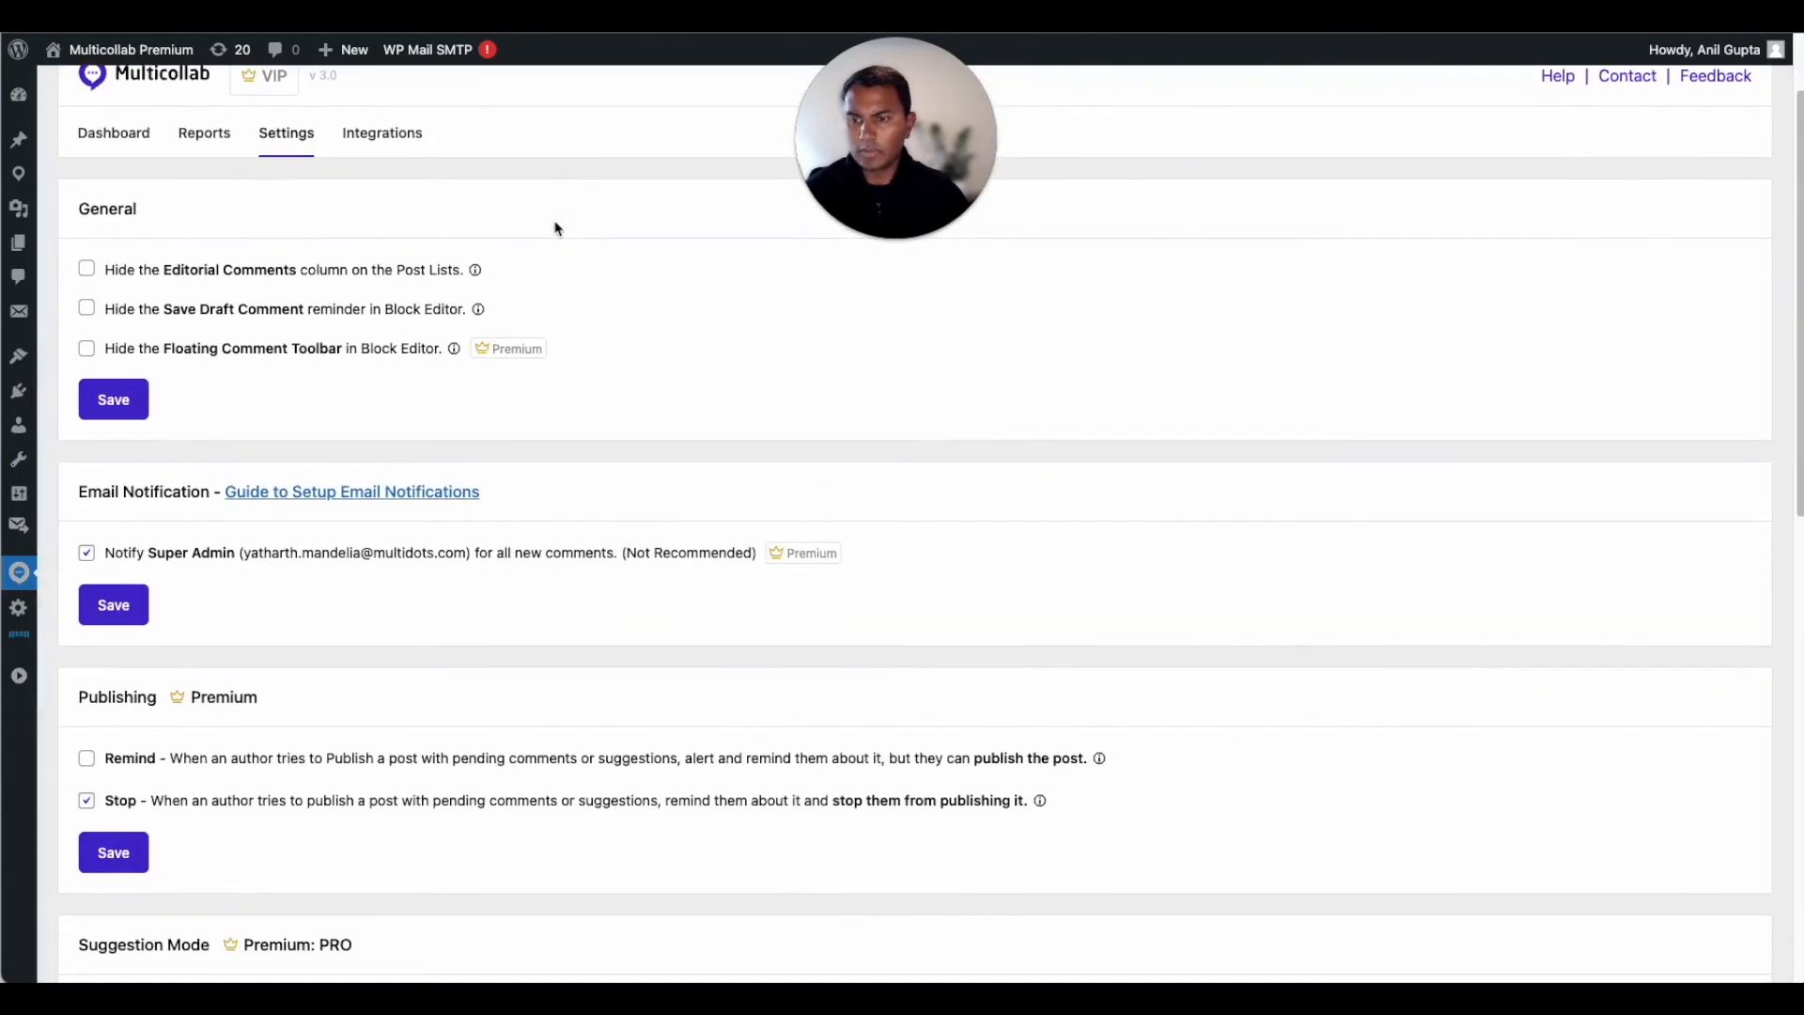
scroll(560, 262, "up", 2)
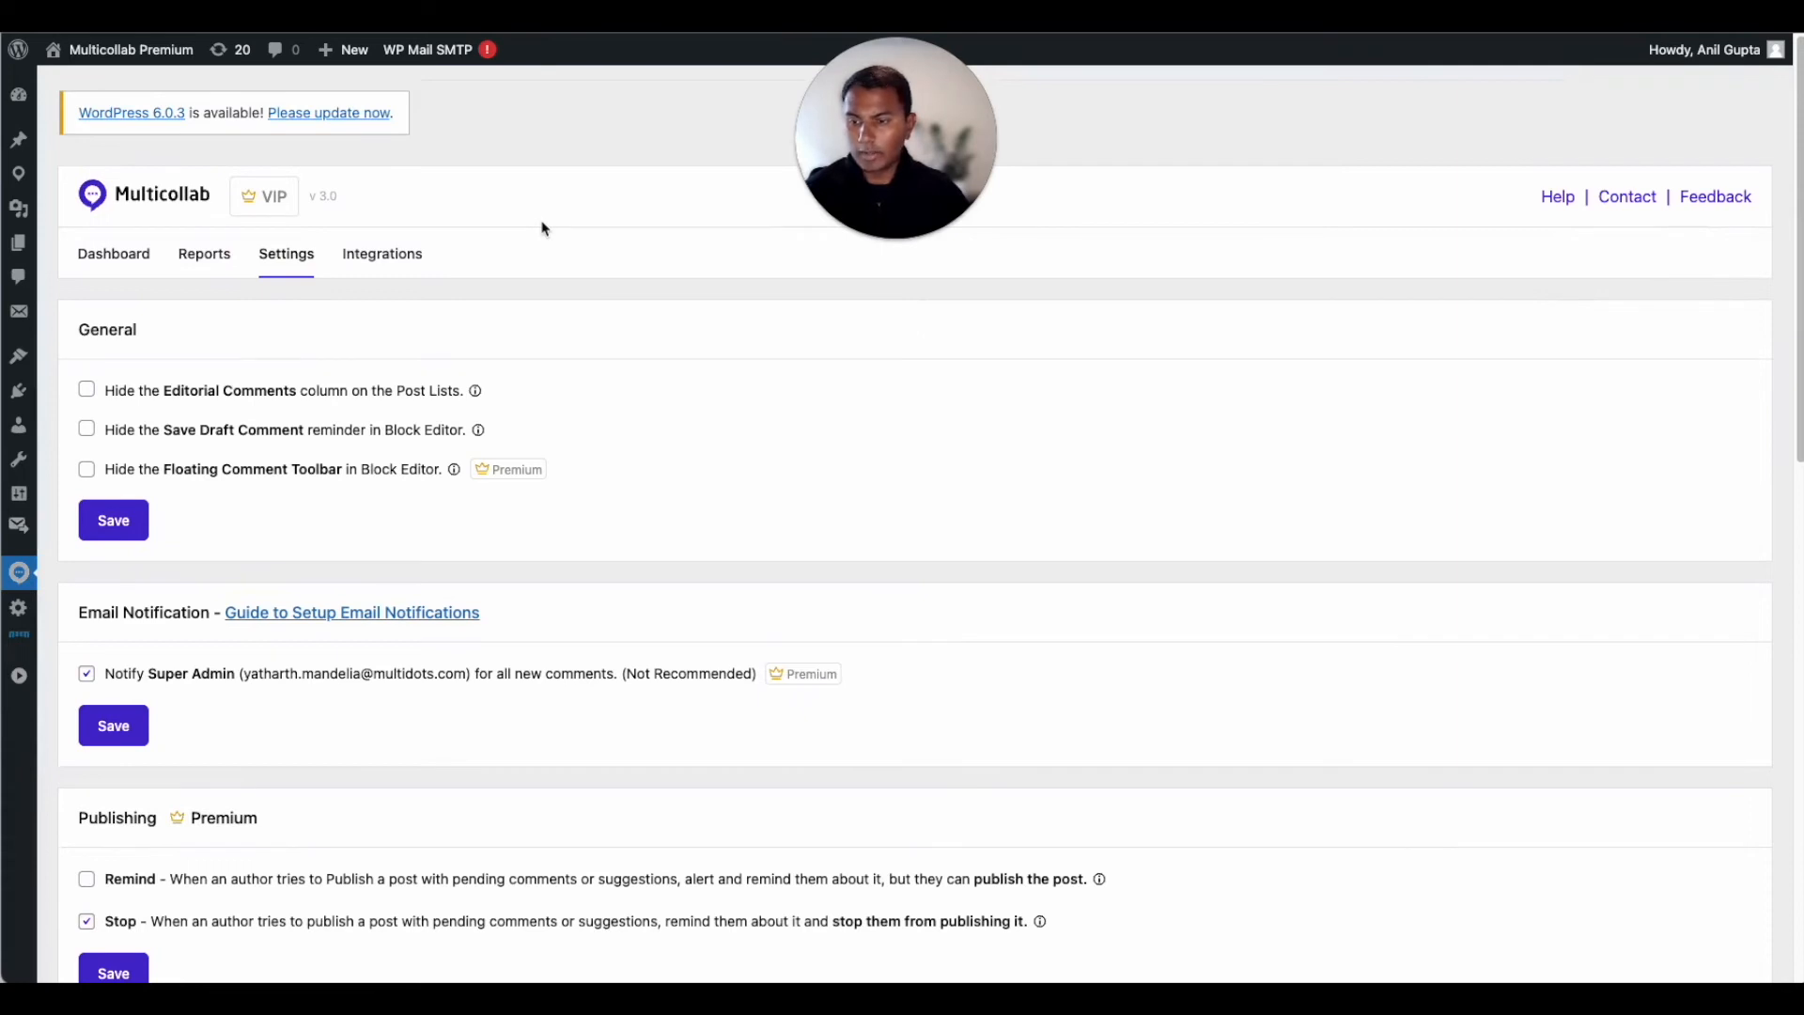
scroll(542, 228, "down", 5)
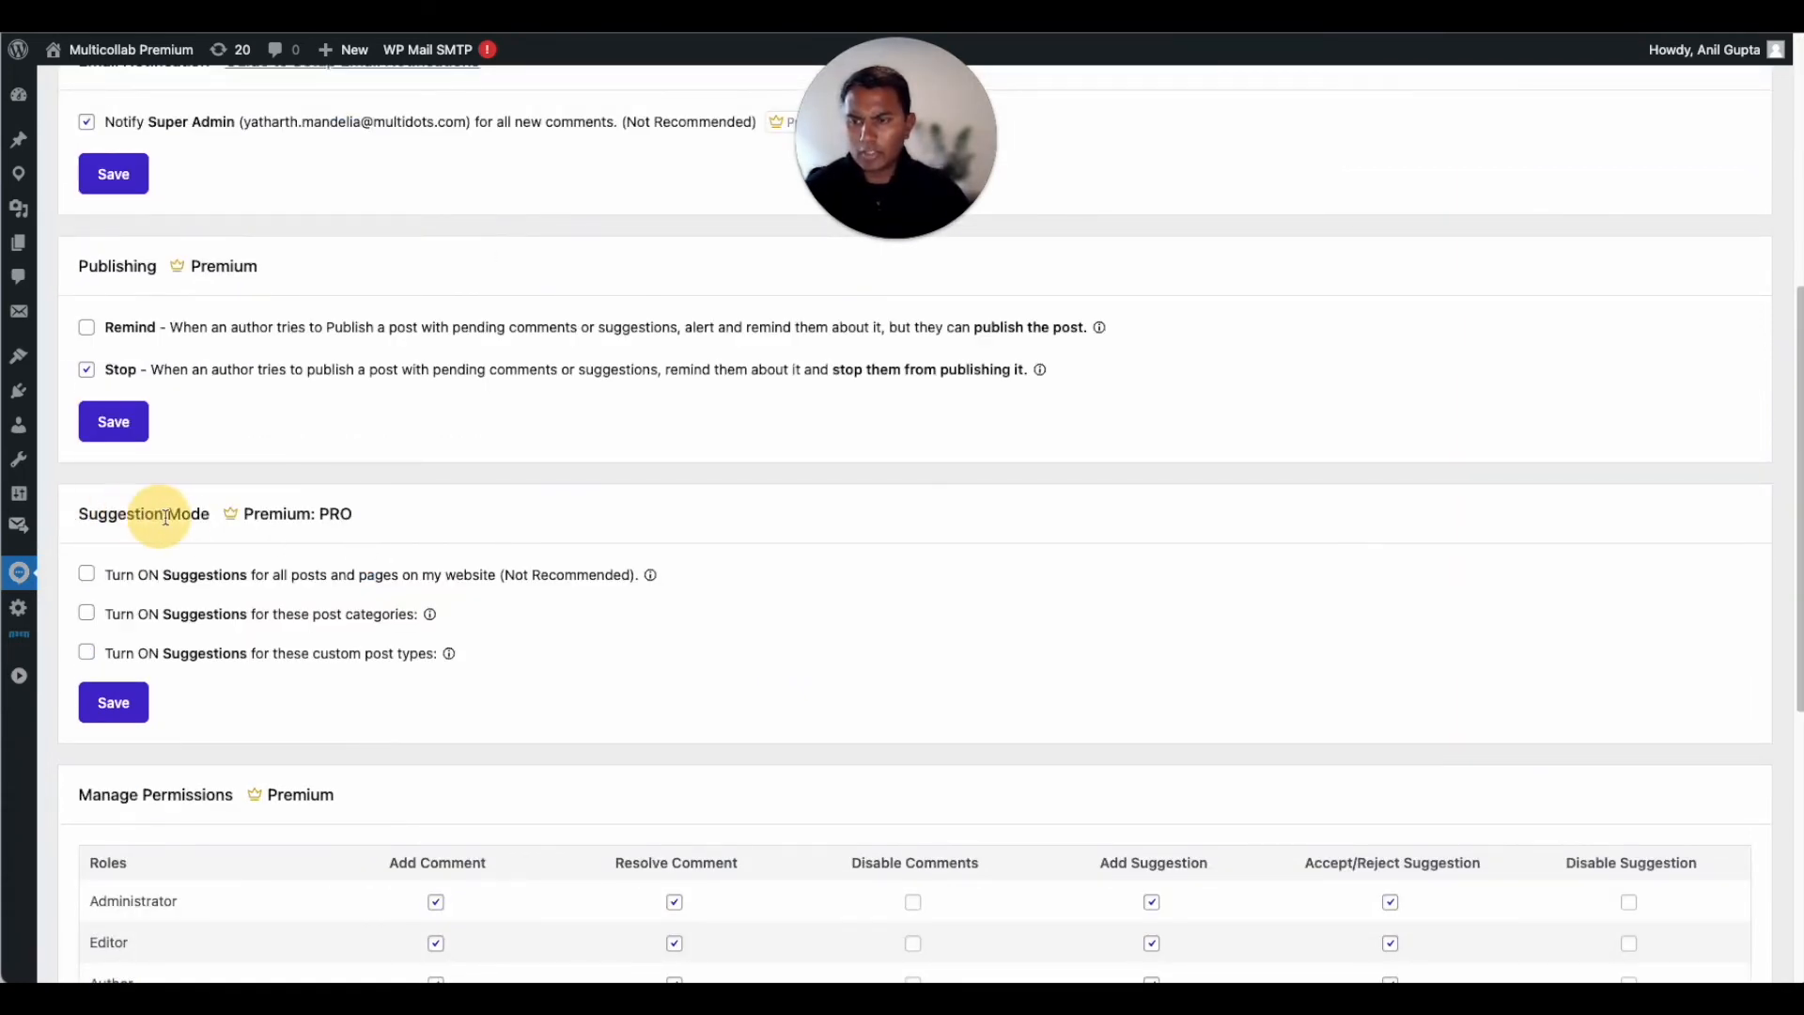
scroll(193, 515, "down", 1)
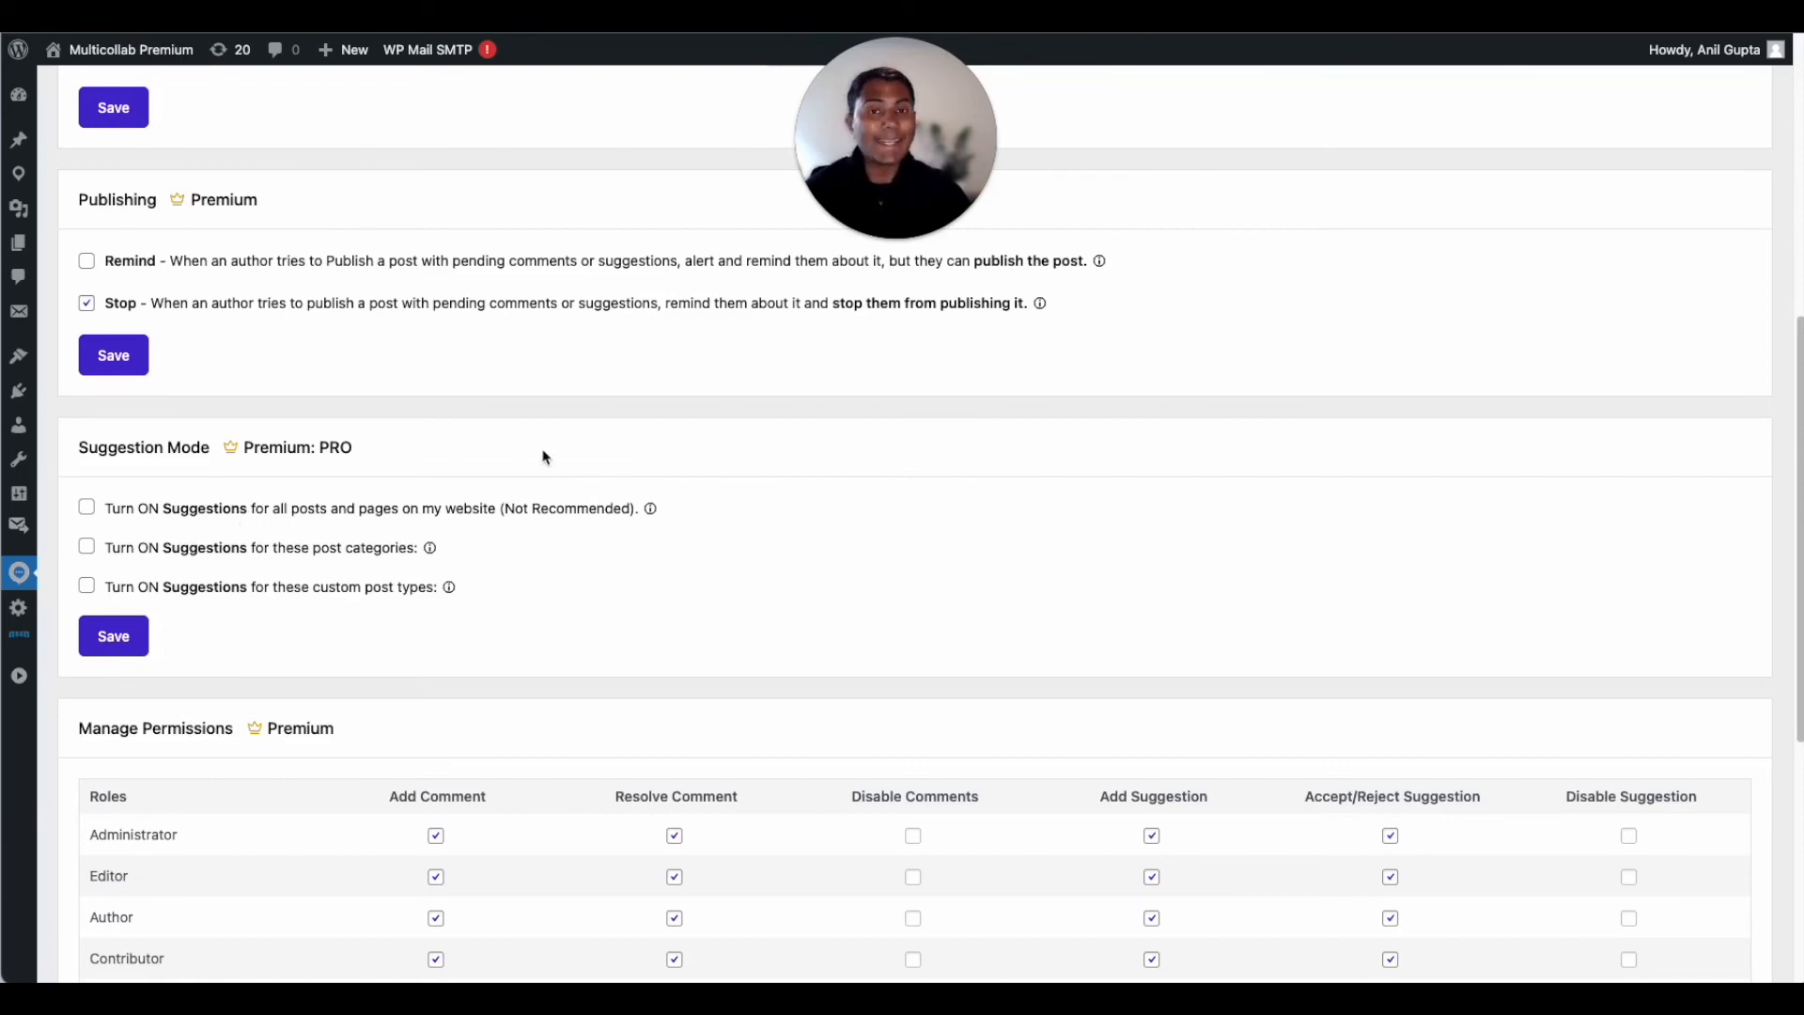
scroll(546, 457, "down", 1)
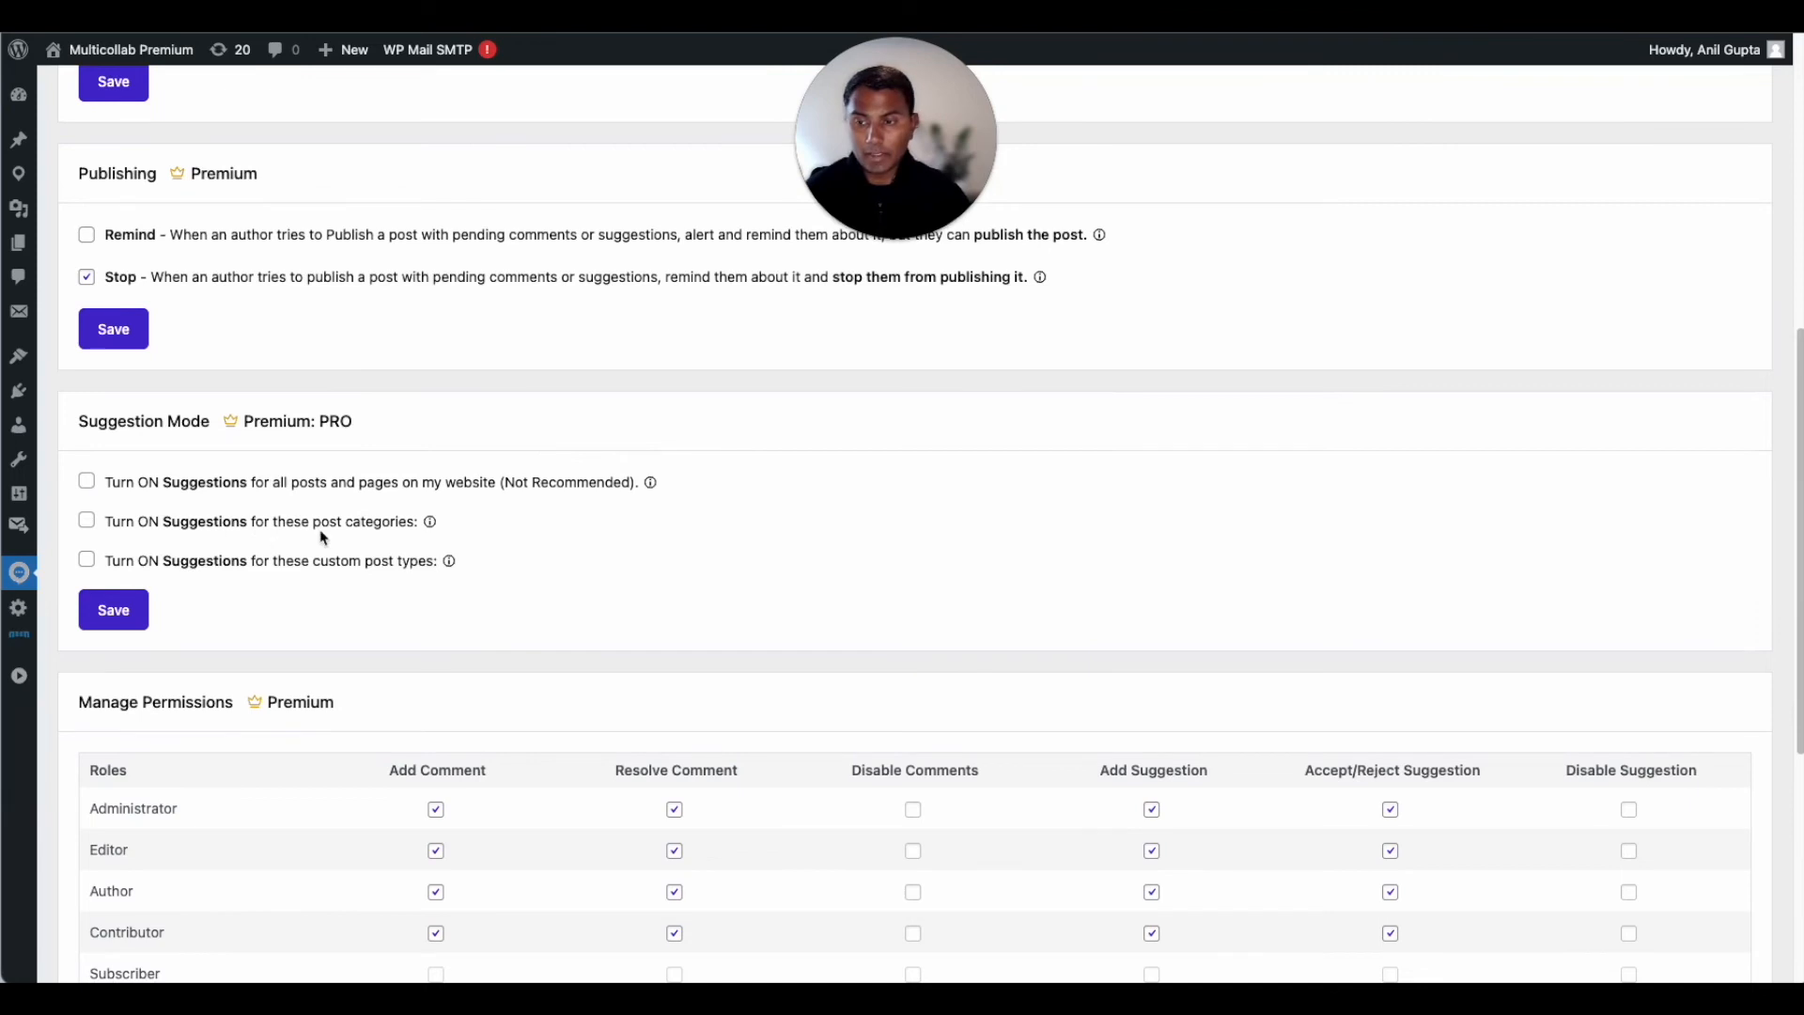
Step: Turn on suggestions for specific post categories and choose Test Category 3
left_click(87, 522)
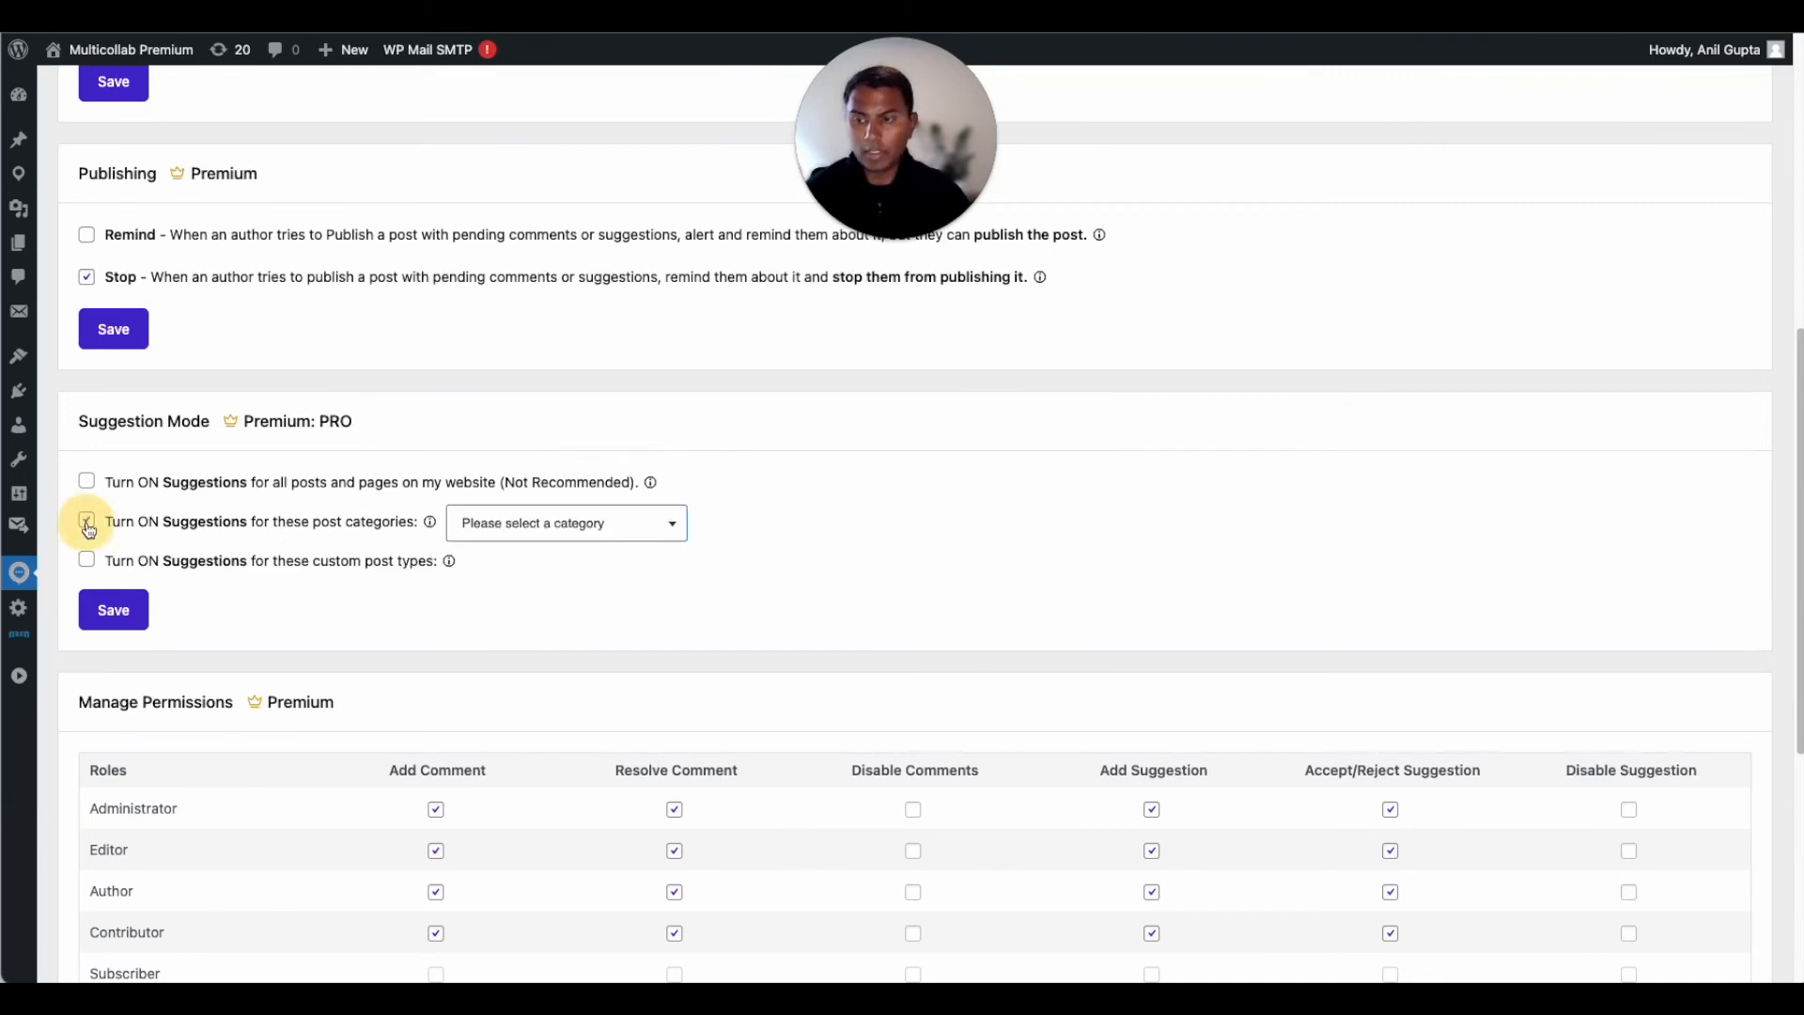
left_click(552, 526)
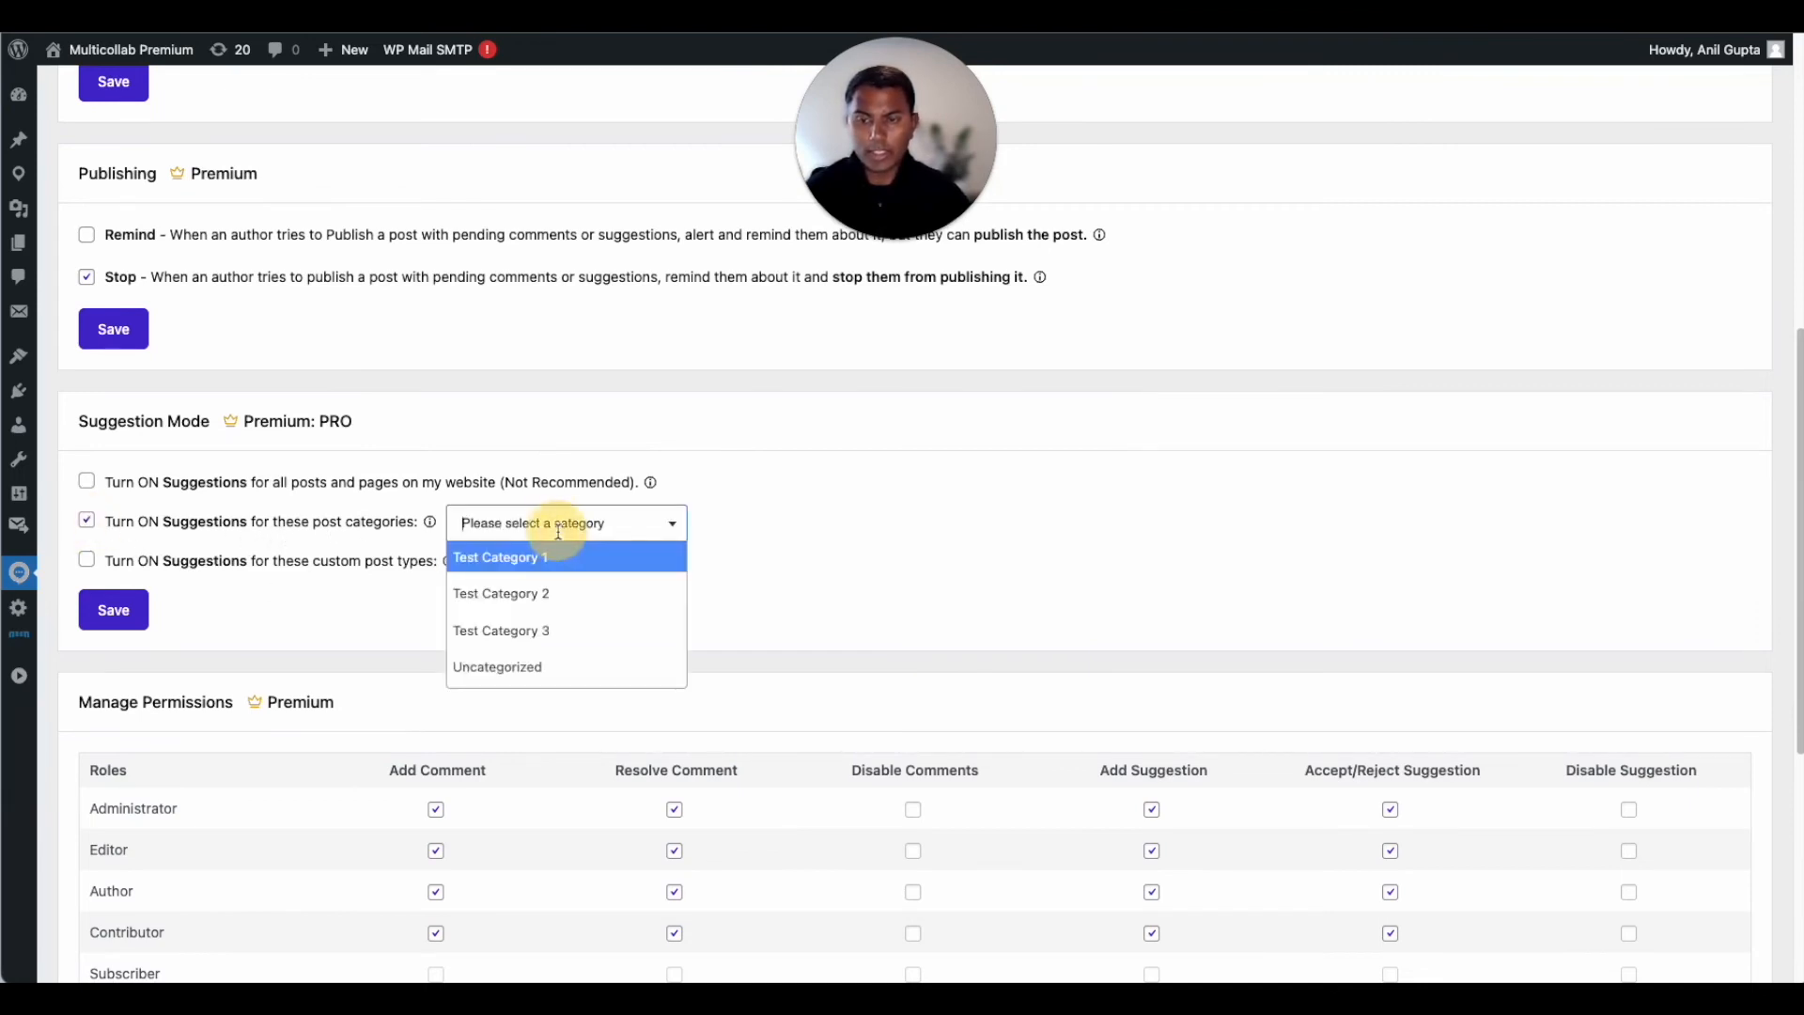
left_click(523, 630)
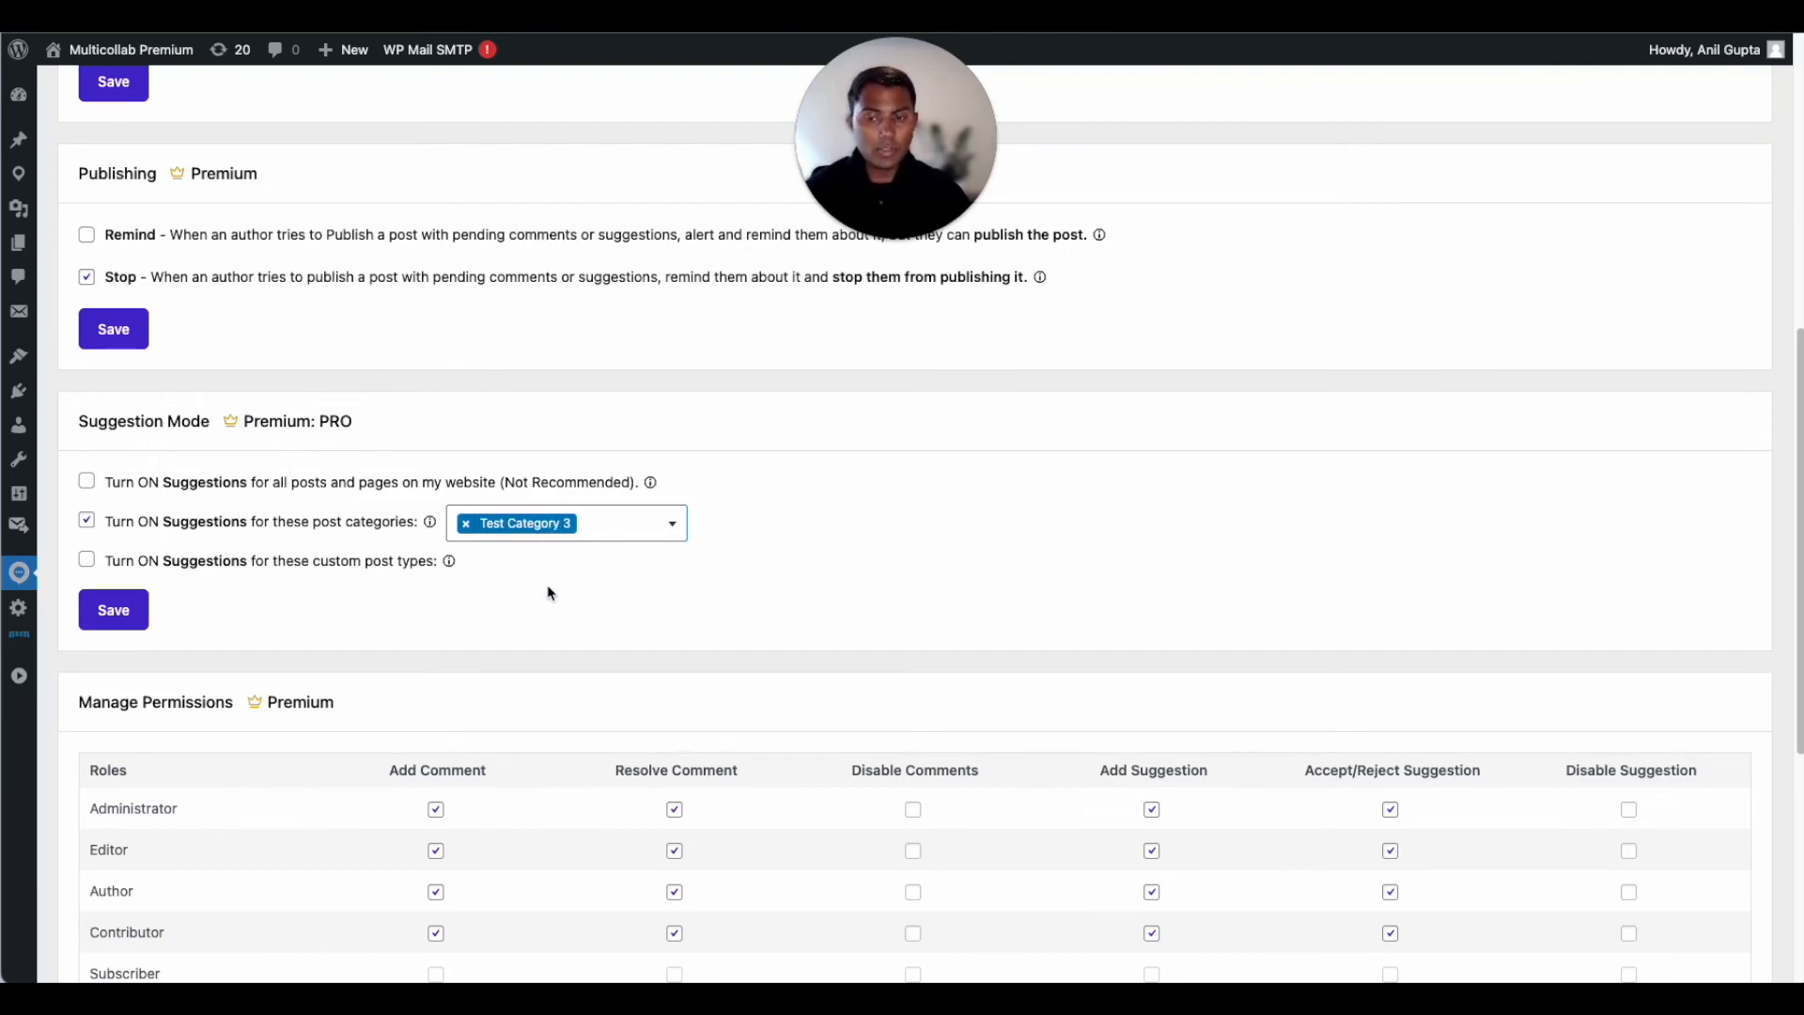
Step: Turn on suggestions for custom post types instead and view the post types offered, without choosing one
left_click(87, 561)
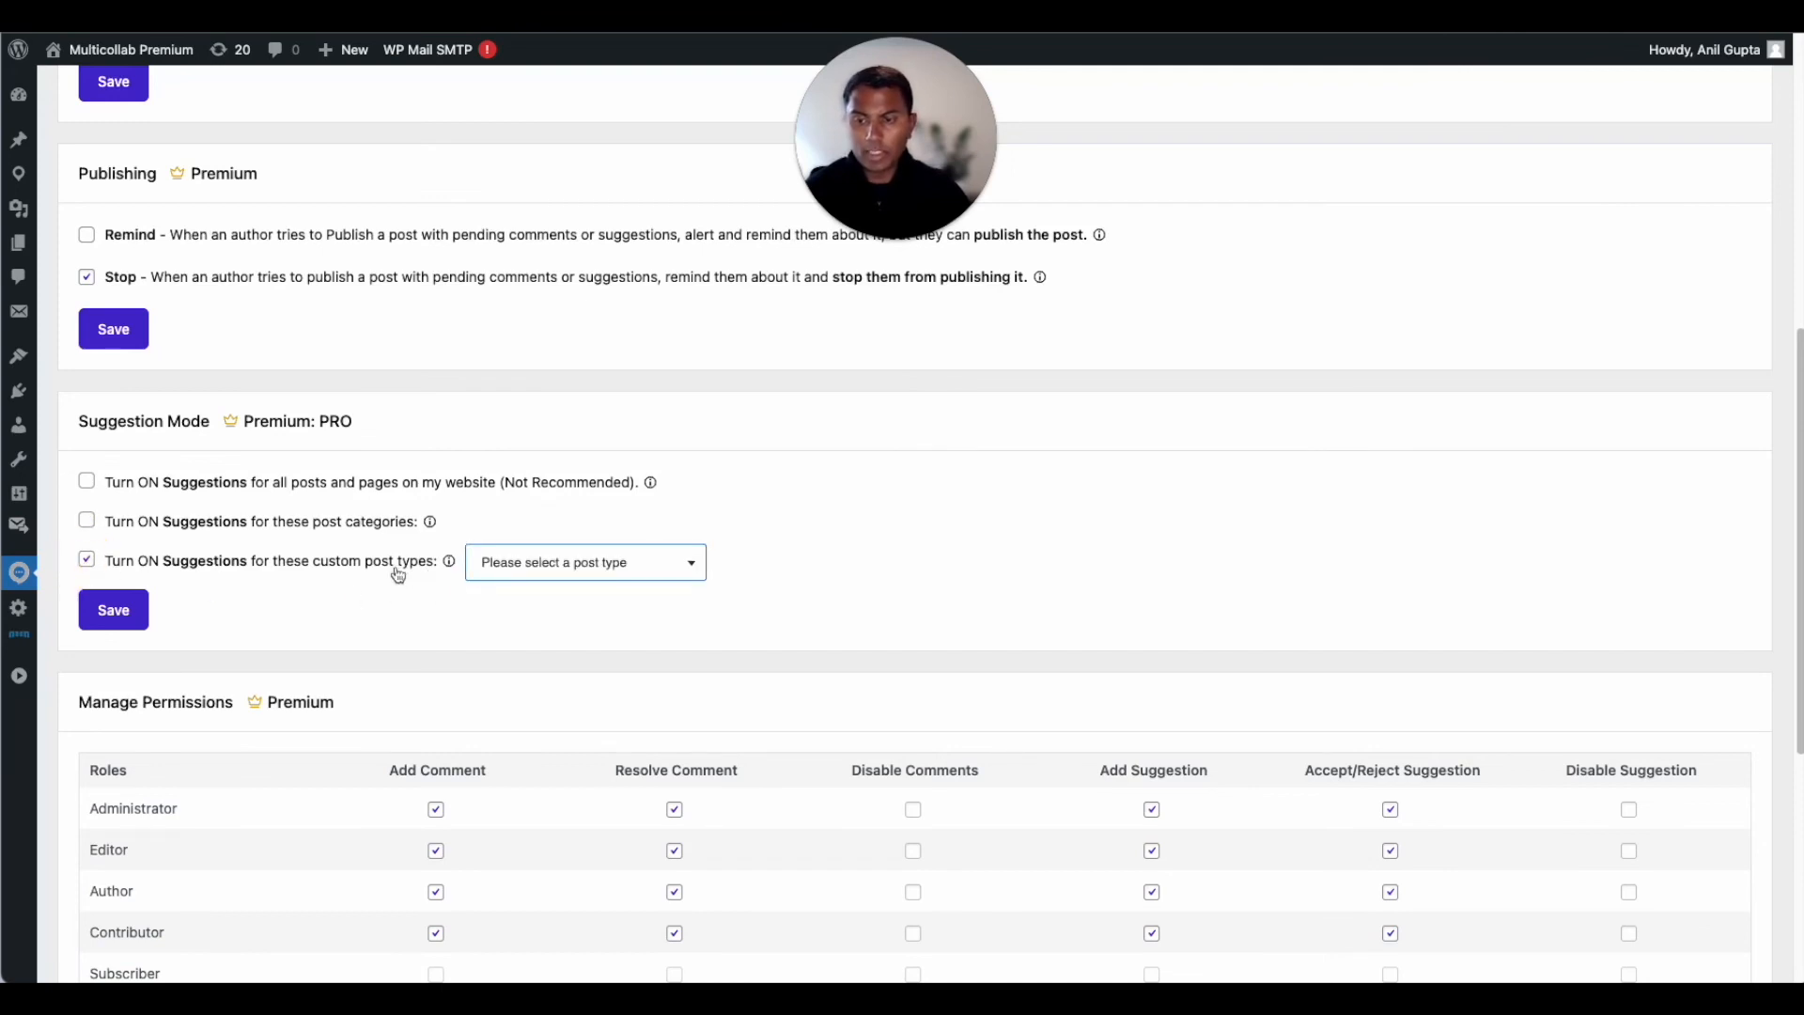
left_click(559, 563)
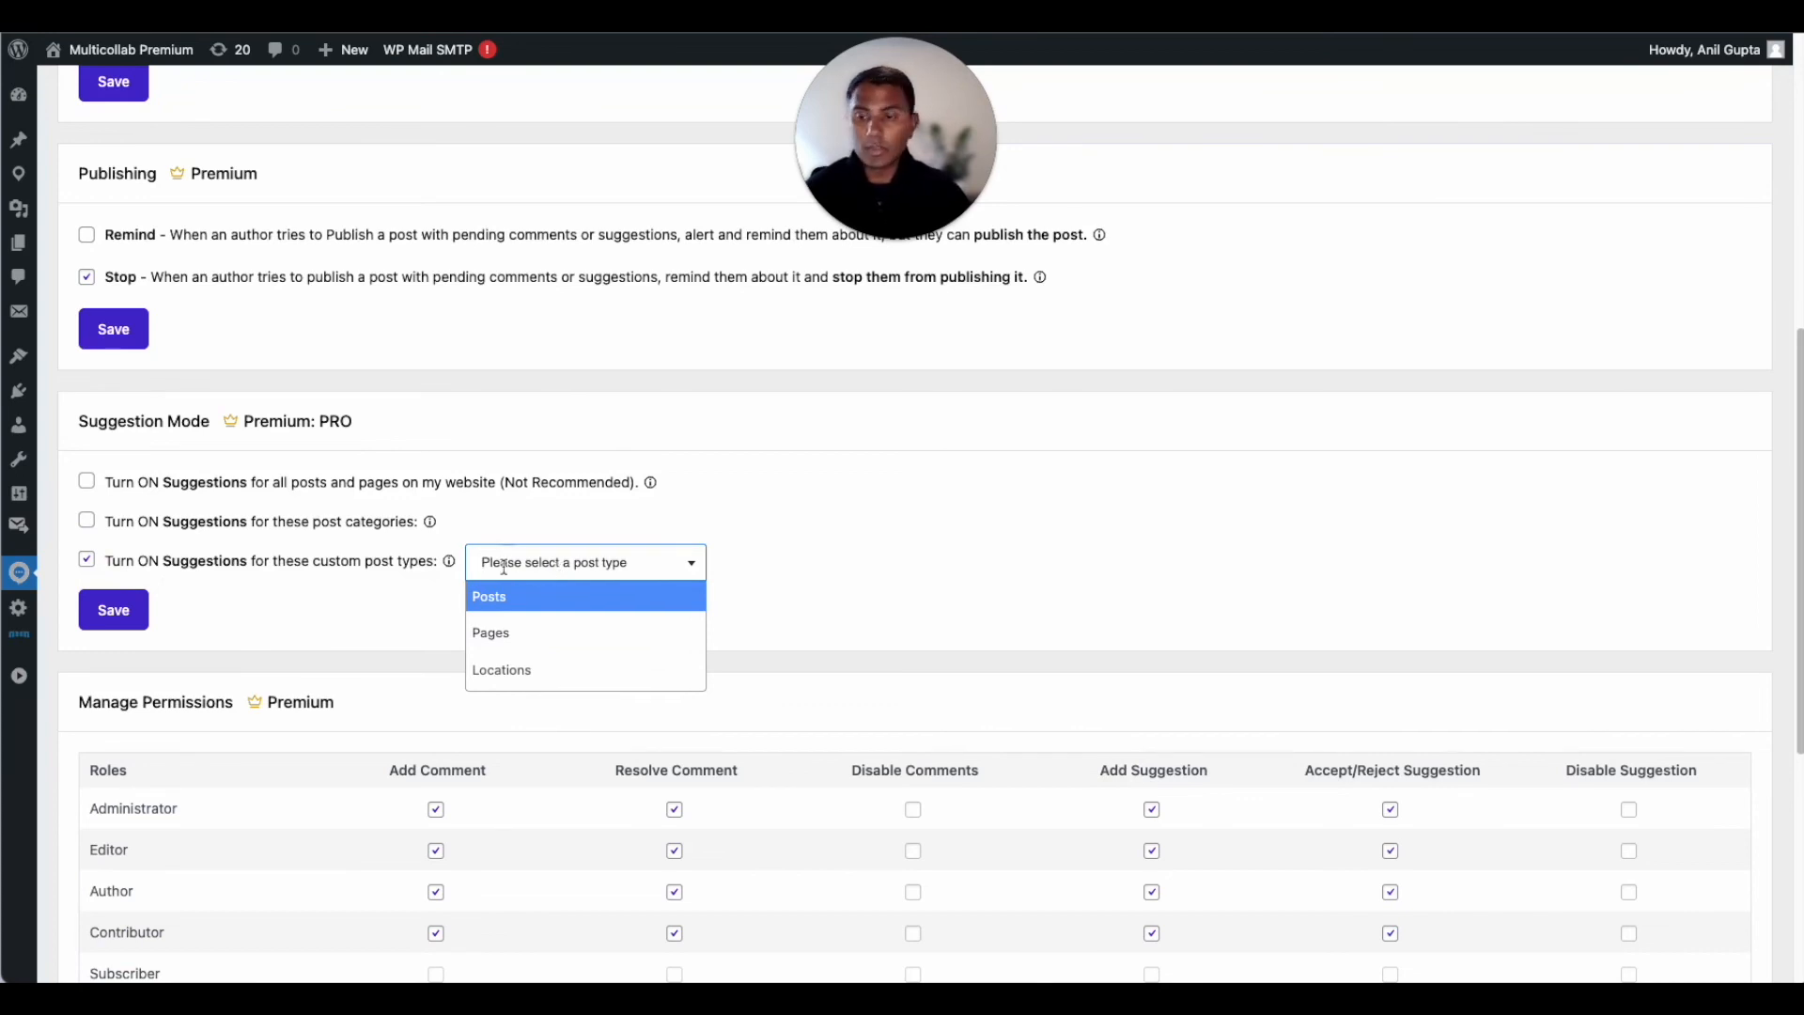
left_click(363, 574)
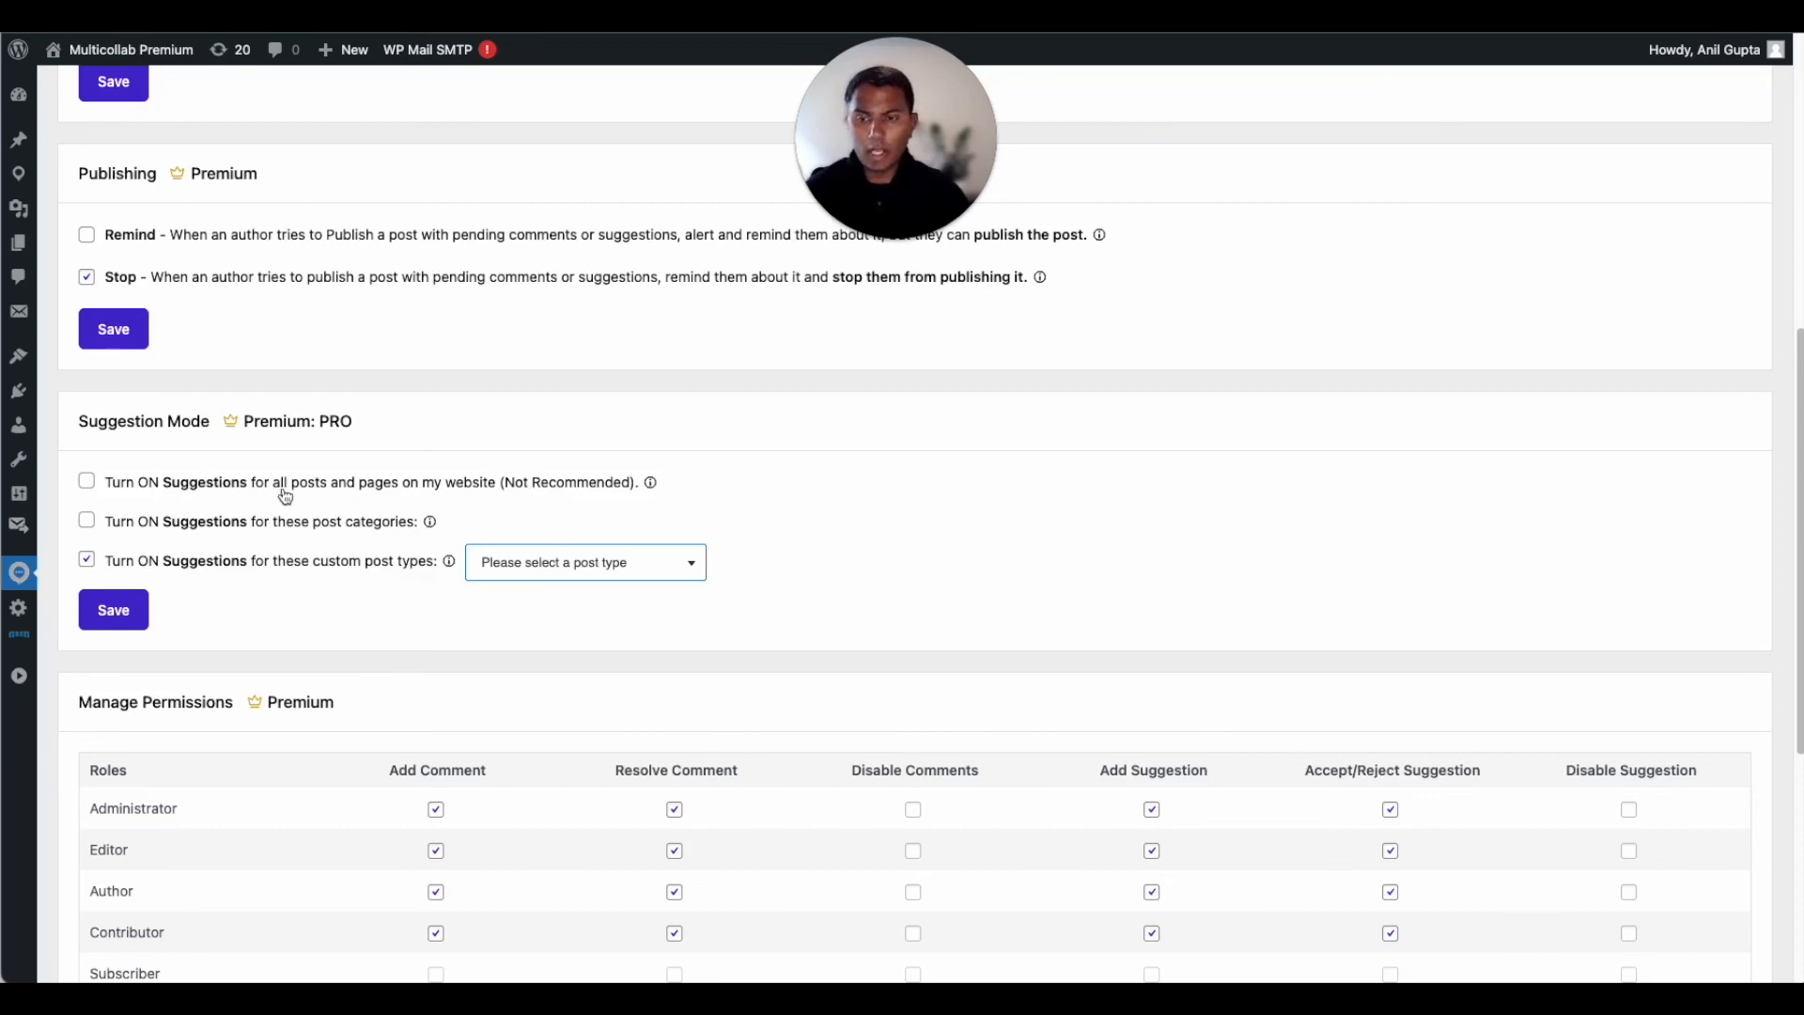
scroll(285, 496, "down", 1)
scroll(286, 496, "up", 2)
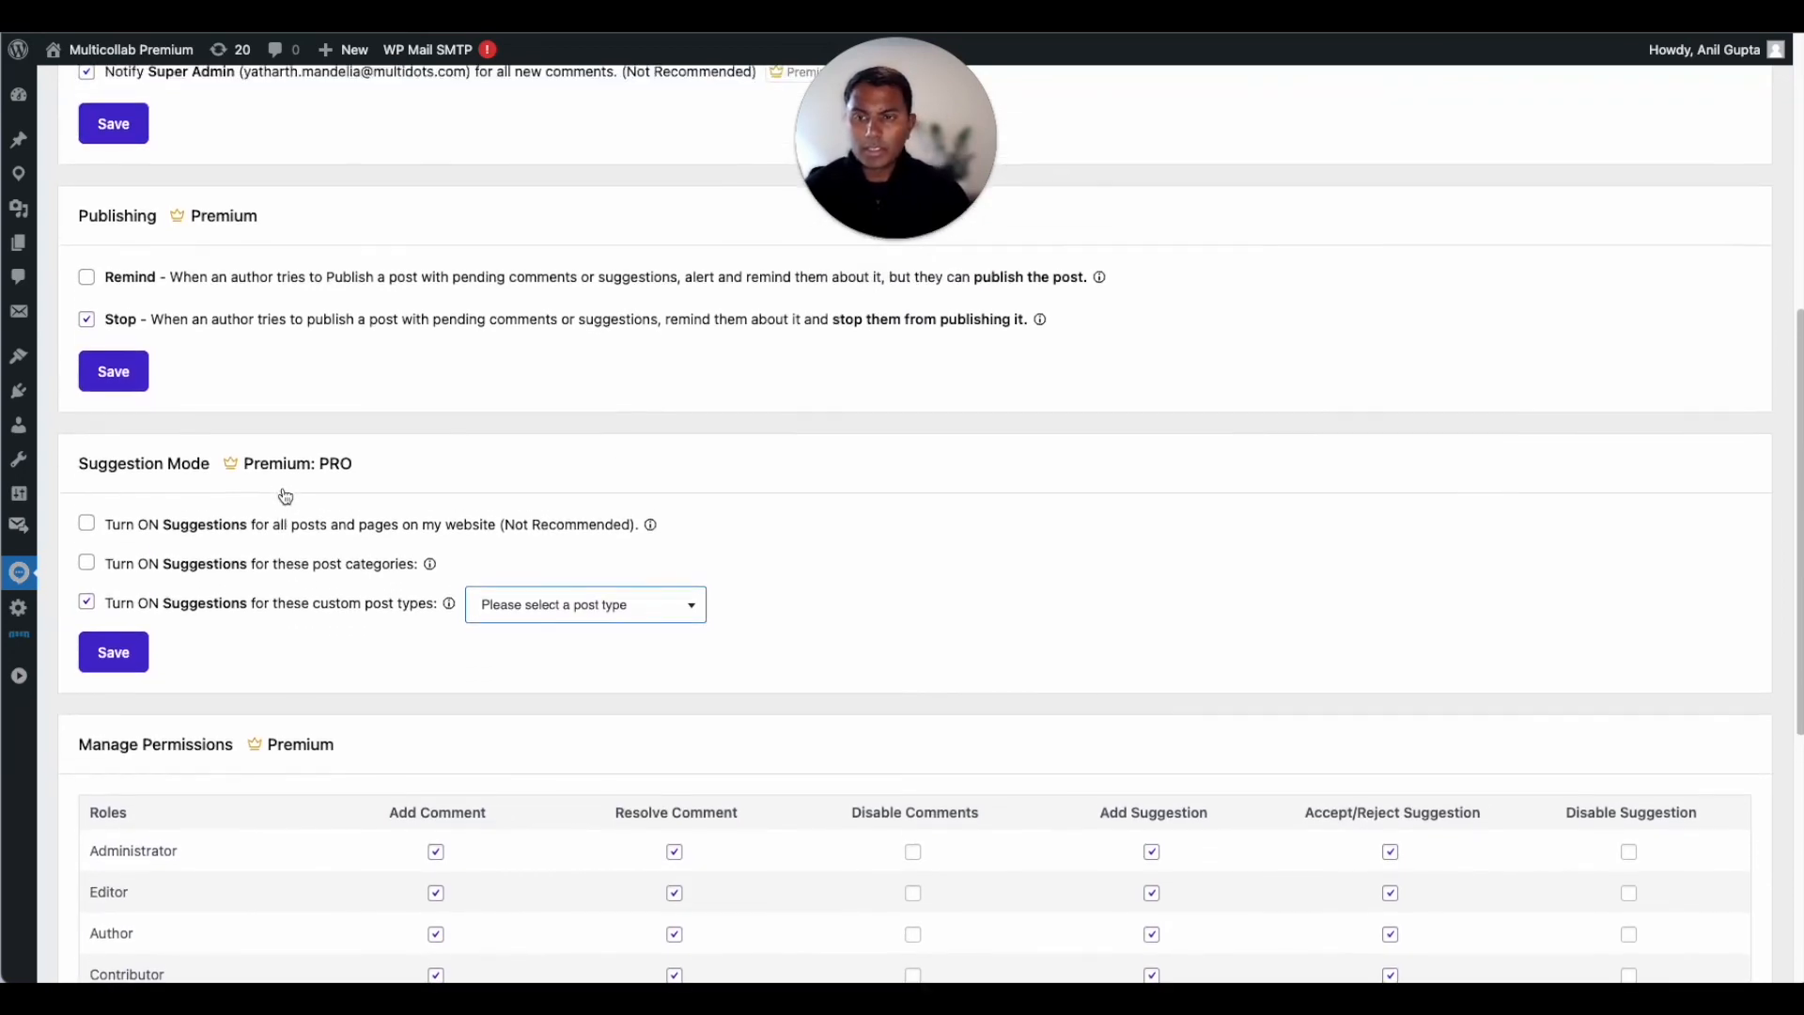